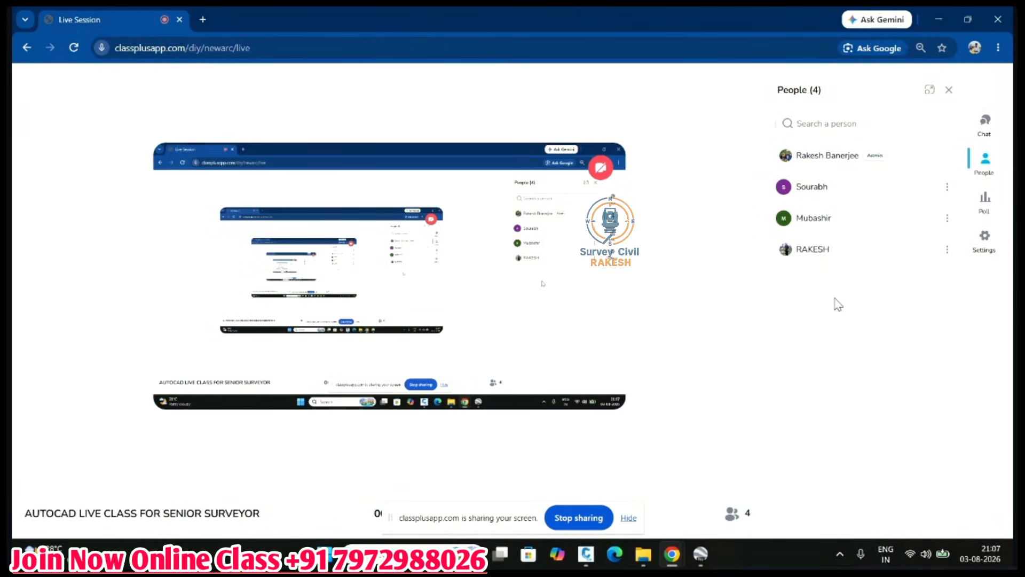
Accept the raised-hand request of the waiting participant in the live session's people list.
left_click(985, 161)
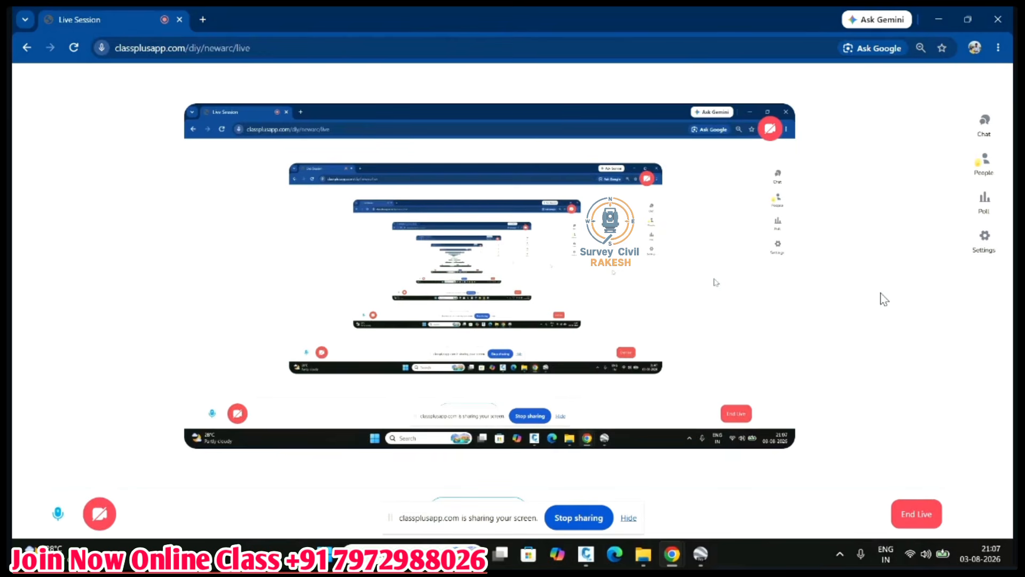
left_click(986, 176)
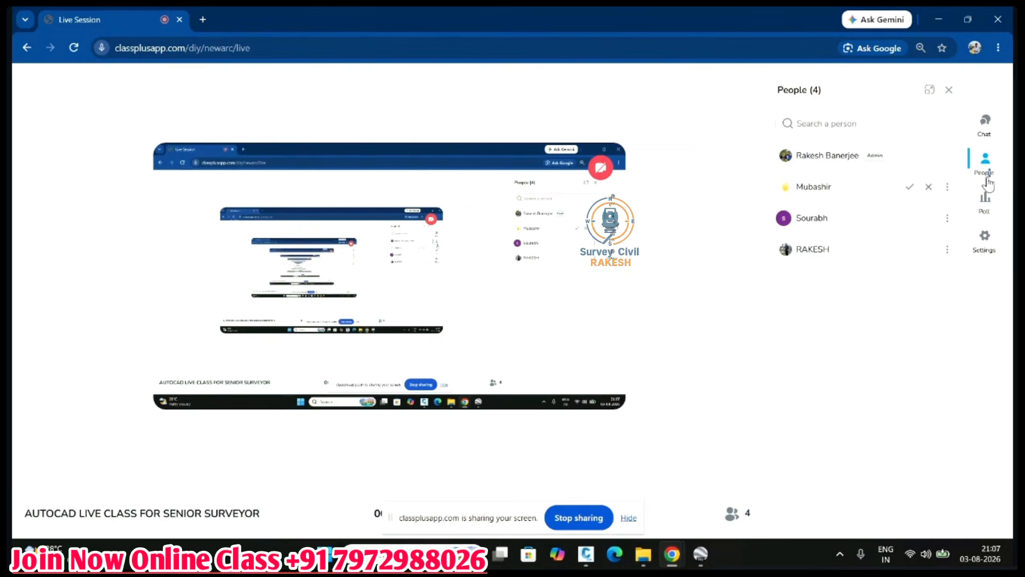
left_click(910, 187)
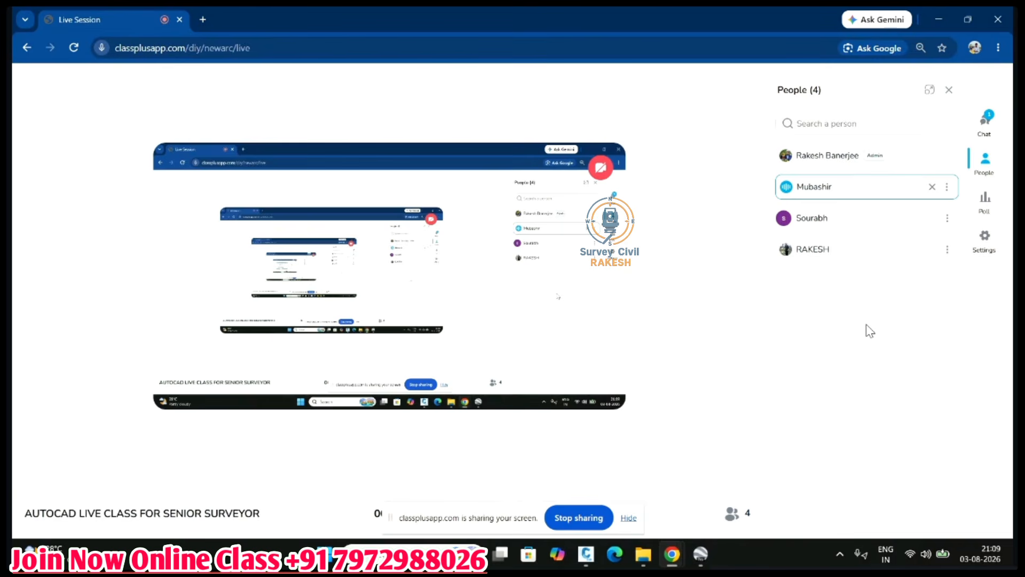
Read the new chat message, check the live session's participant list, and close both views.
left_click(994, 130)
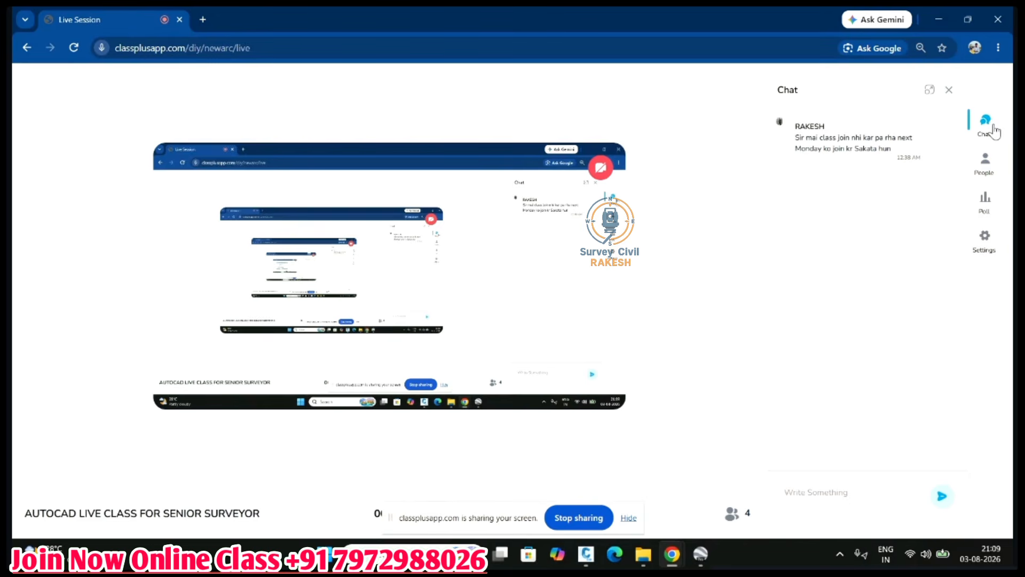
left_click(994, 131)
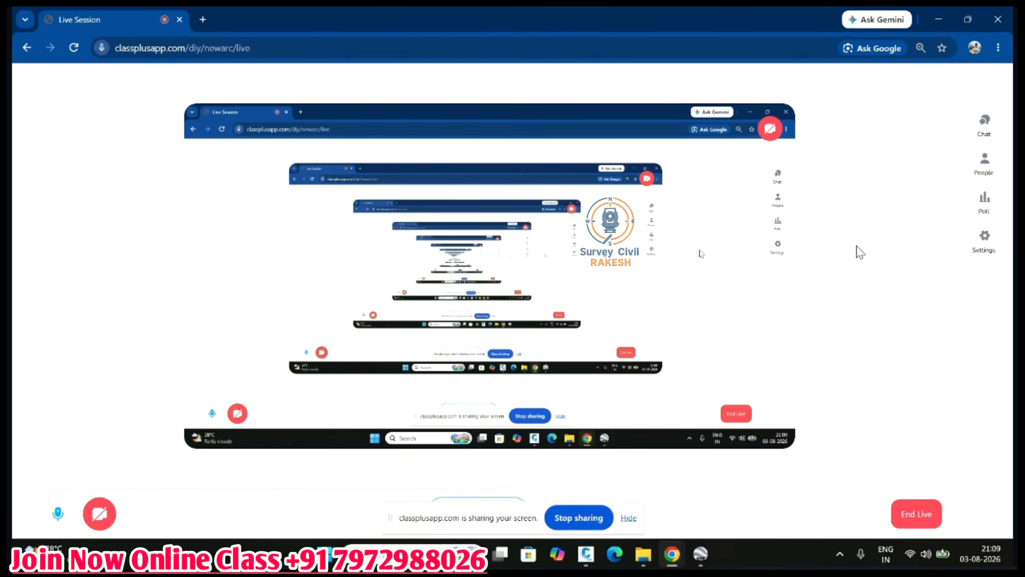
left_click(972, 179)
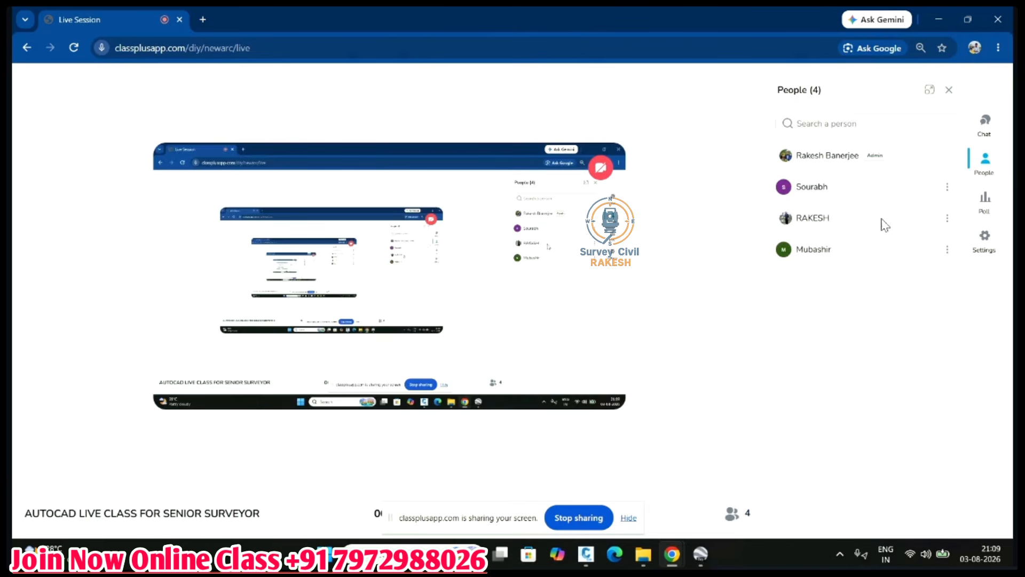
left_click(980, 176)
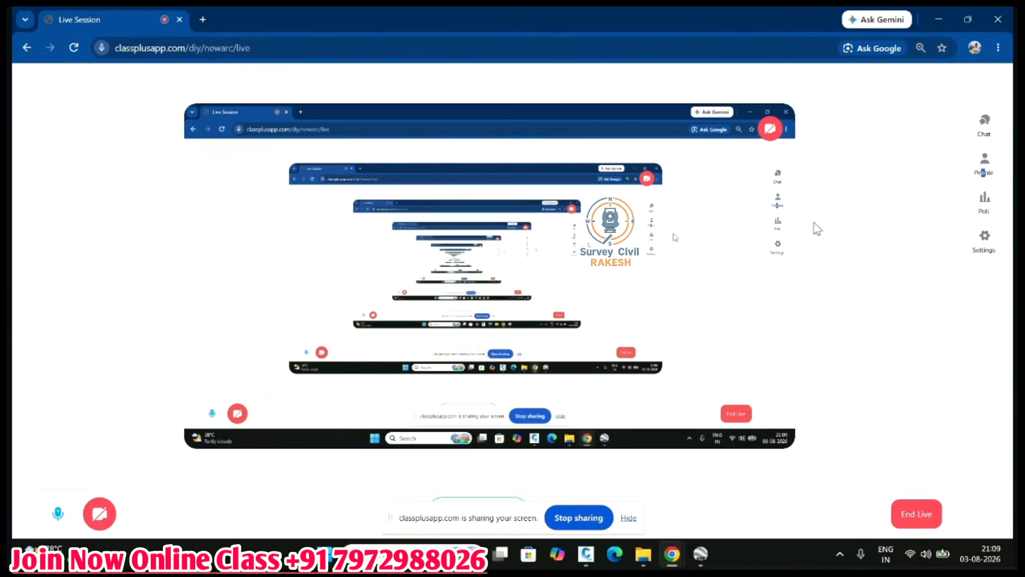
Hide the screen-sharing notice and switch to Google Earth Pro with the whole red site boundary in view.
left_click(635, 520)
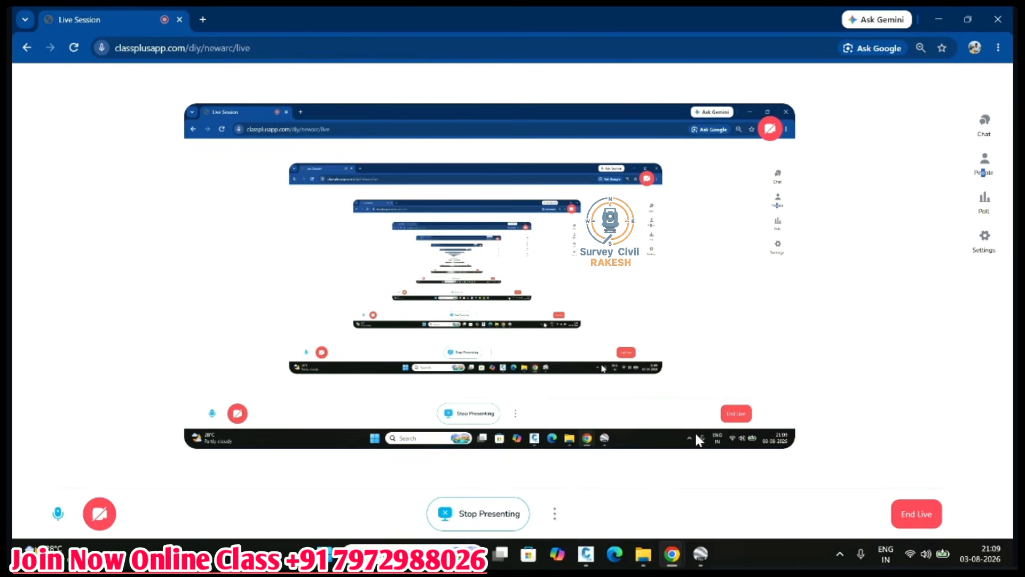
left_click(644, 395)
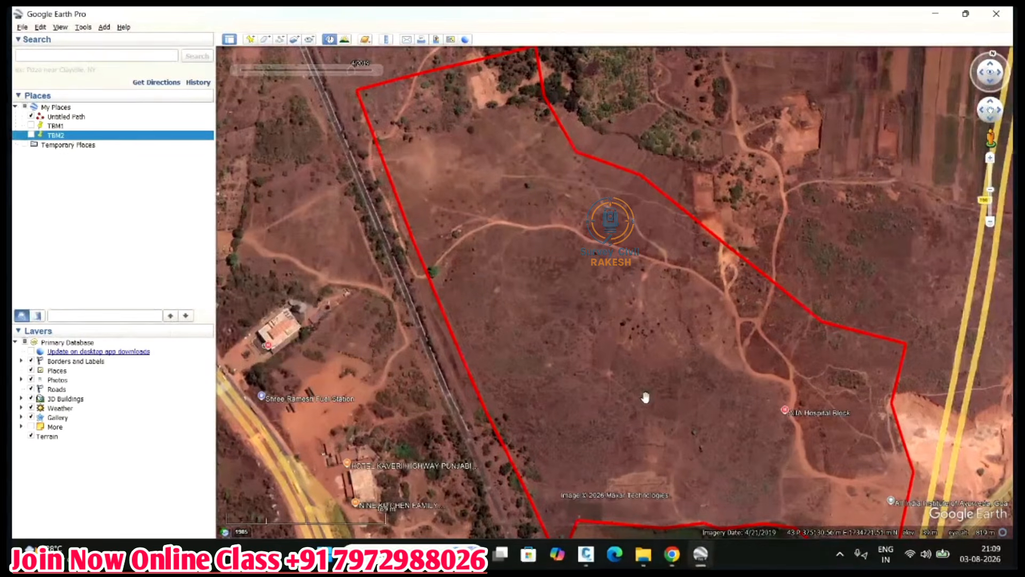
scroll(628, 356, "down", 2)
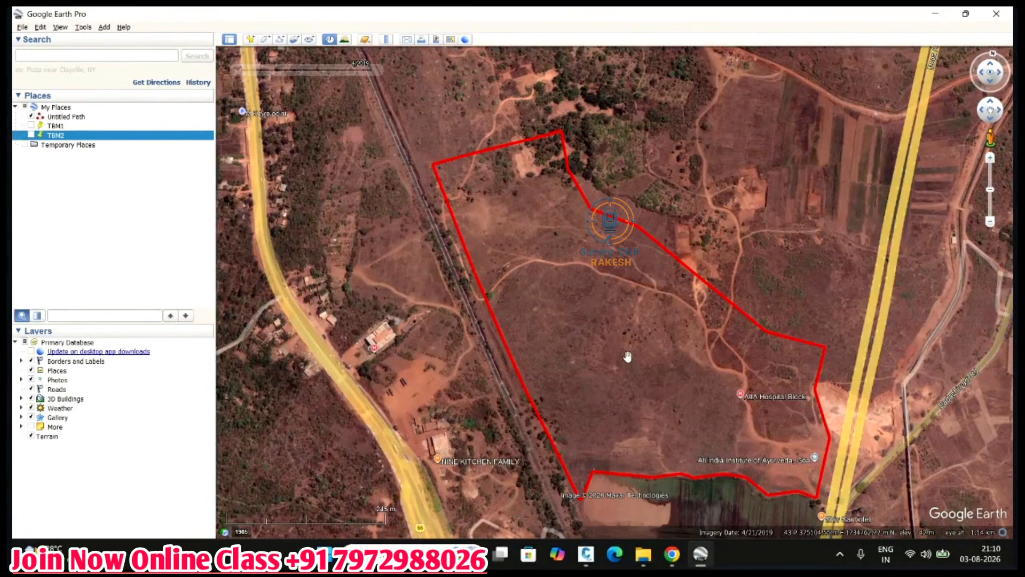
scroll(628, 355, "down", 3)
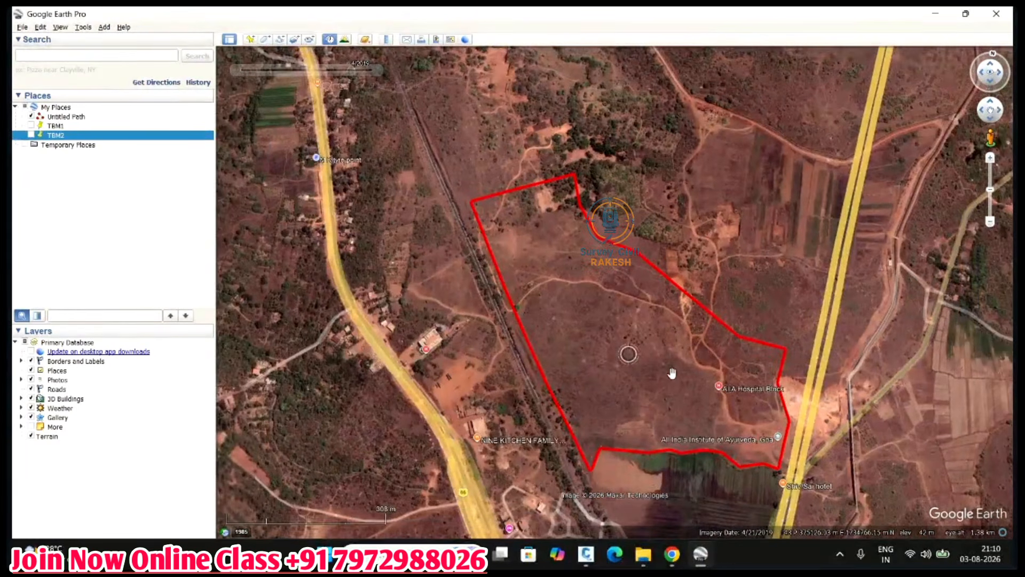
Examine the highway interchange south of the red site boundary and its position relative to the site.
left_click_drag(675, 381, 666, 303)
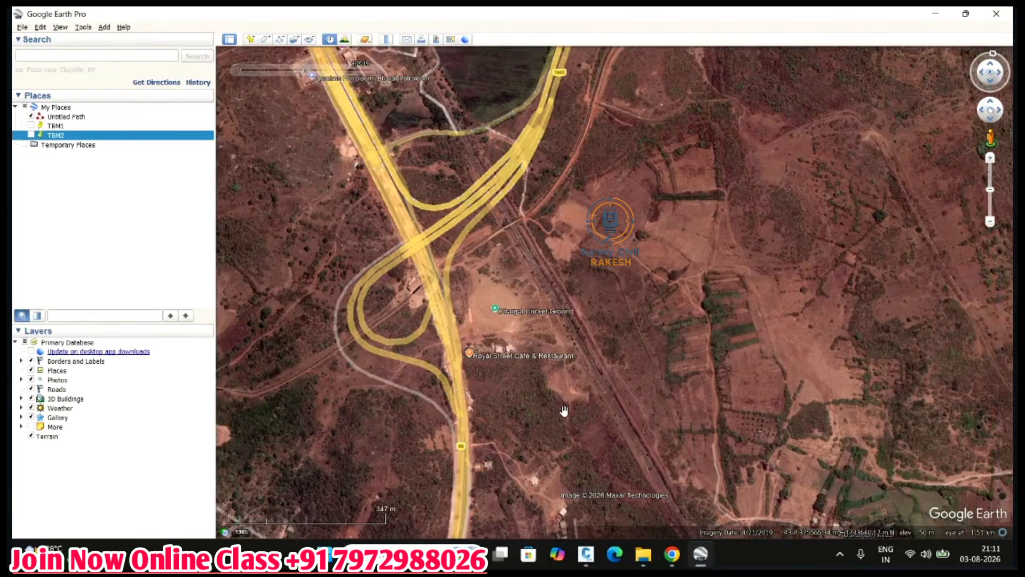
scroll(564, 410, "down", 2)
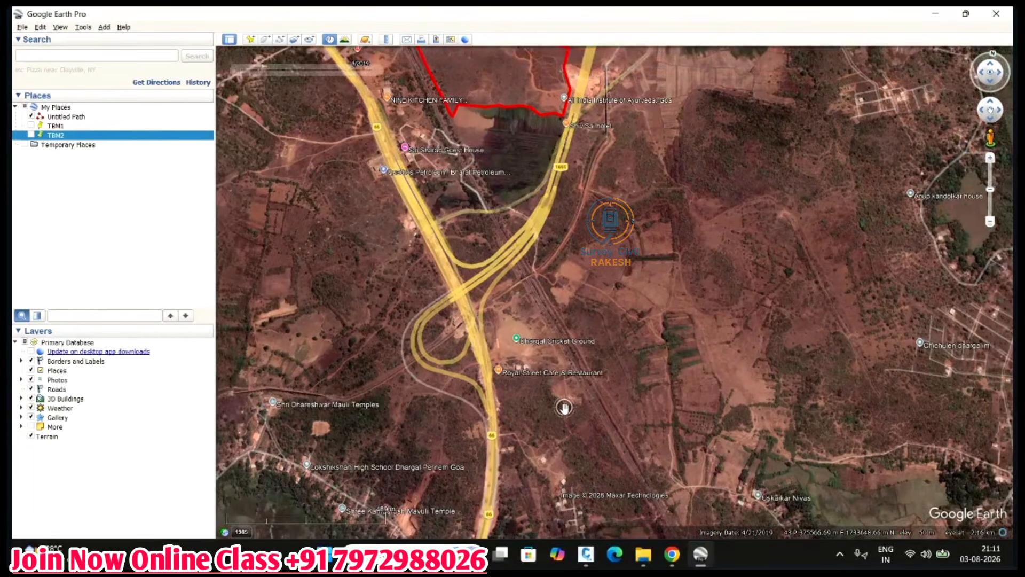
scroll(511, 285, "up", 3)
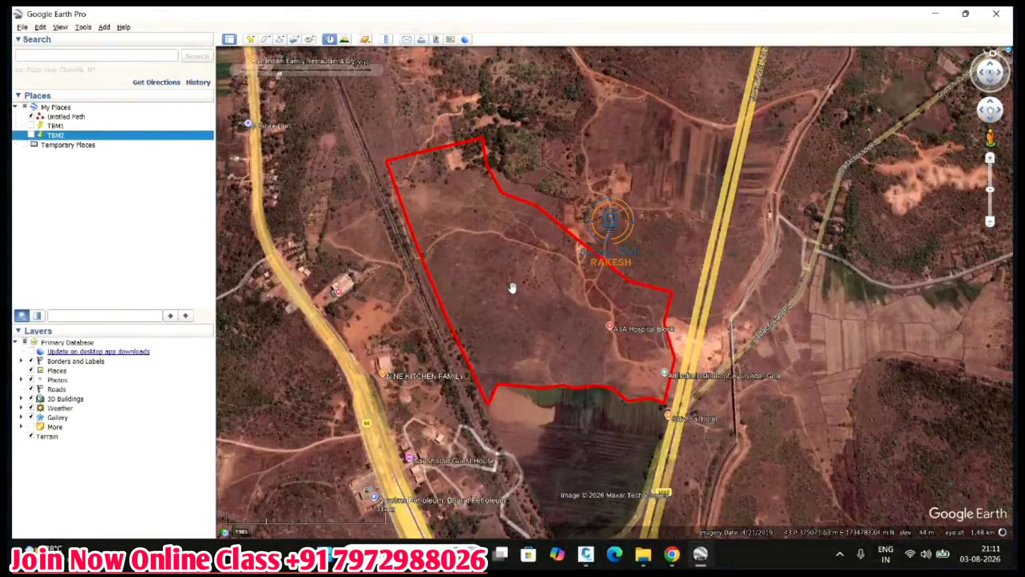
scroll(512, 289, "up", 2)
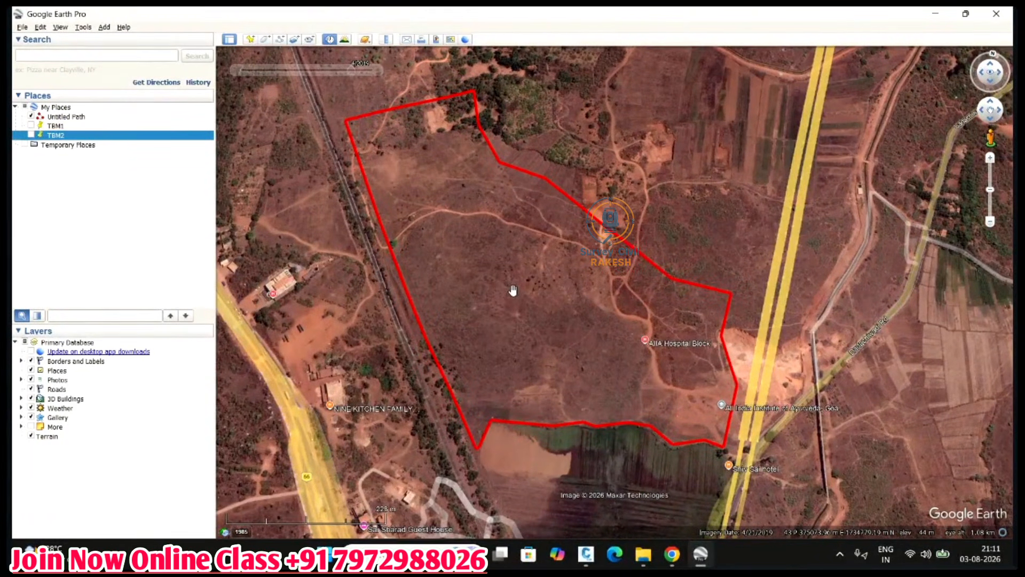
scroll(747, 308, "up", 2)
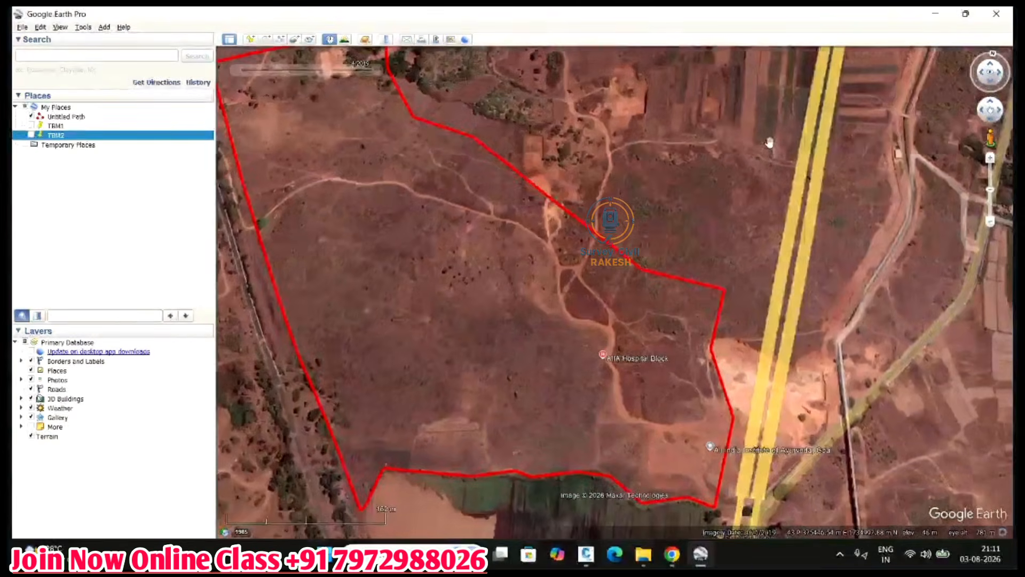
Trace the double-line highway east of the site northward to its bend and return to the red boundary.
left_click_drag(765, 162, 689, 442)
left_click_drag(754, 183, 712, 405)
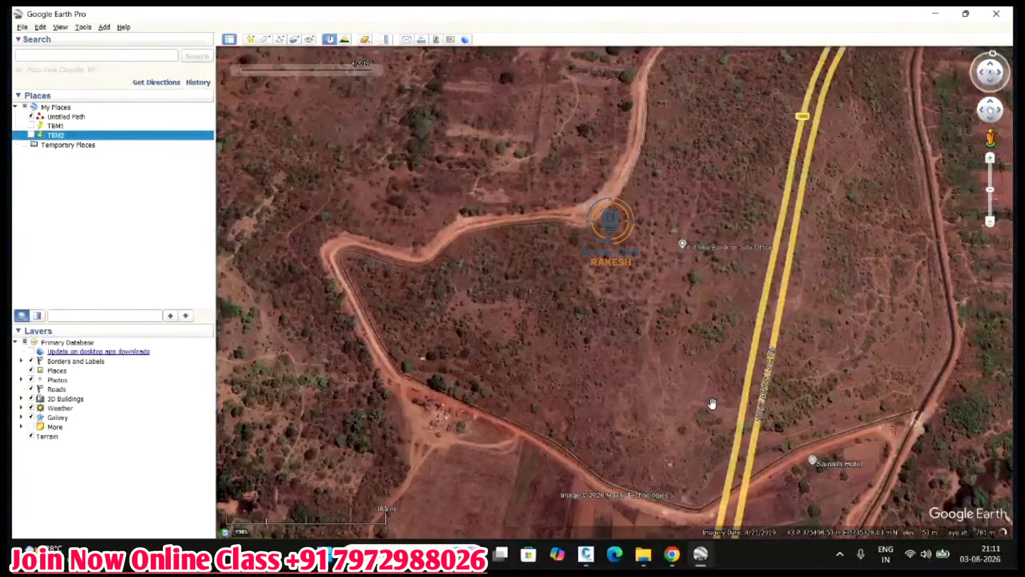
left_click_drag(766, 174, 714, 355)
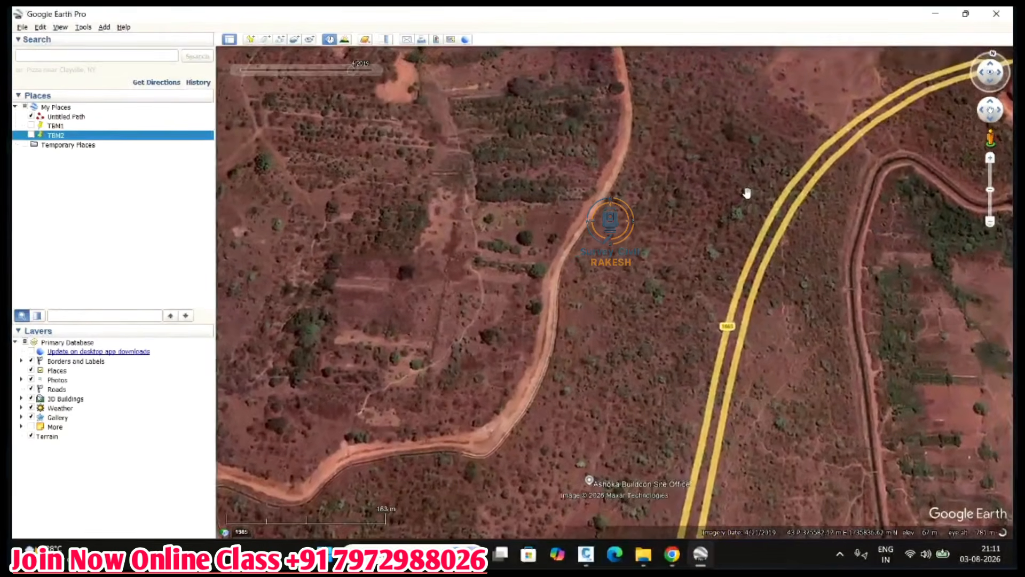
scroll(747, 192, "down", 2)
scroll(747, 192, "down", 1)
left_click_drag(633, 357, 773, 177)
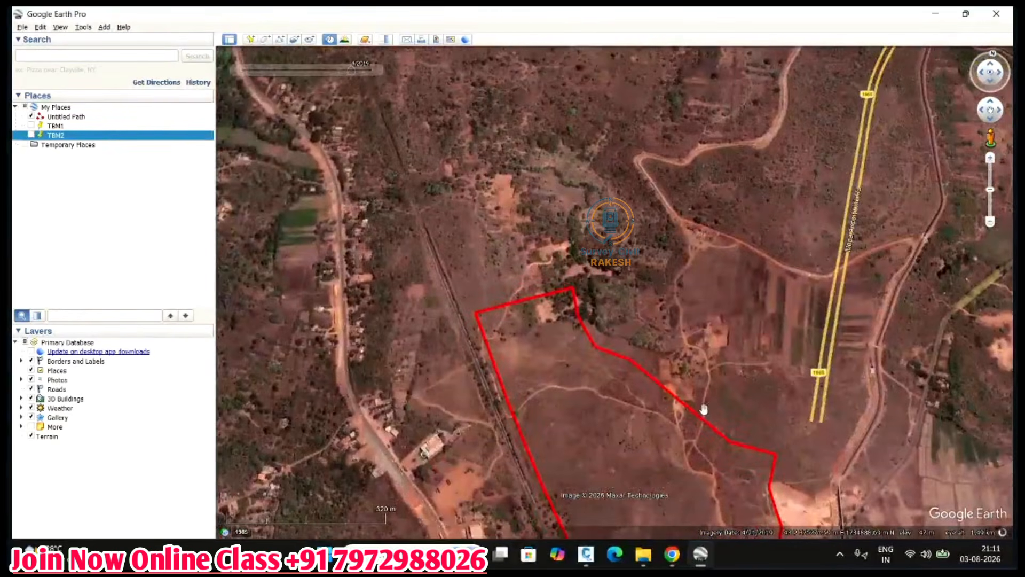
left_click_drag(707, 446, 699, 329)
scroll(700, 328, "up", 1)
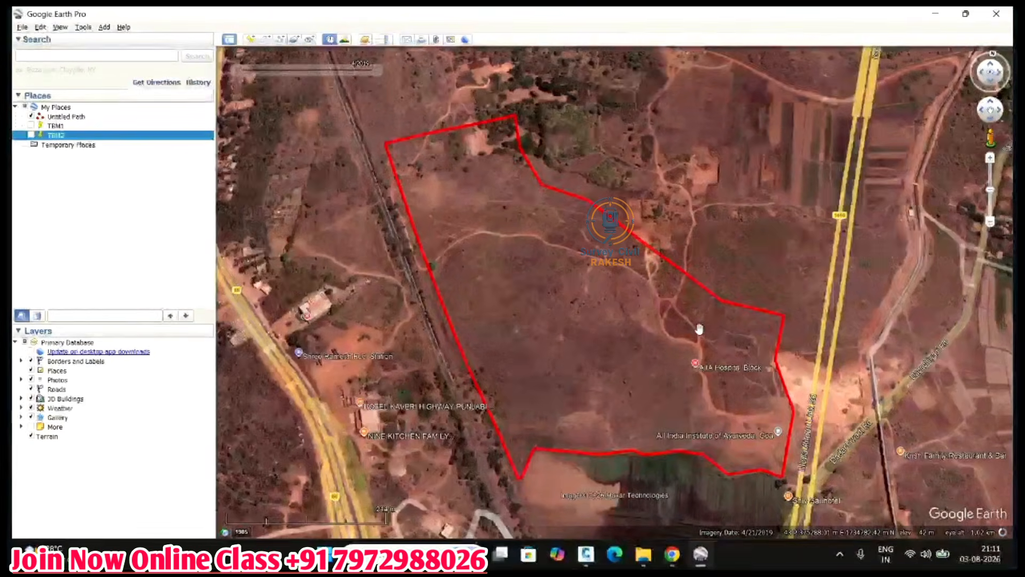
Examine the site's northern edge beside the railway line and its southern edge along the farmland.
scroll(458, 105, "up", 2)
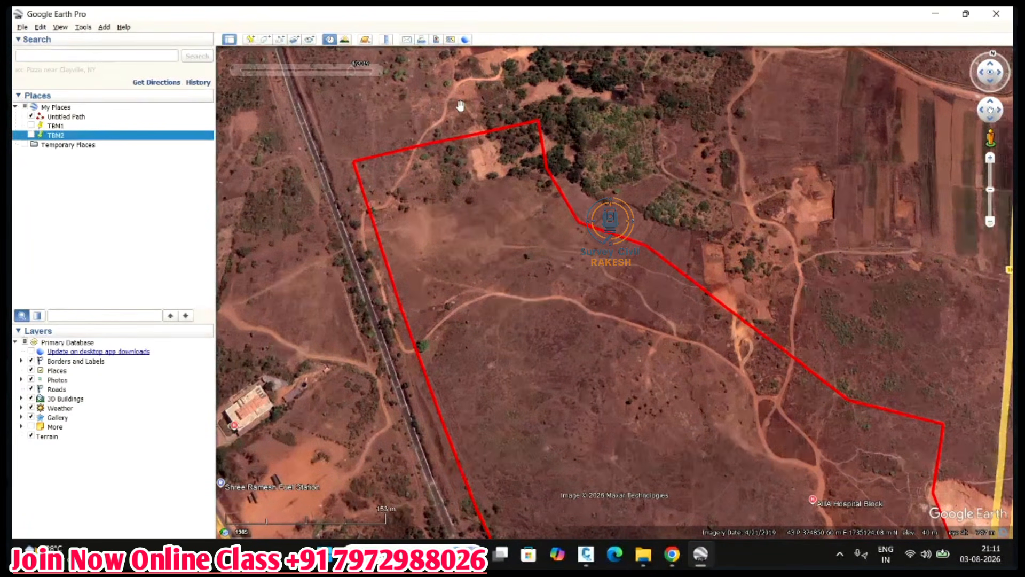
scroll(460, 106, "down", 3)
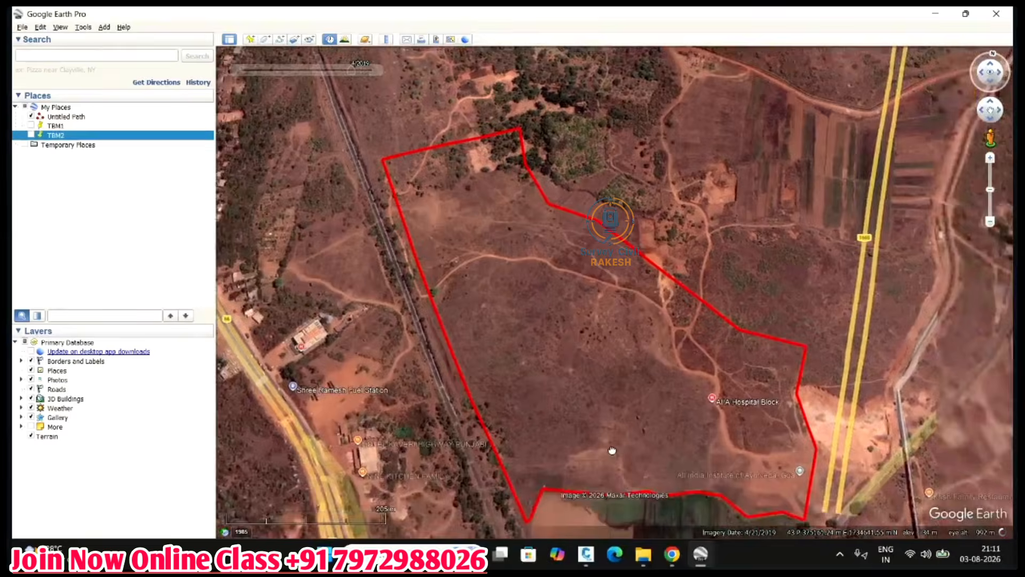
left_click_drag(611, 450, 586, 375)
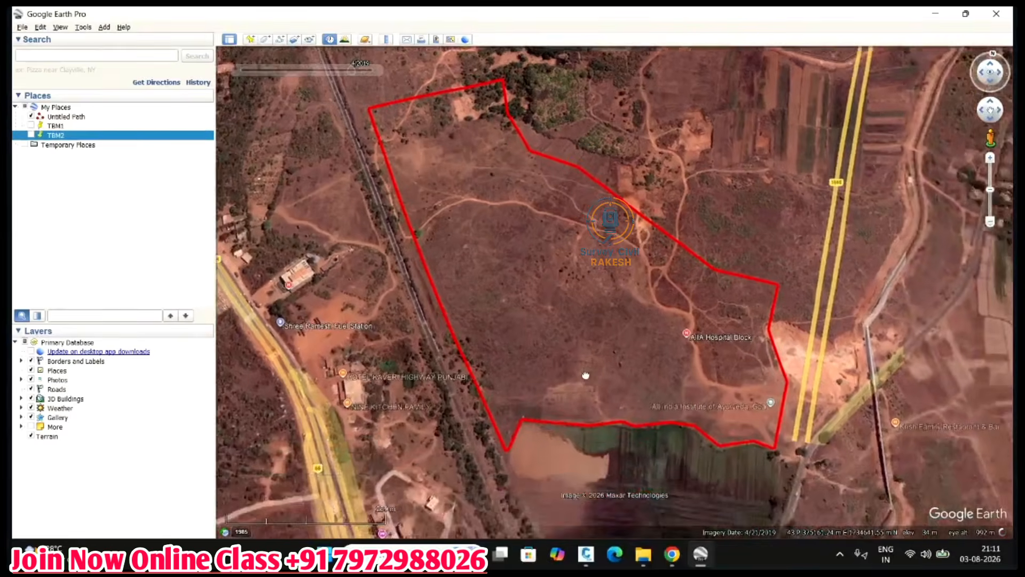
scroll(586, 375, "up", 3)
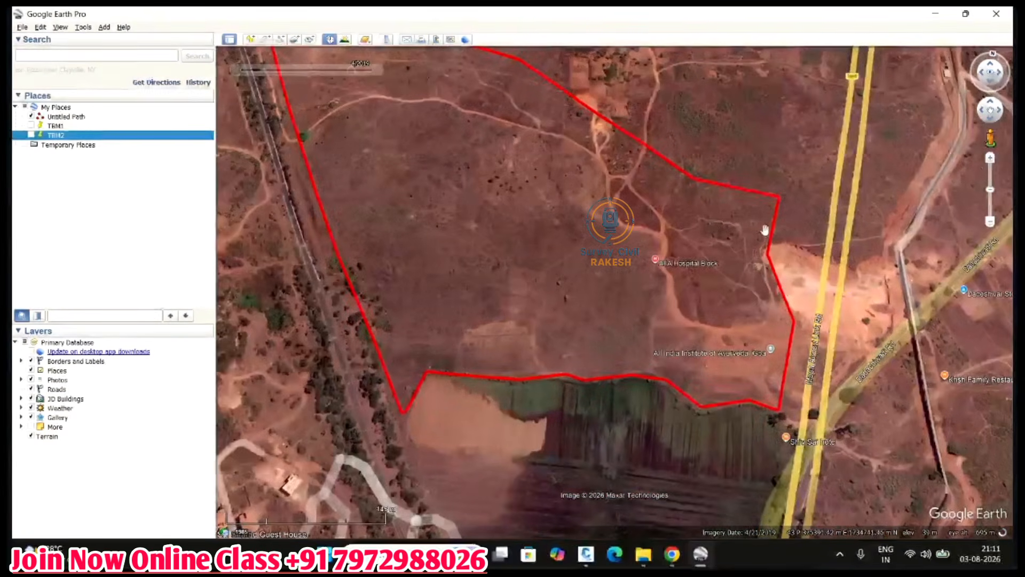
left_click_drag(743, 206, 782, 315)
left_click_drag(490, 287, 570, 341)
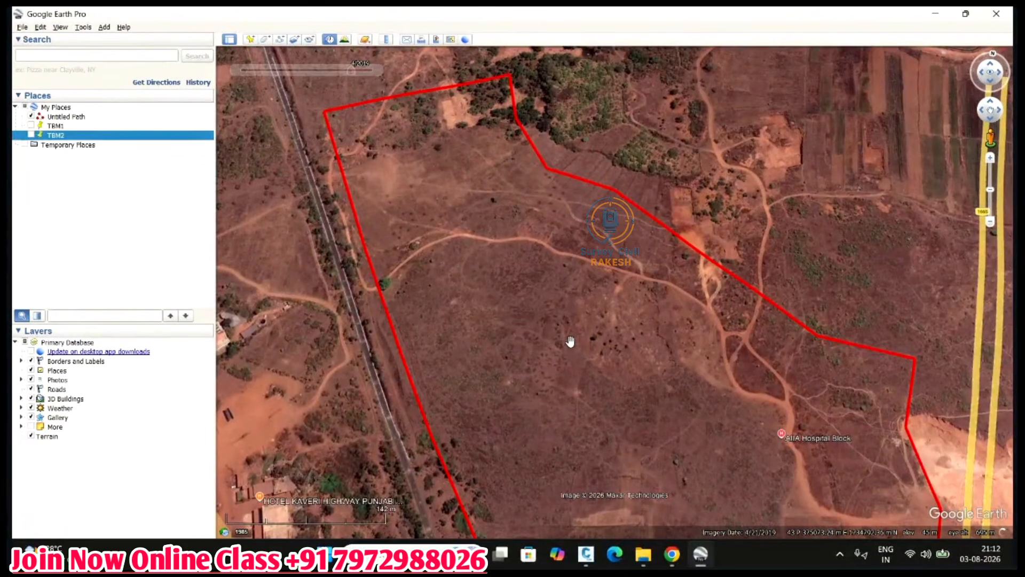
scroll(568, 339, "down", 2)
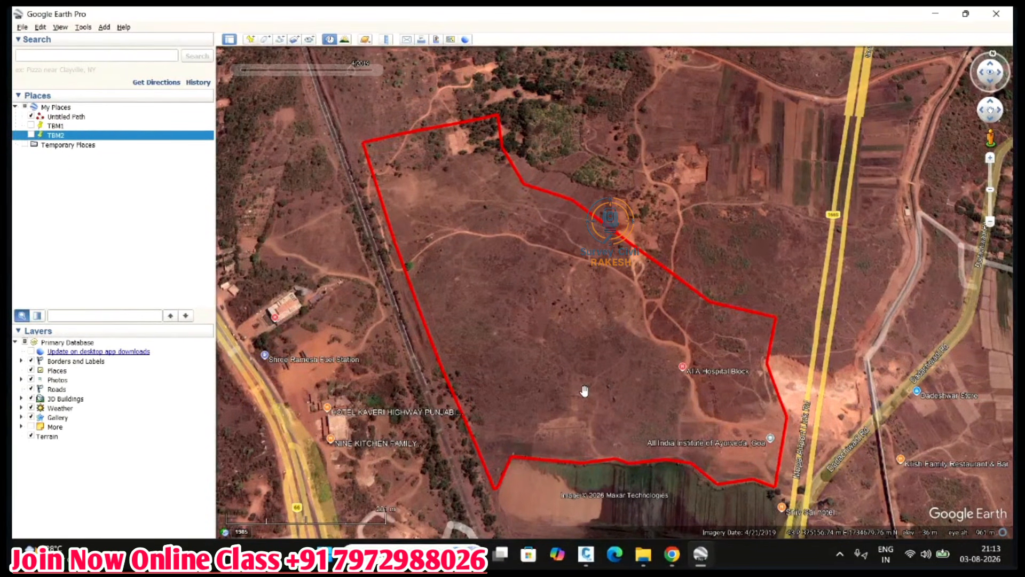
Inspect the red boundary from its eastern corner along the northern edge to the side beside the railway.
scroll(746, 523, "up", 3)
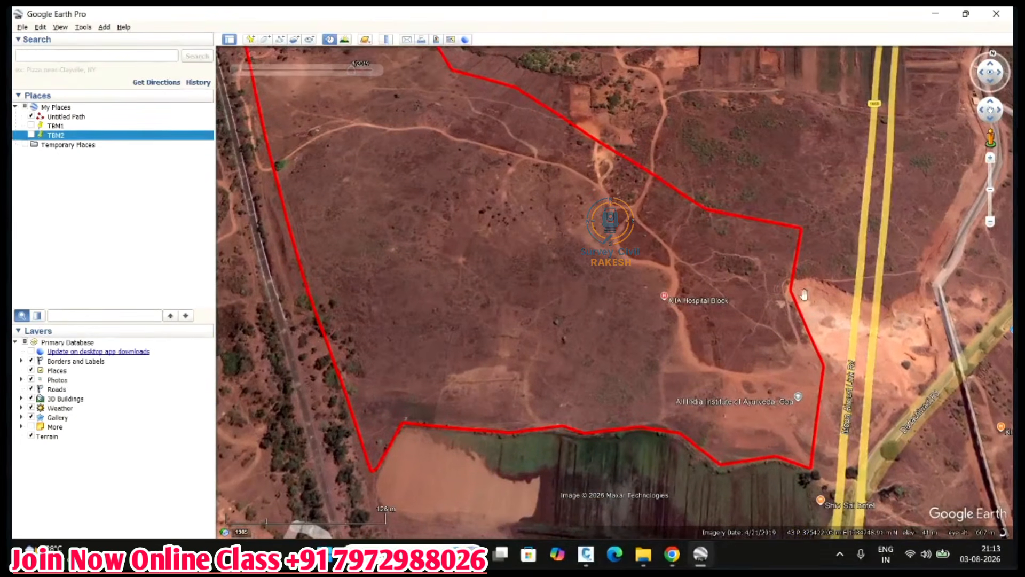
left_click_drag(773, 251, 799, 287)
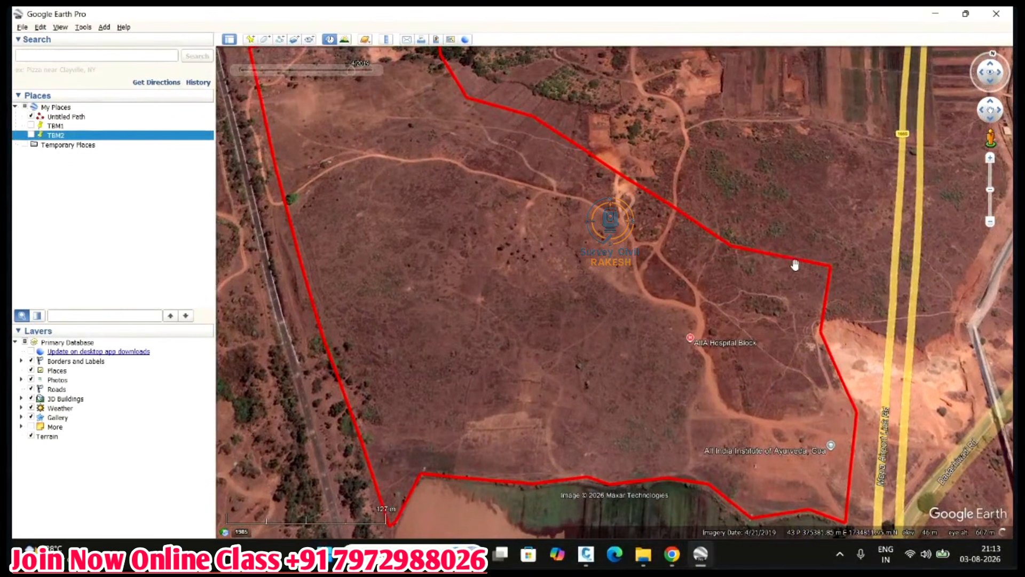
left_click_drag(589, 197, 622, 250)
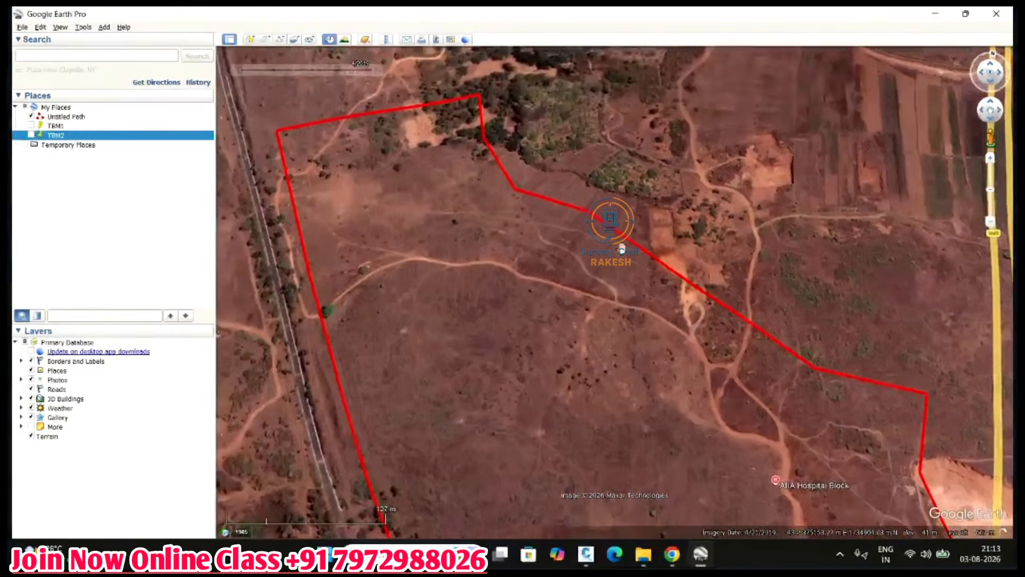
left_click_drag(484, 164, 507, 218)
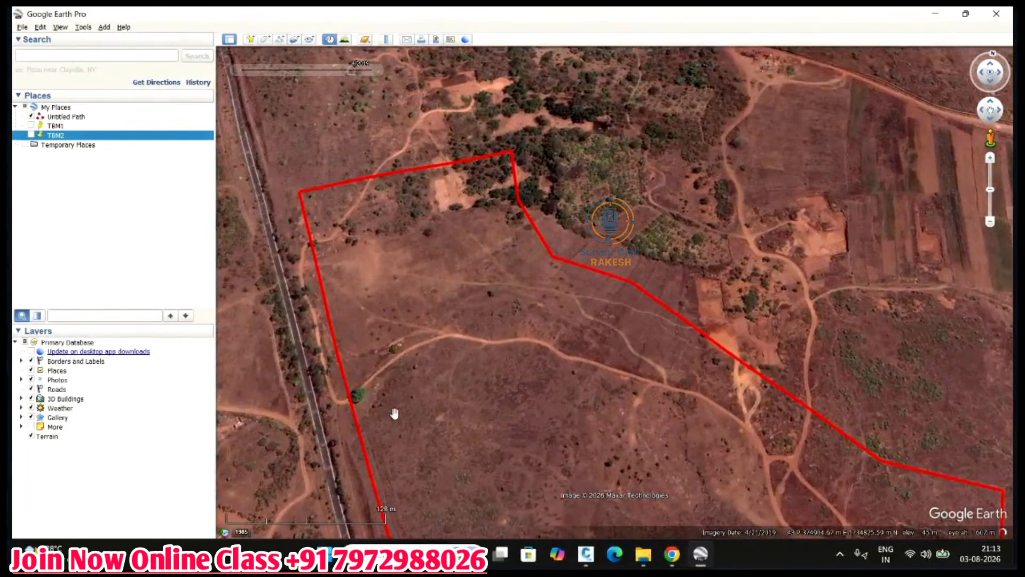
left_click_drag(393, 414, 328, 217)
left_click_drag(560, 389, 478, 341)
Examine the southeast corner near the All India Institute of Ayurveda, the dirt tracks inside the site, and the full boundary.
scroll(763, 434, "up", 3)
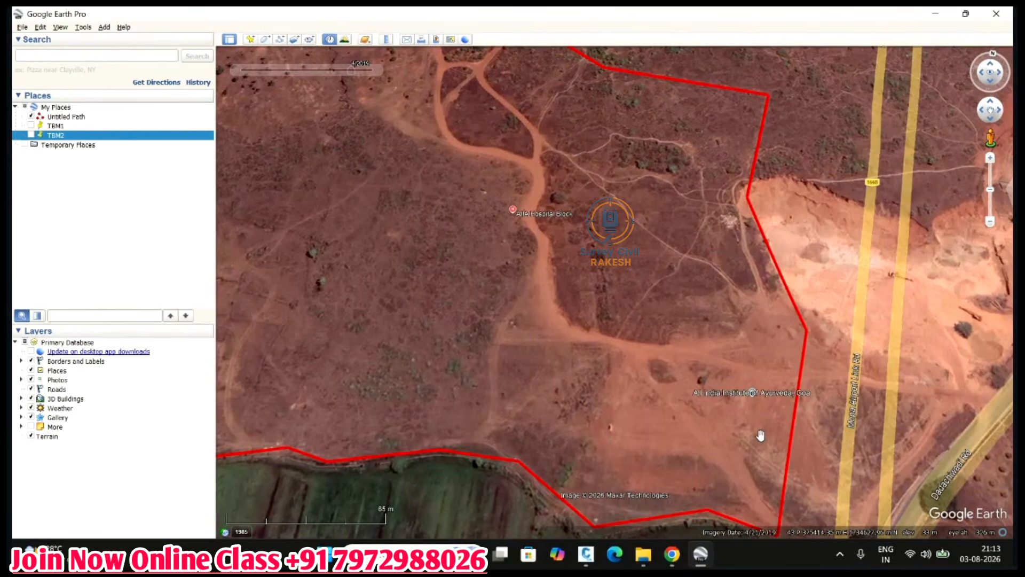
scroll(761, 435, "down", 2)
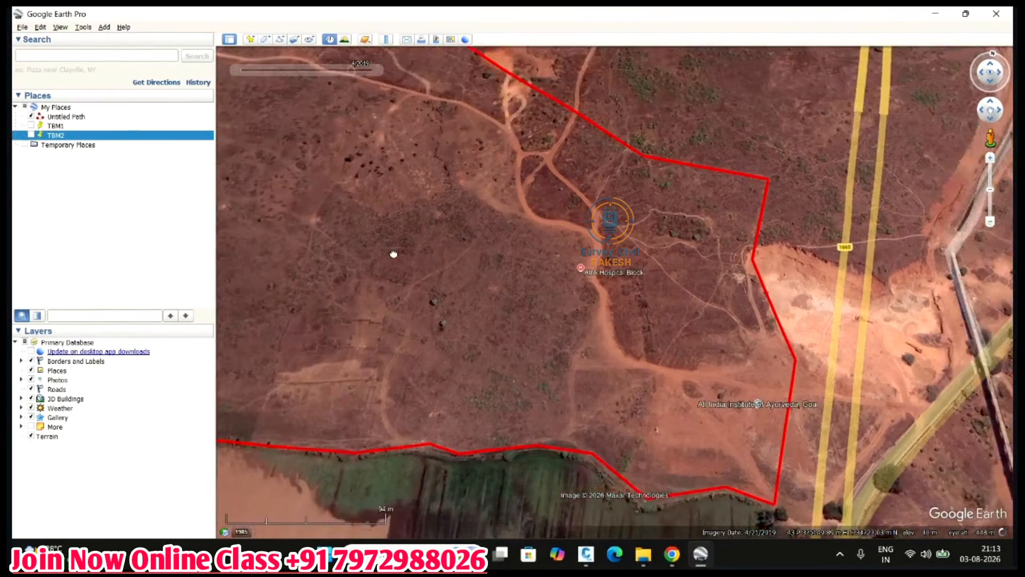
left_click_drag(393, 253, 597, 371)
left_click_drag(474, 240, 480, 274)
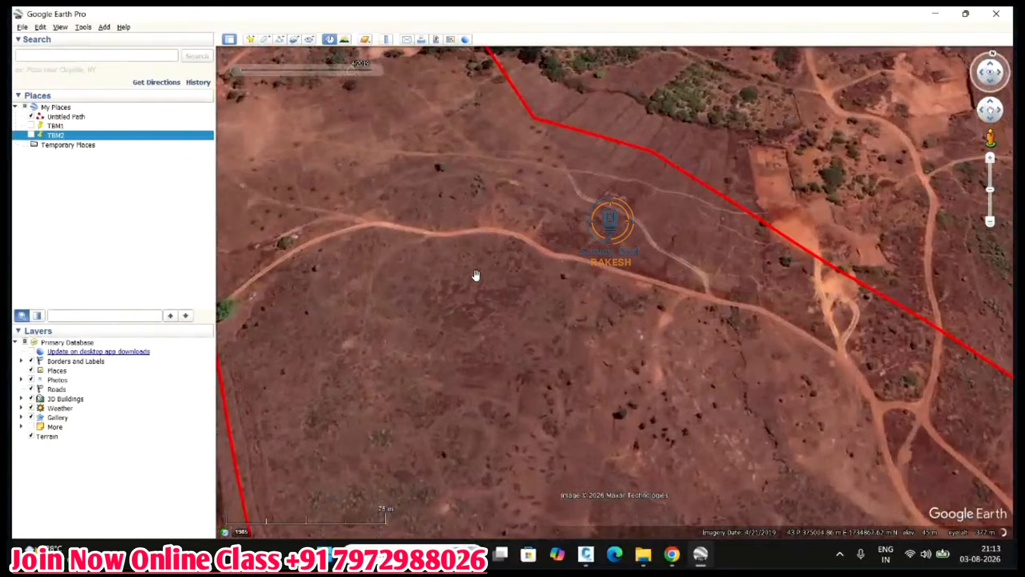
scroll(480, 274, "down", 3)
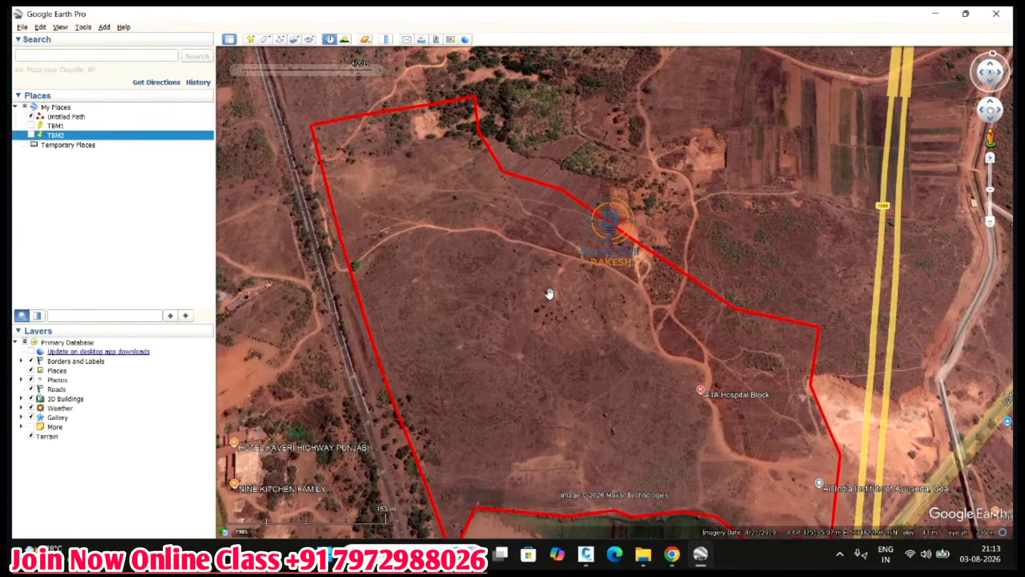
left_click_drag(526, 324, 486, 263)
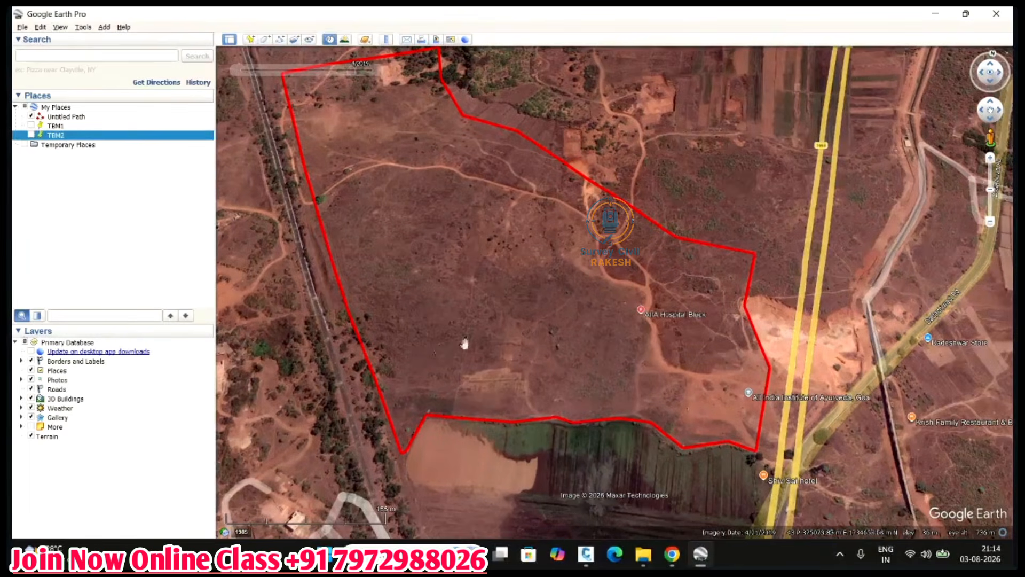
Examine the site and the highway terrain around it in a low oblique view toward the horizon, finishing with the full boundary from above.
left_click_drag(409, 220, 437, 312)
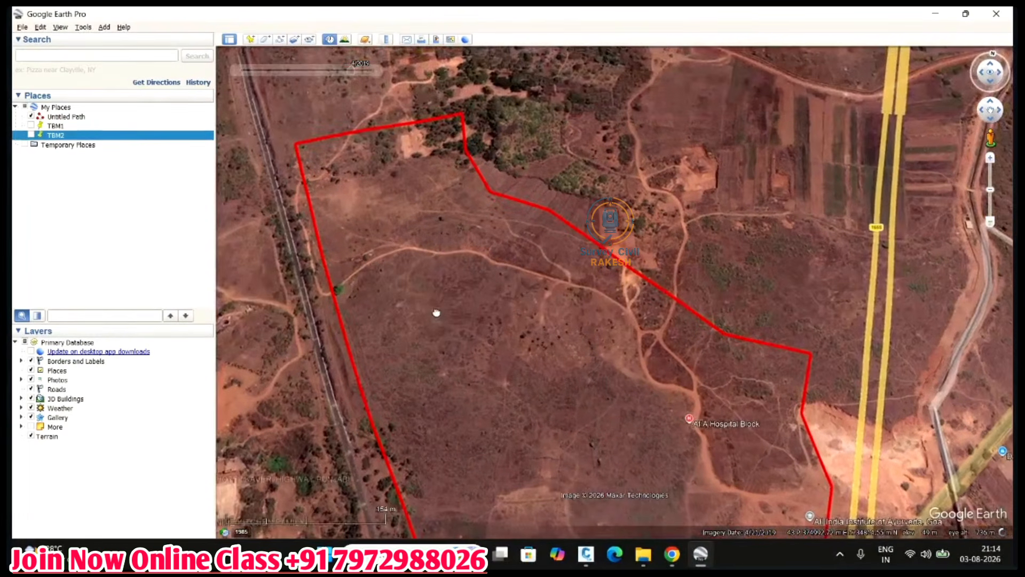
middle_click_drag(501, 310, 473, 546)
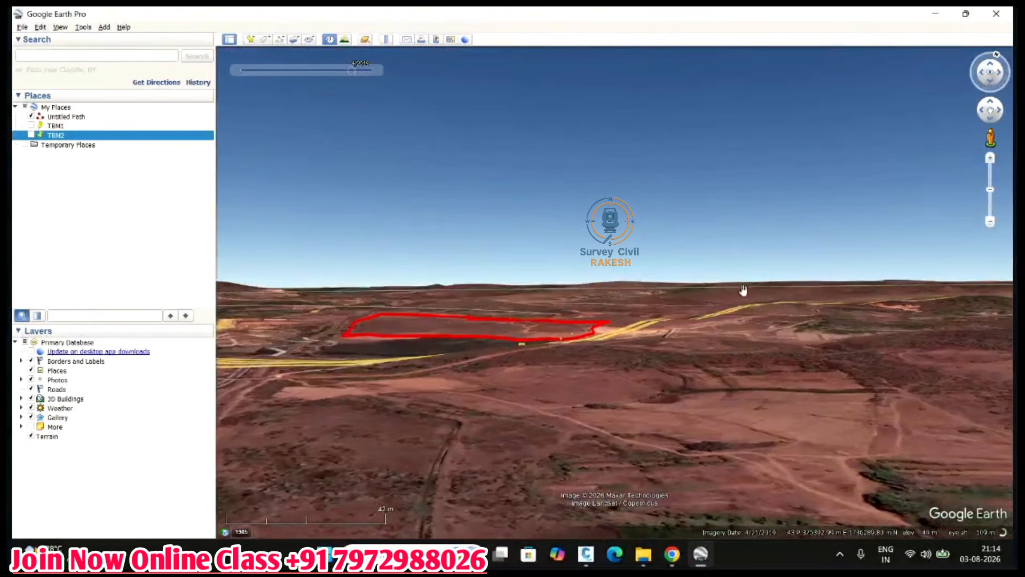
middle_click_drag(723, 289, 723, 342)
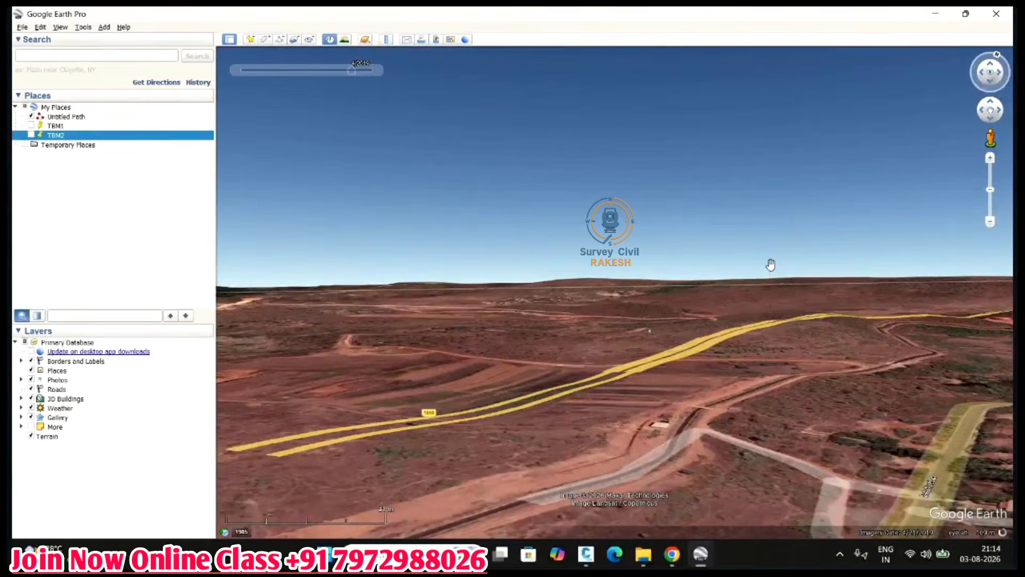
middle_click_drag(711, 296, 736, 197)
scroll(710, 352, "down", 2)
left_click_drag(570, 316, 750, 385)
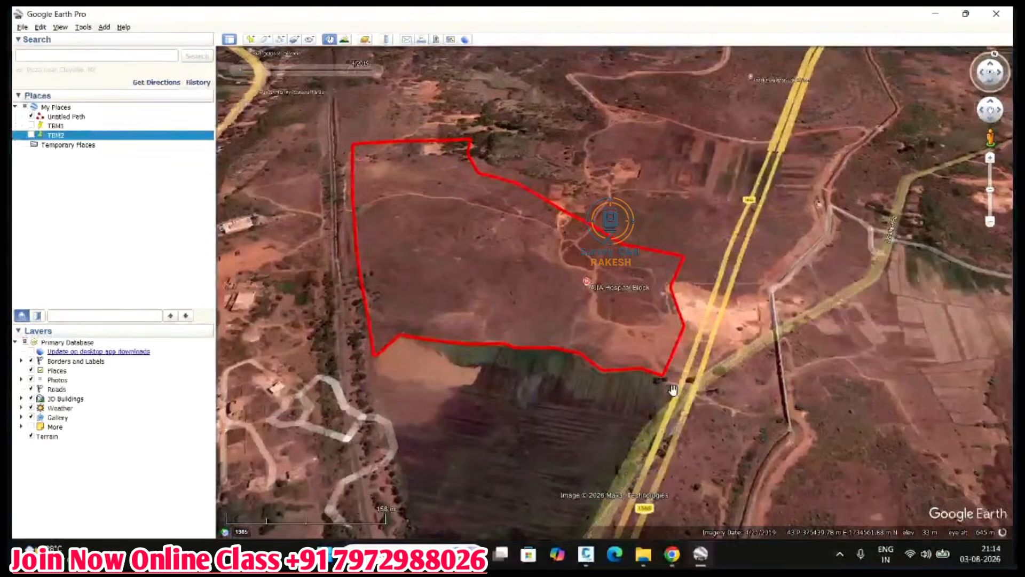
middle_click_drag(666, 359, 663, 232)
left_click_drag(547, 261, 641, 344)
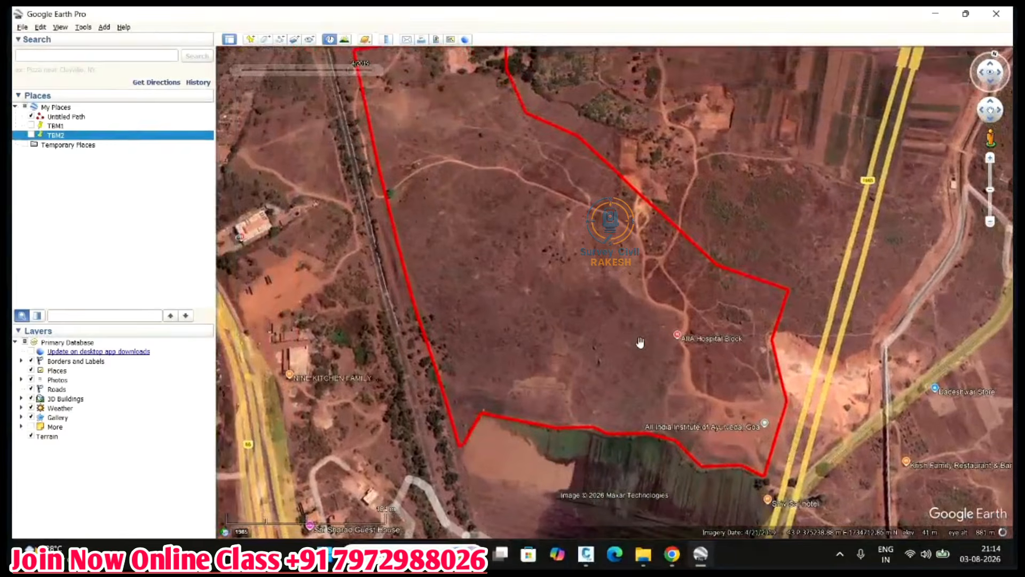
scroll(680, 372, "down", 2)
middle_click_drag(747, 377, 783, 267)
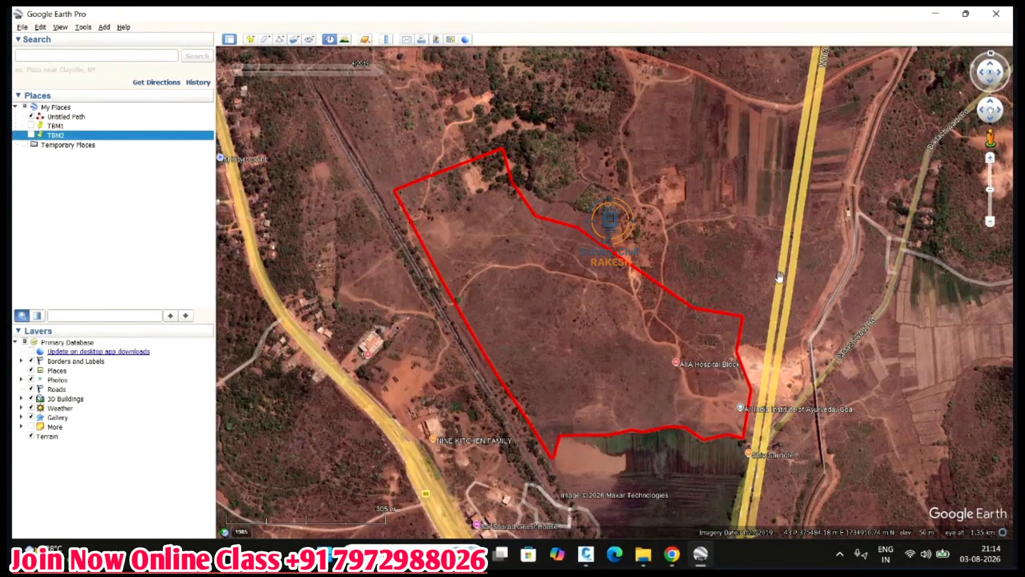
Examine the site's interior around the AIIA Hospital Block label and the dirt tracks leading to its southeast corner.
scroll(731, 372, "up", 2)
scroll(732, 372, "up", 2)
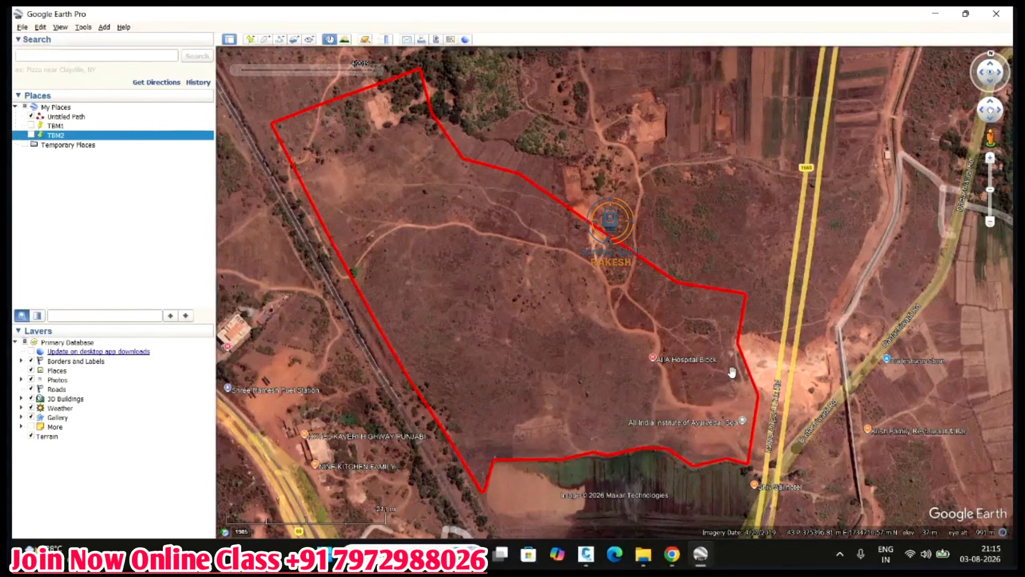
scroll(579, 392, "up", 2)
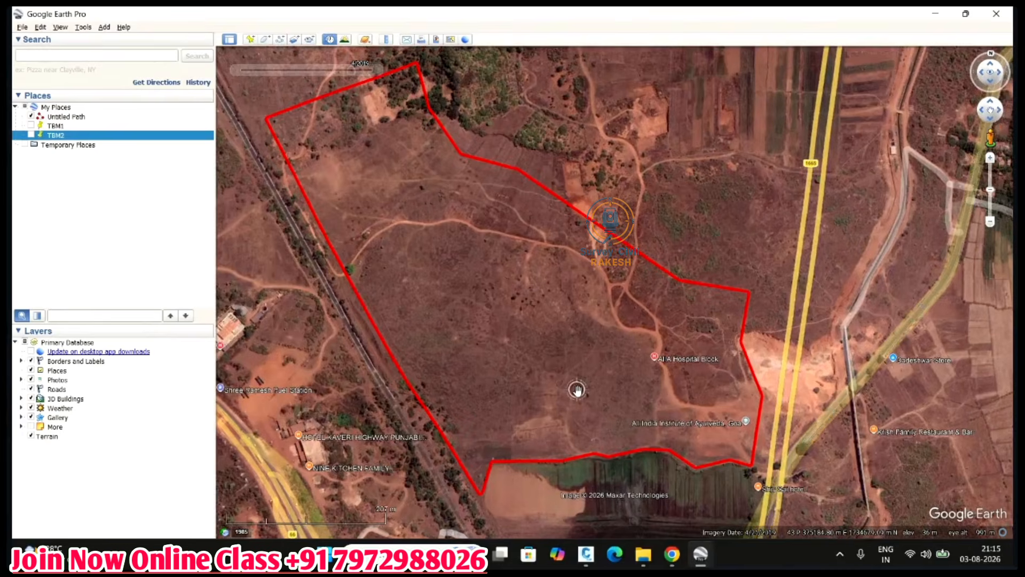
scroll(654, 405, "up", 1)
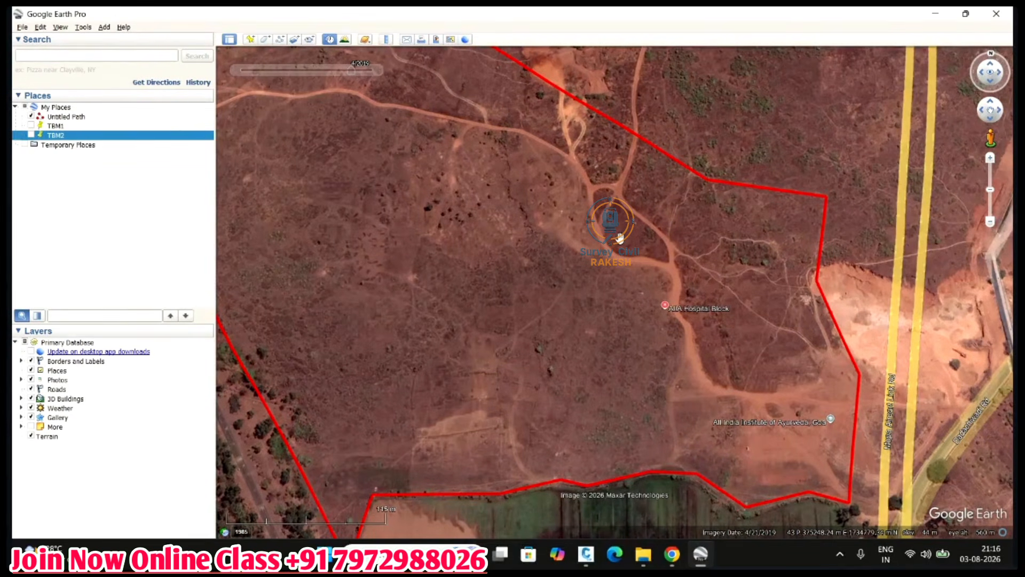
scroll(619, 237, "down", 2)
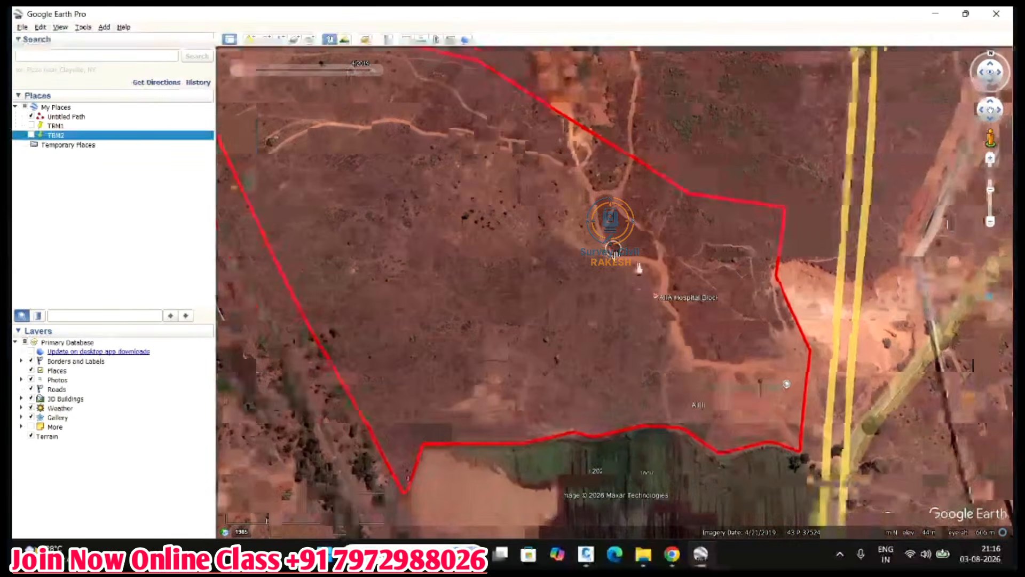
scroll(639, 268, "down", 2)
left_click_drag(632, 268, 693, 332)
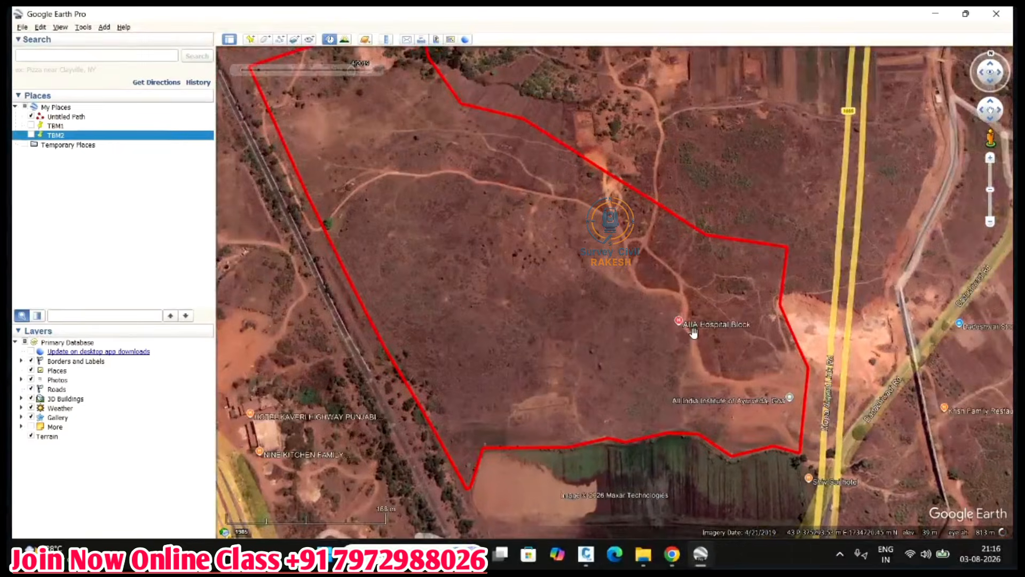
Examine the site's wider surroundings between the two highways, from Oshalbag in the west to Dadachiwadi in the east.
scroll(694, 332, "down", 1)
scroll(694, 332, "down", 3)
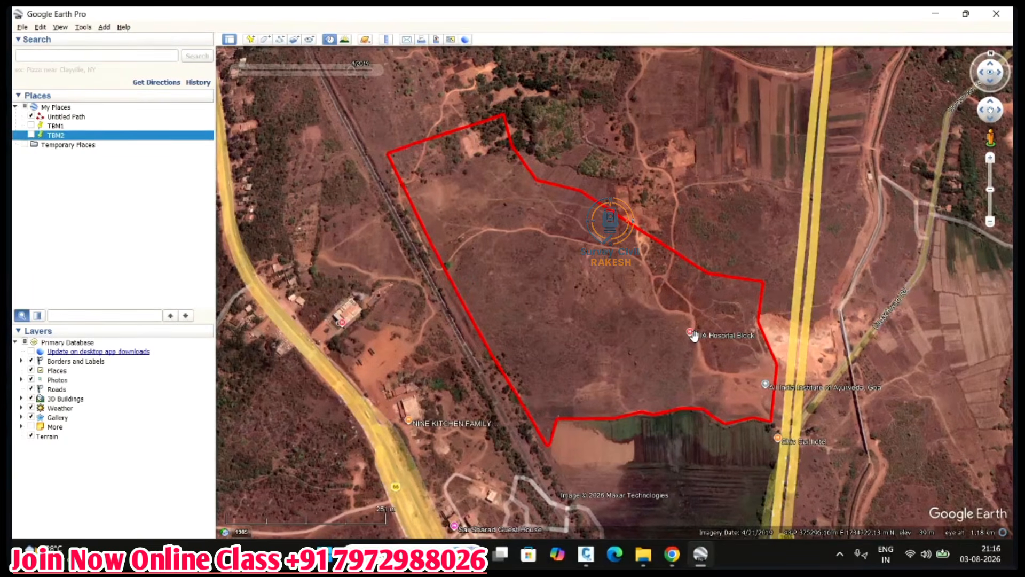
scroll(694, 335, "up", 2)
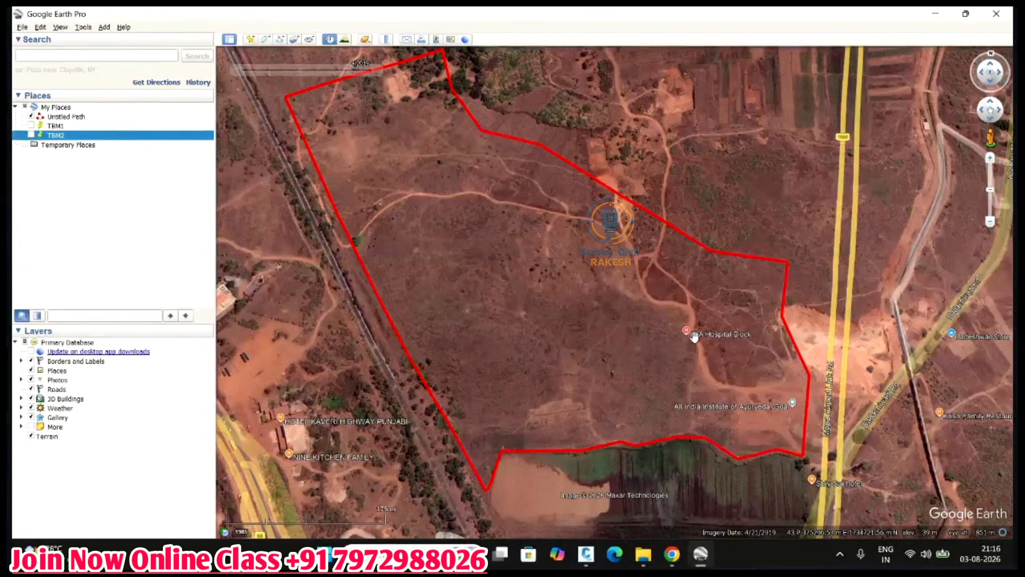
scroll(689, 333, "down", 1)
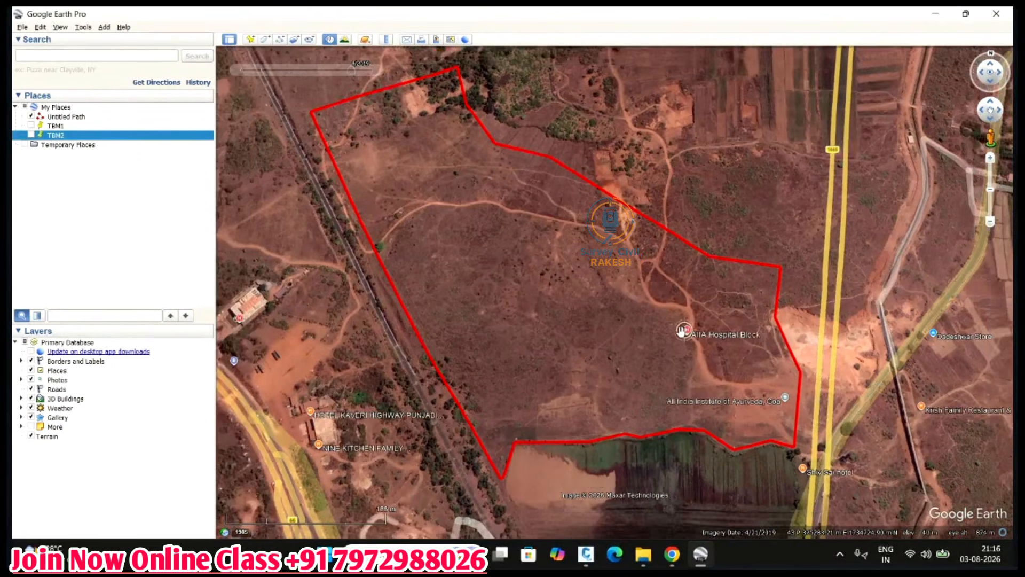
scroll(683, 331, "down", 5)
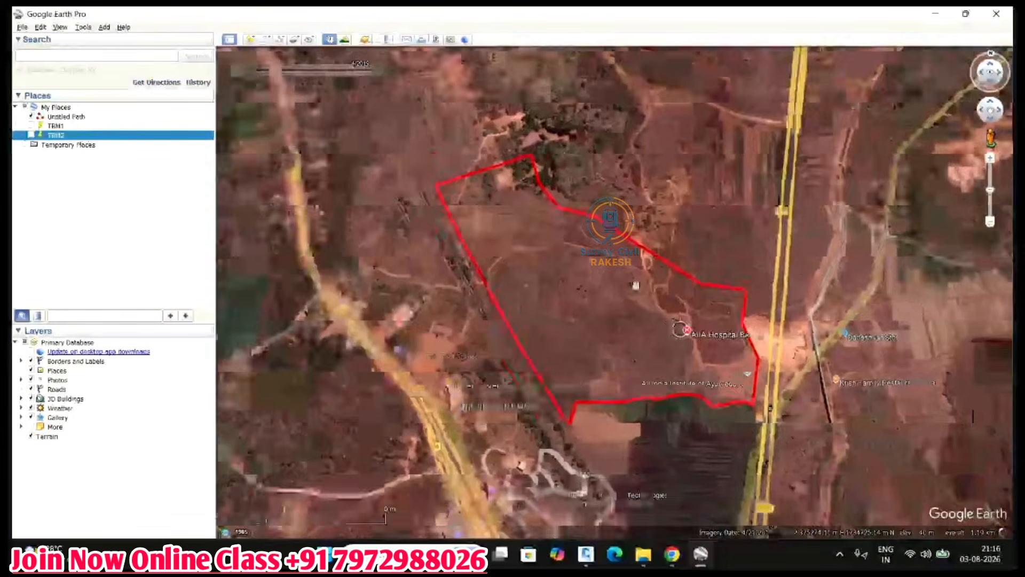
scroll(623, 279, "down", 2)
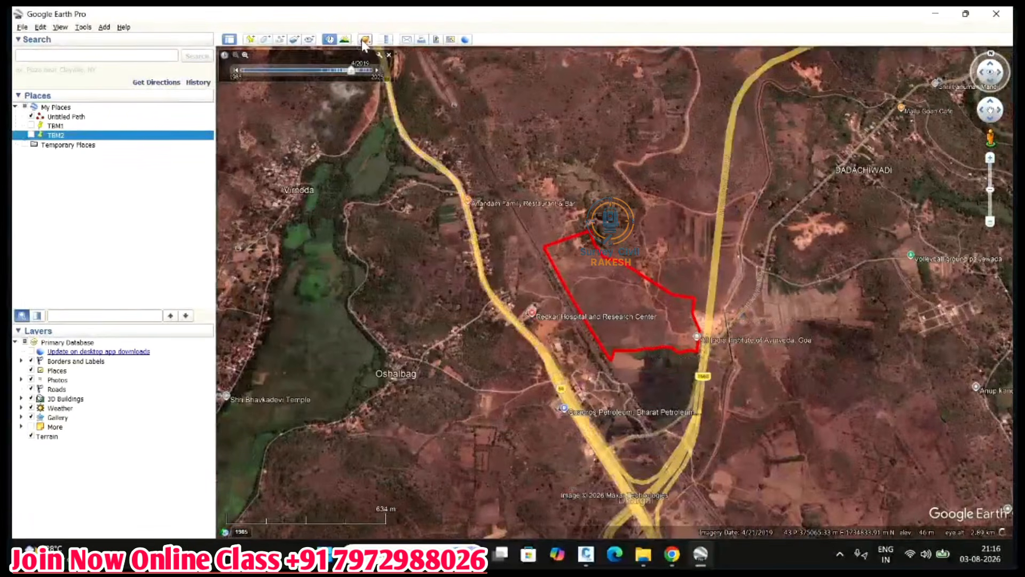
Switch from Earth to Sky and explore the stars around Bootes, 7 Com and NGC 4162.
left_click(365, 40)
left_click(377, 64)
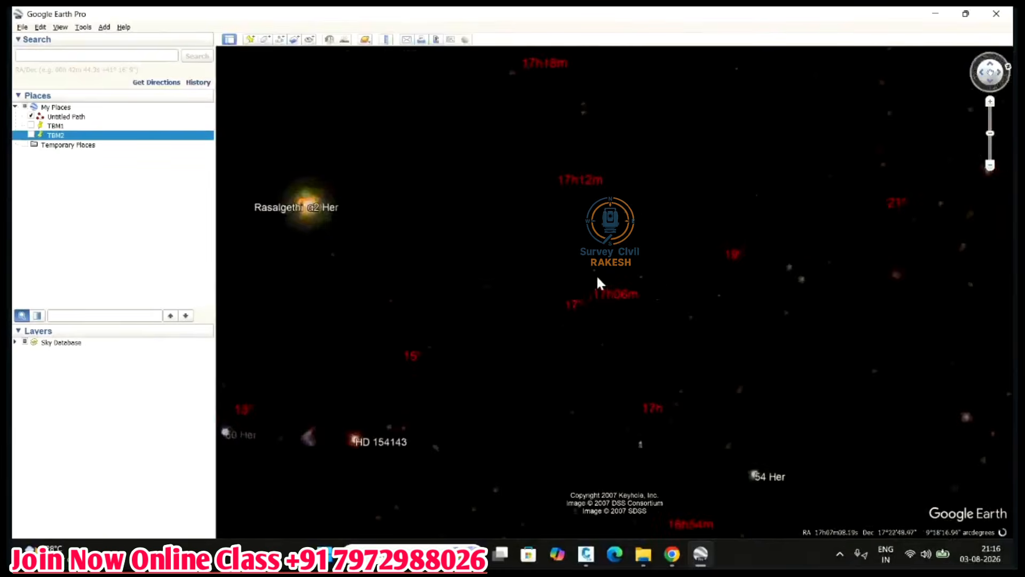
scroll(595, 275, "down", 6)
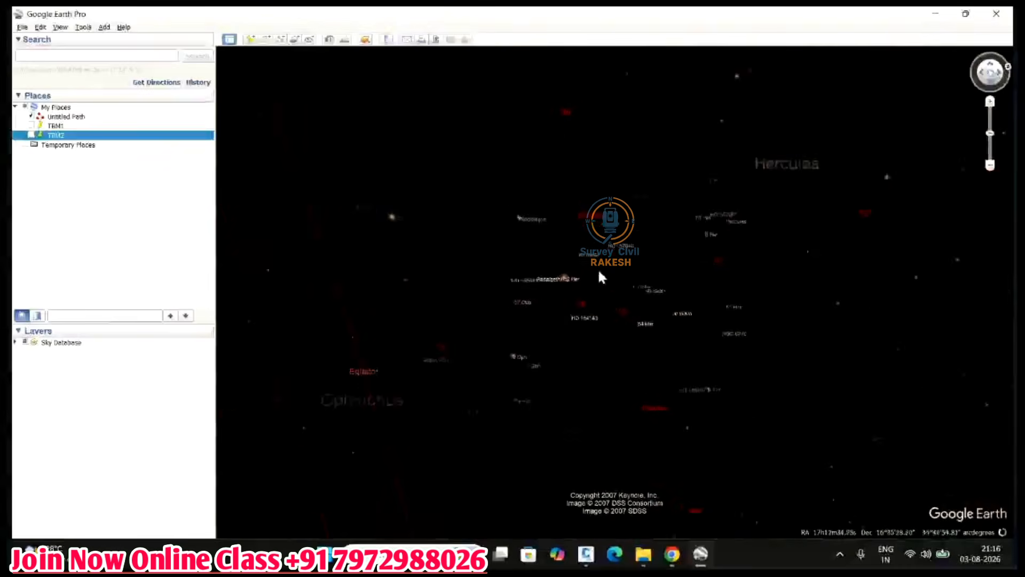
left_click_drag(658, 283, 461, 225)
left_click_drag(617, 382, 554, 239)
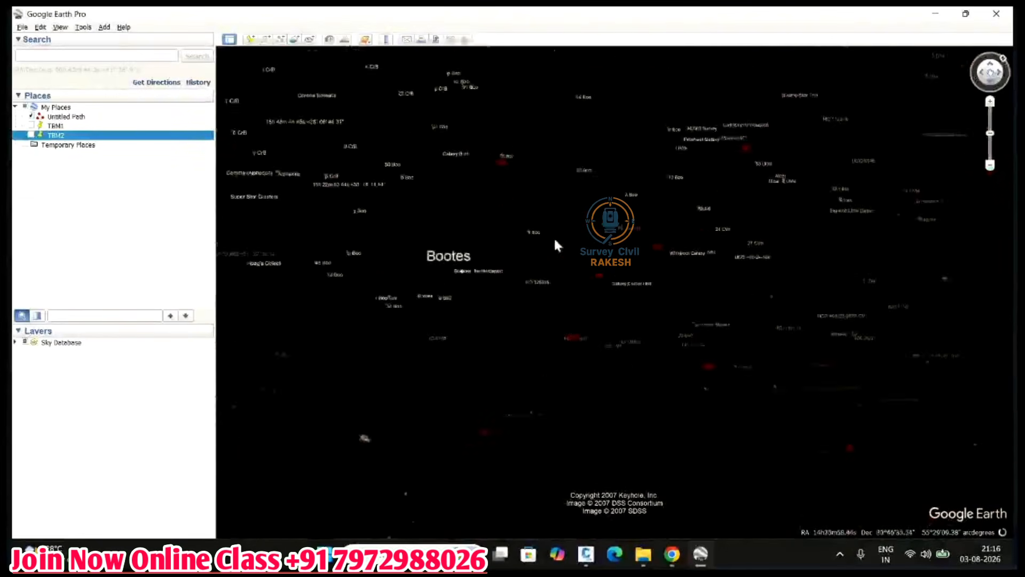
scroll(703, 351, "up", 5)
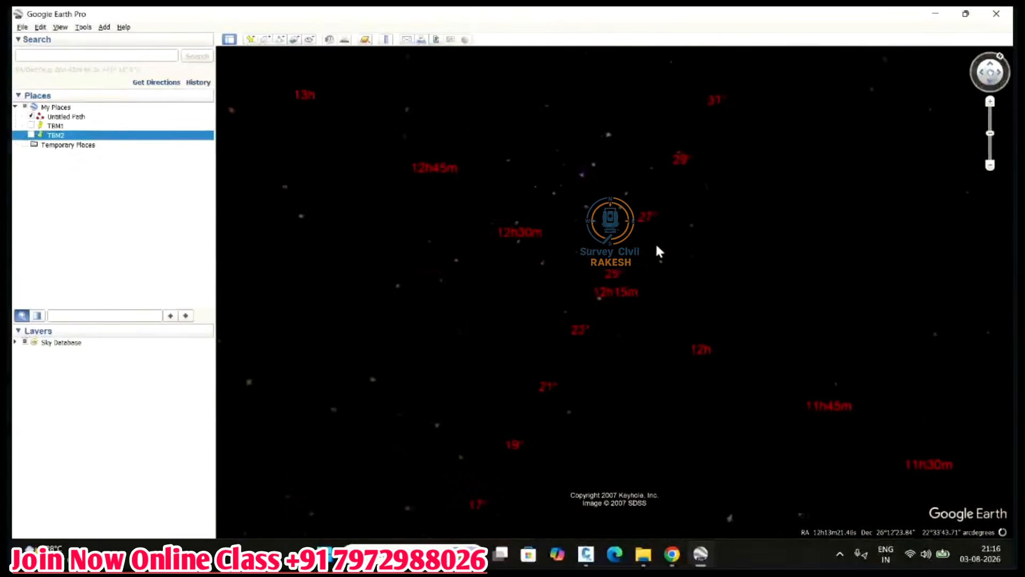
scroll(598, 202, "up", 4)
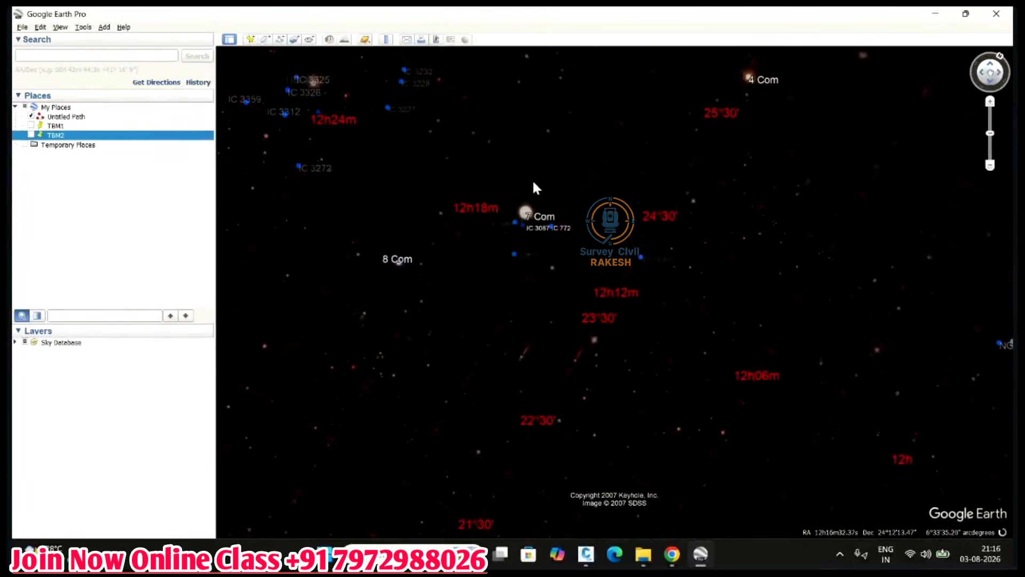
scroll(514, 219, "up", 5)
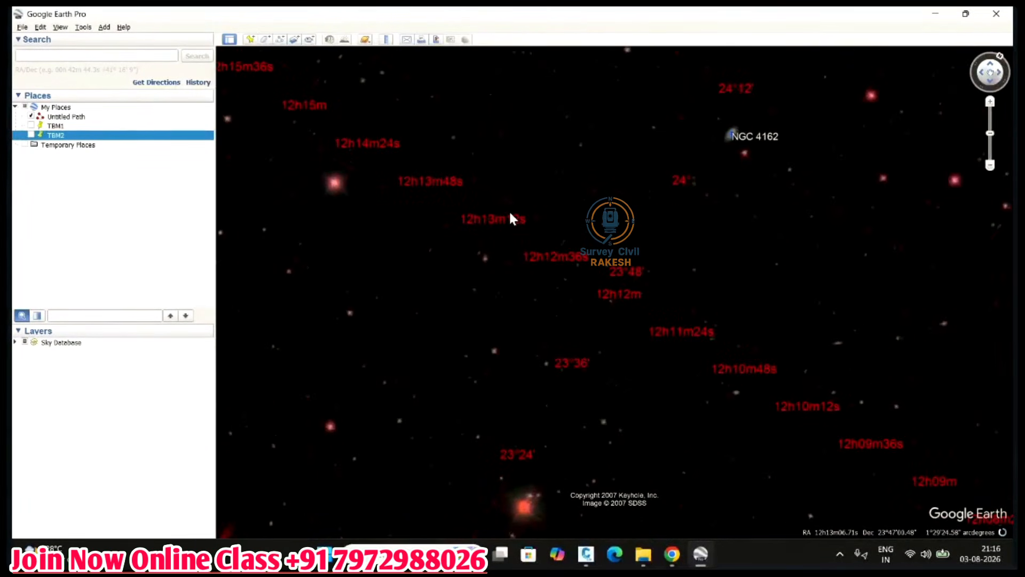
scroll(510, 218, "down", 3)
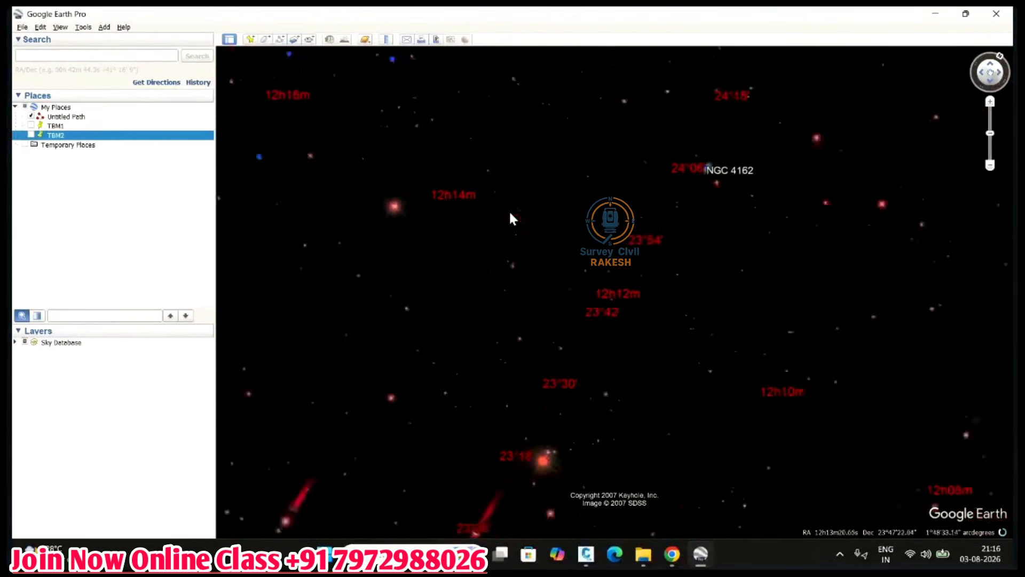
Switch back from Sky to Earth and examine the campus buildings inside the red boundary.
left_click(366, 40)
left_click(377, 51)
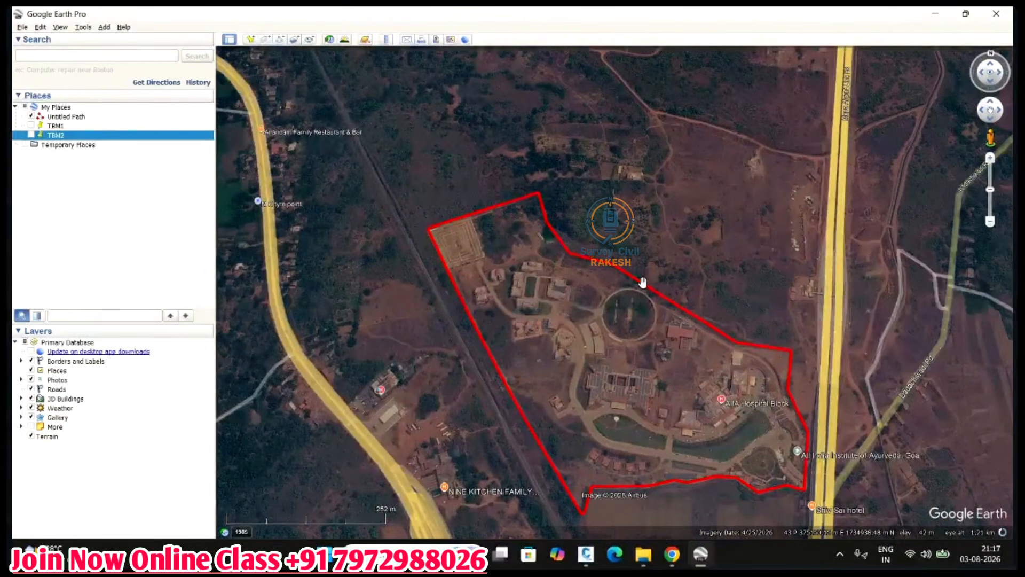
scroll(666, 410, "up", 3)
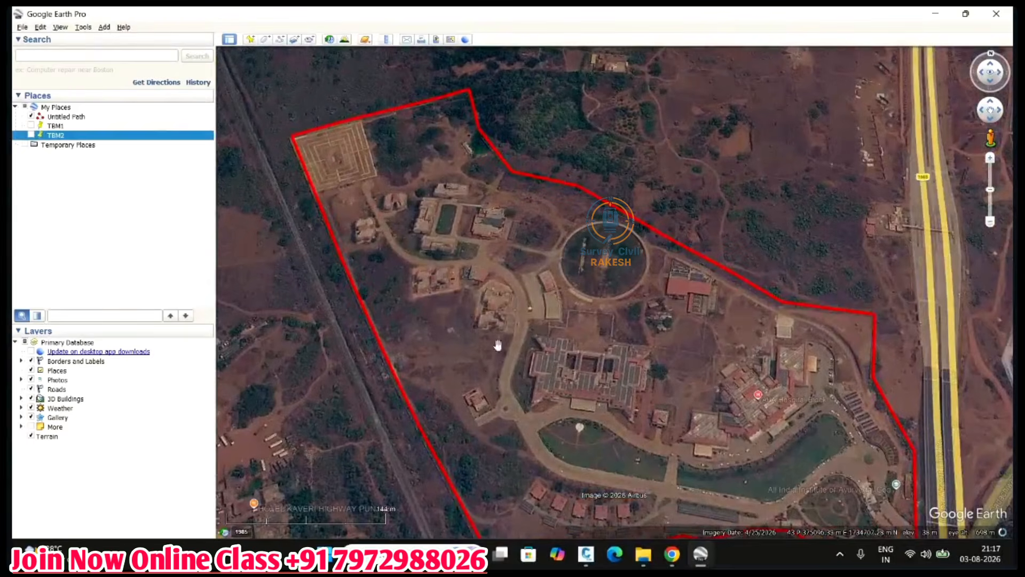
Turn on historical imagery, set its date to 12/1985 and examine the site.
left_click(329, 39)
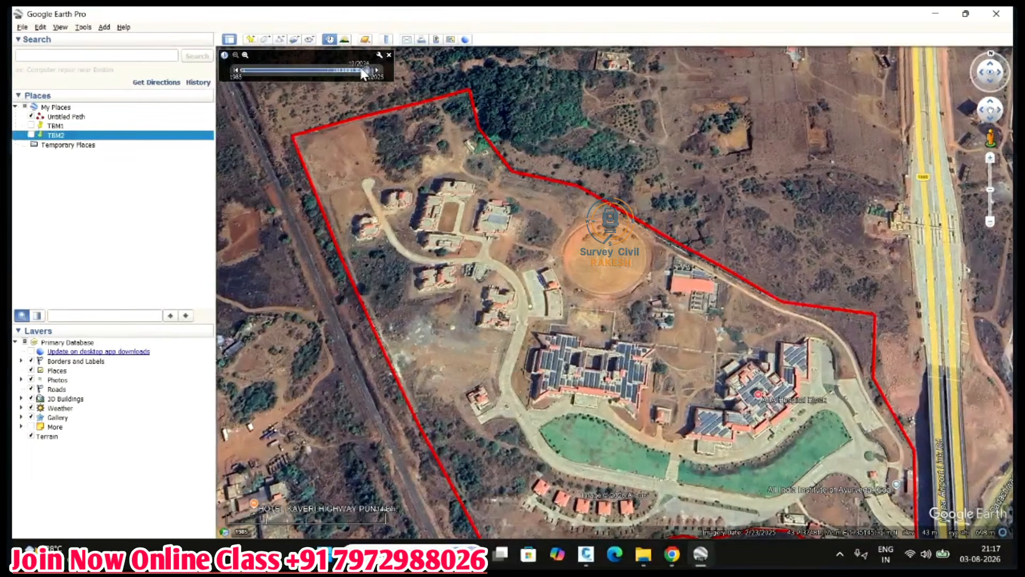
left_click_drag(370, 70, 244, 70)
scroll(492, 193, "down", 3)
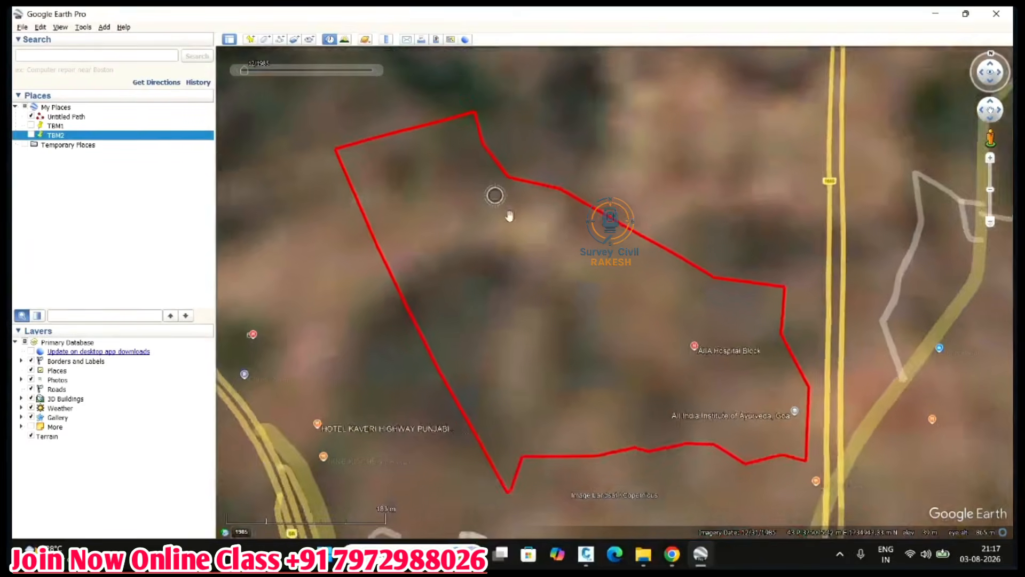
scroll(634, 287, "up", 3)
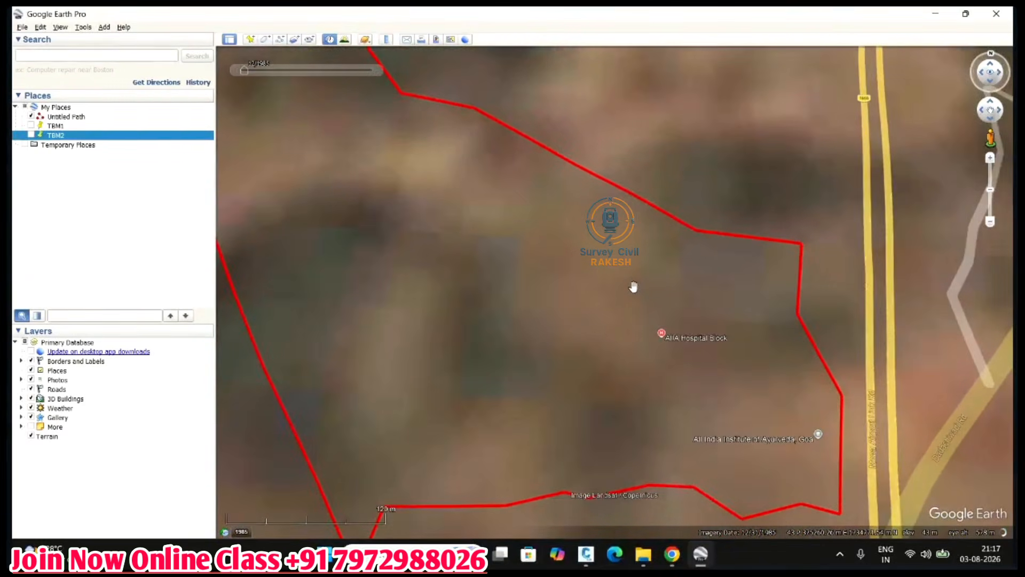
Set the historical imagery date to 3/2014 and examine the undeveloped land inside the full boundary.
mouse_move(243, 76)
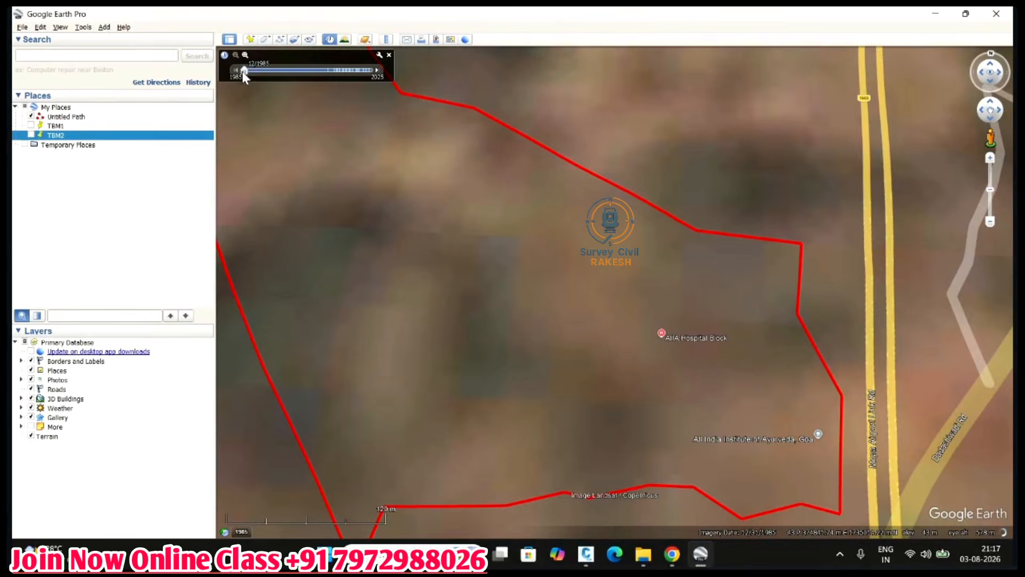
left_click_drag(320, 76, 333, 75)
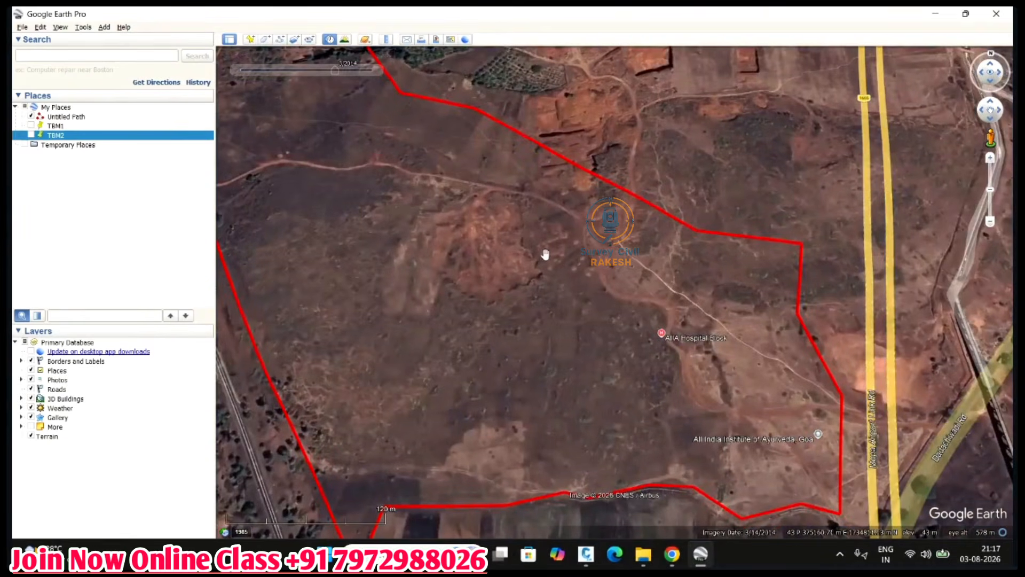
scroll(587, 317, "down", 2)
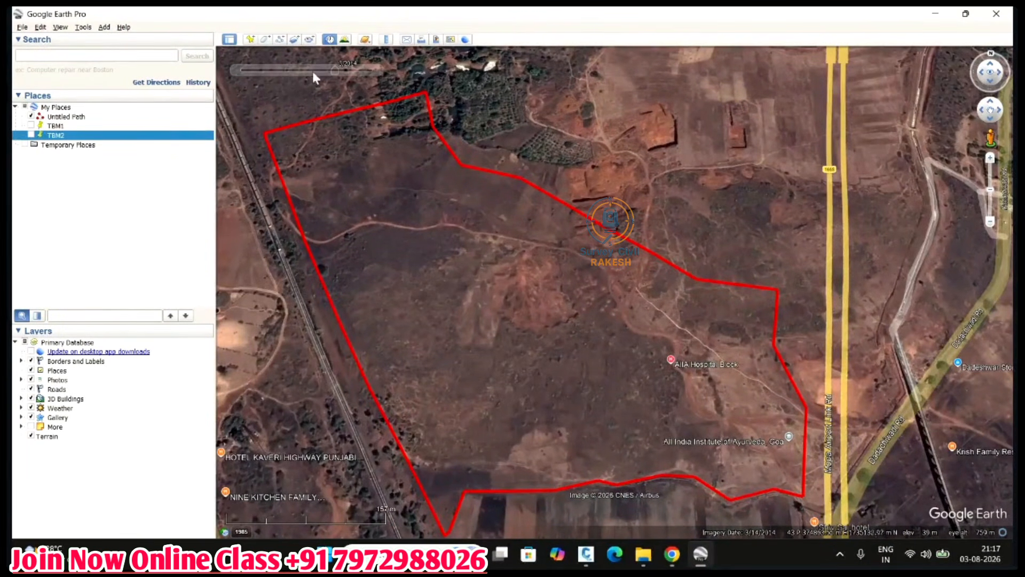
Position a new placemark just outside the boundary's northeastern side, check its easting and northing, and discard it.
left_click(249, 41)
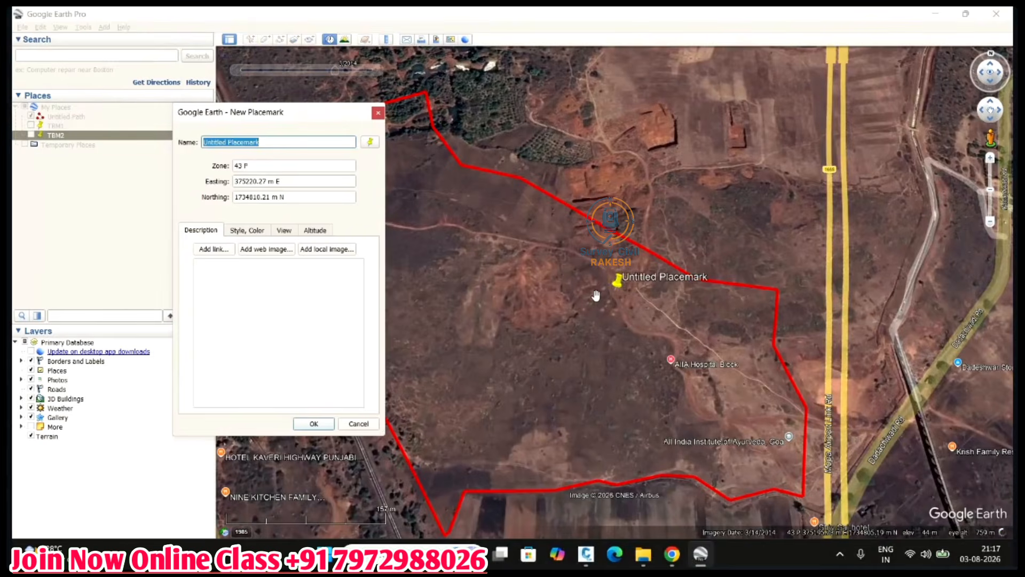
left_click_drag(619, 293, 709, 201)
scroll(709, 201, "up", 1)
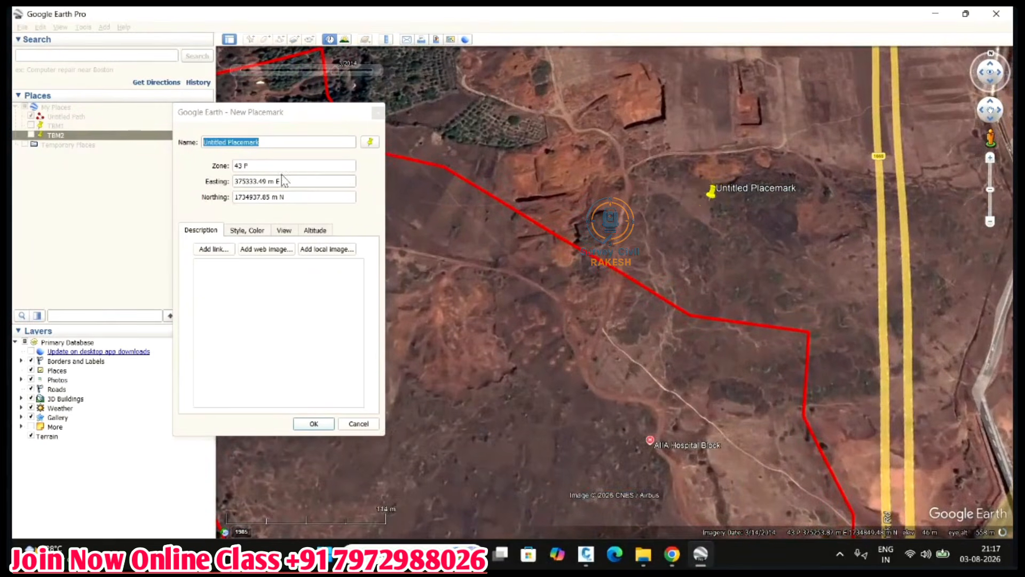
left_click_drag(281, 181, 187, 193)
left_click_drag(294, 198, 200, 201)
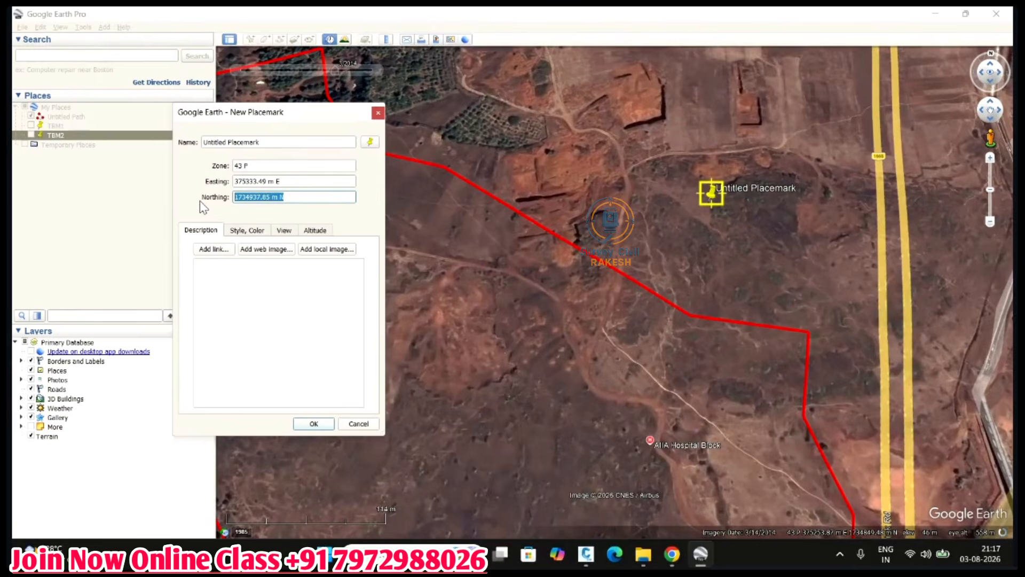
left_click(378, 112)
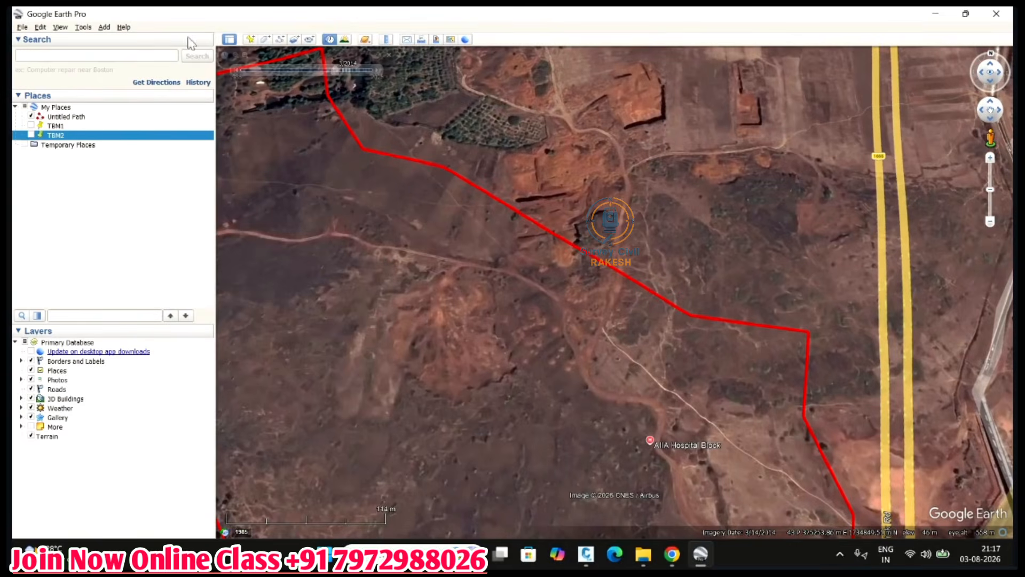
Set the latitude and longitude display format to Decimal Degrees.
left_click(42, 27)
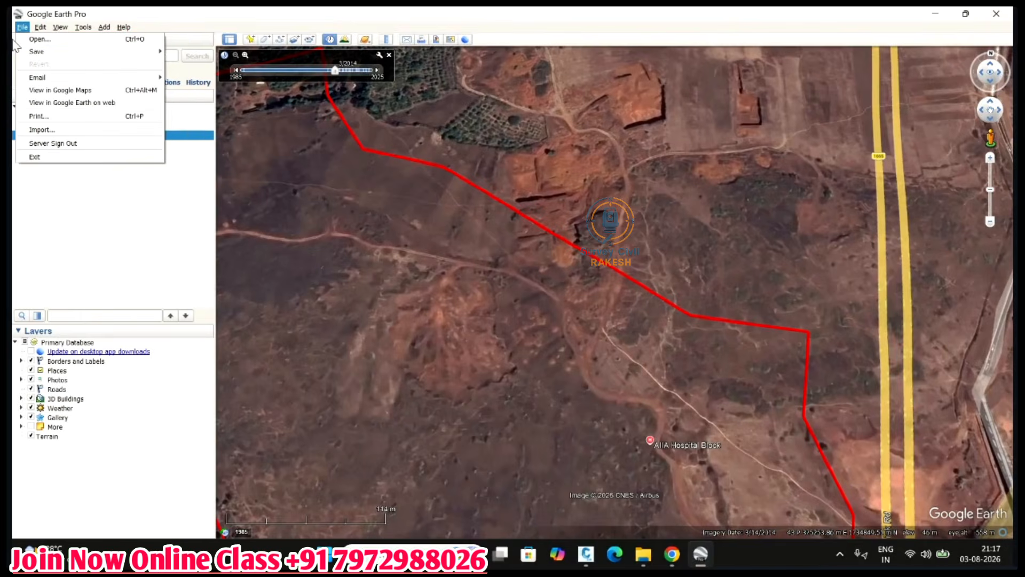
left_click(81, 28)
left_click(82, 29)
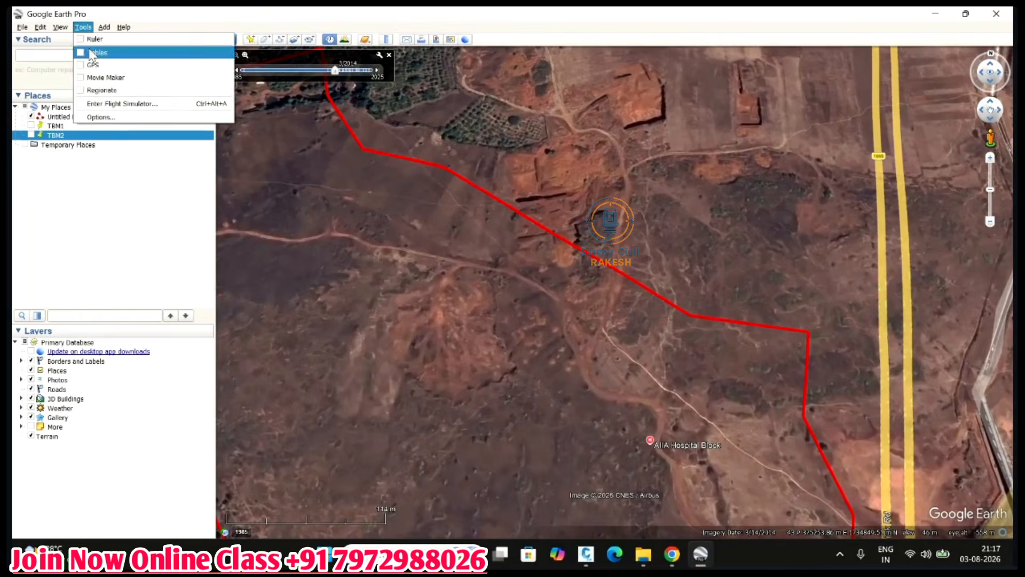
left_click(101, 117)
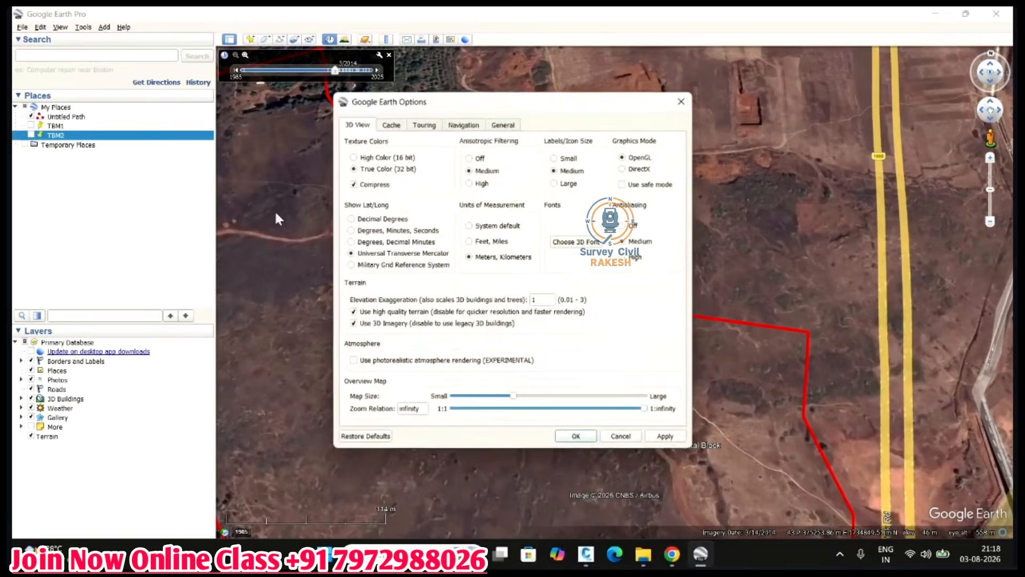
left_click(352, 219)
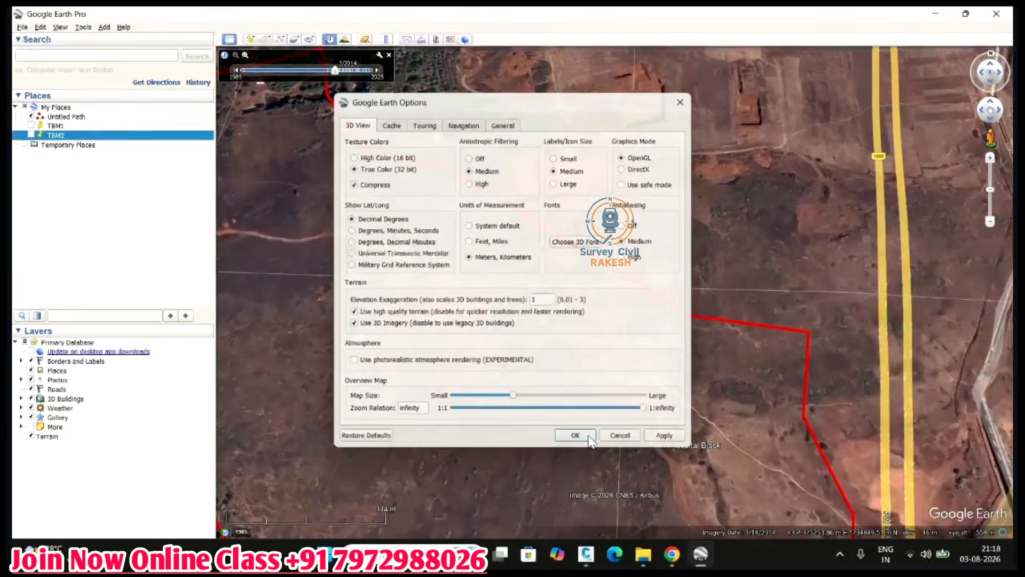
left_click(576, 436)
Position a new placemark outside the boundary's northeastern side, move it inside the boundary, check its decimal latitude and longitude, and discard it.
left_click(250, 39)
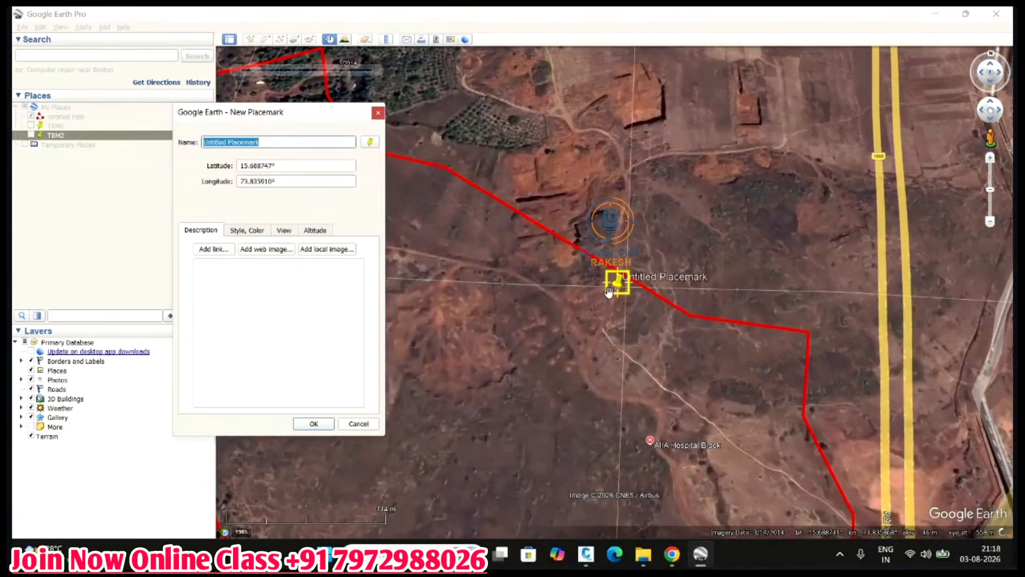
left_click_drag(615, 285, 566, 212)
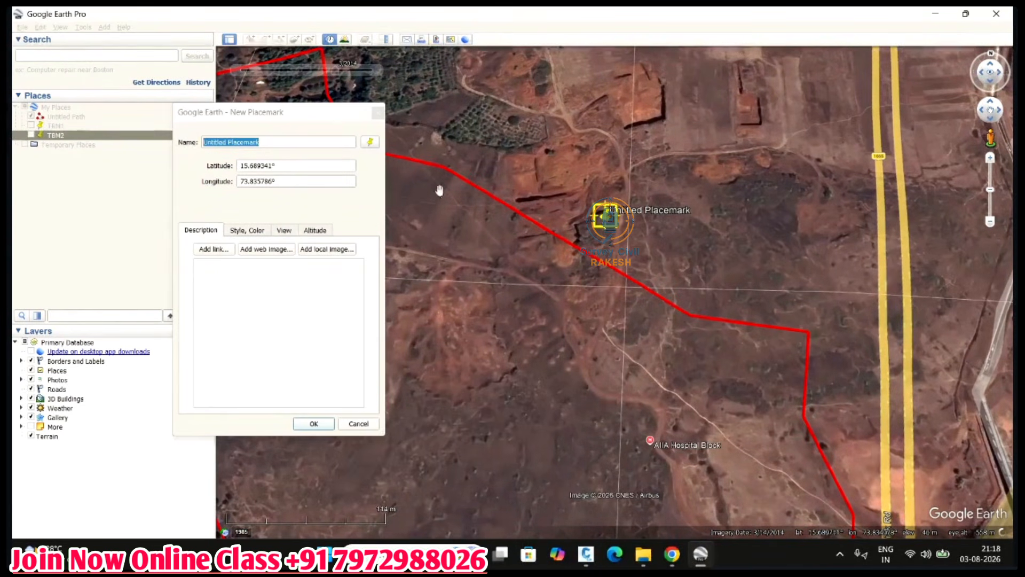
scroll(570, 214, "up", 3)
scroll(641, 222, "up", 1)
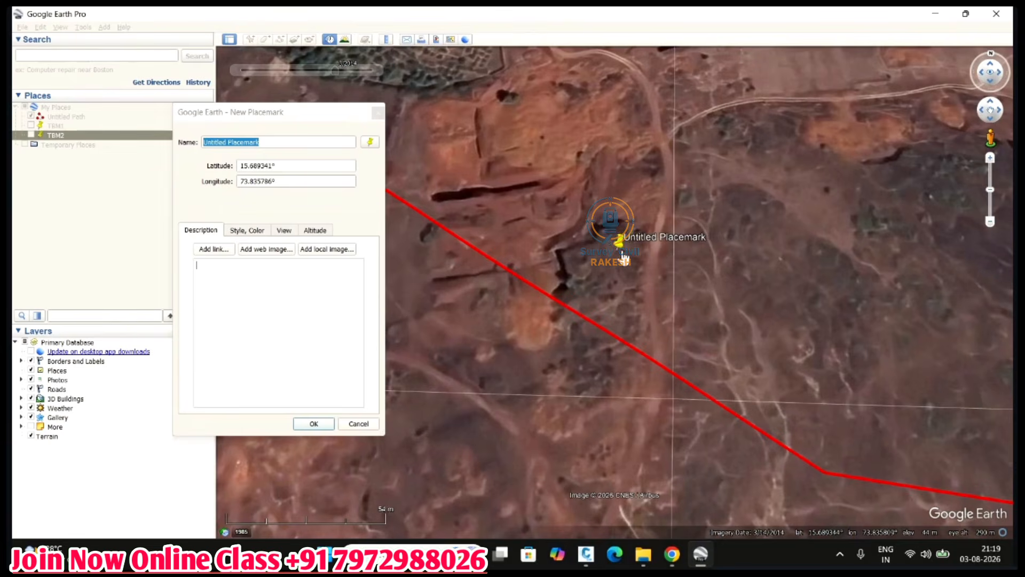
left_click_drag(625, 256, 556, 408)
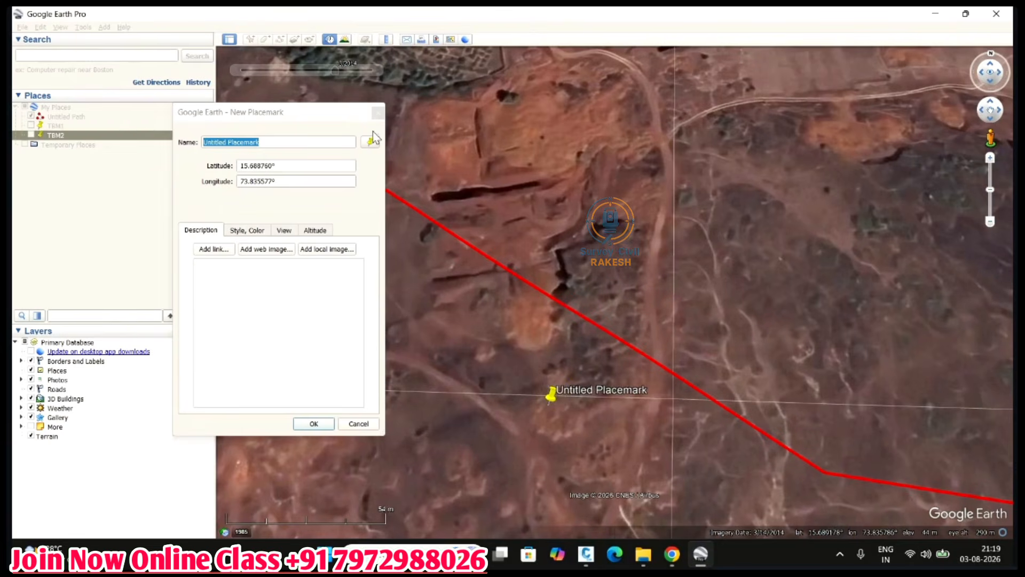
left_click(378, 114)
Position another new placemark inside the boundary north of AIIA Hospital Block, check its decimal coordinates, and discard it.
scroll(551, 204, "down", 5)
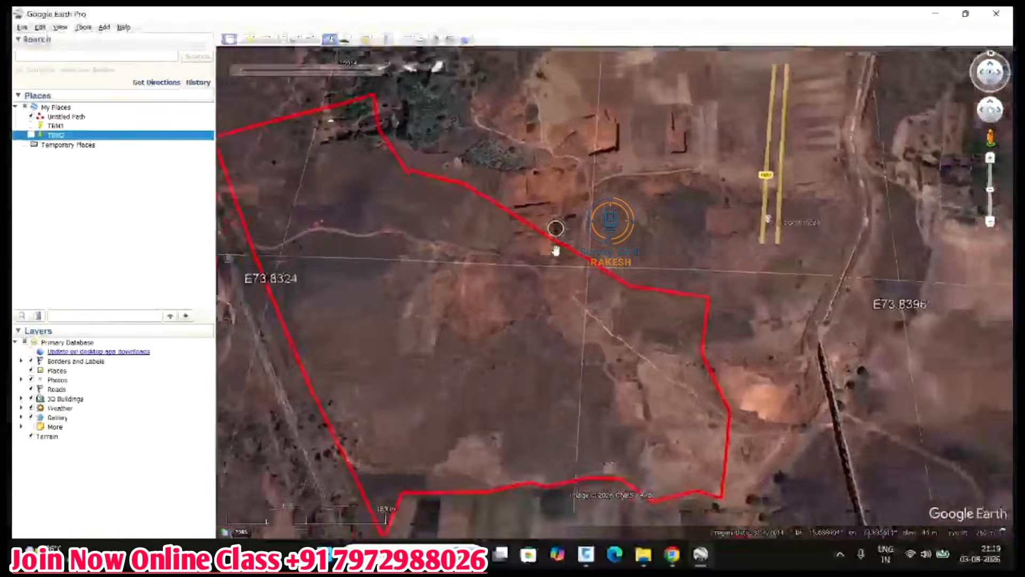
scroll(555, 249, "down", 3)
left_click_drag(565, 294, 586, 314)
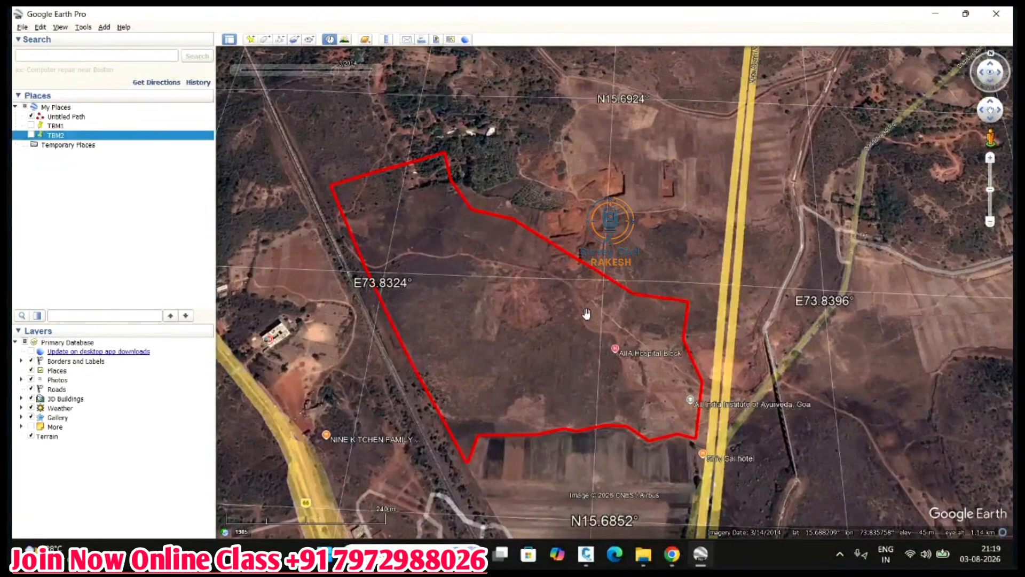
scroll(598, 320, "up", 2)
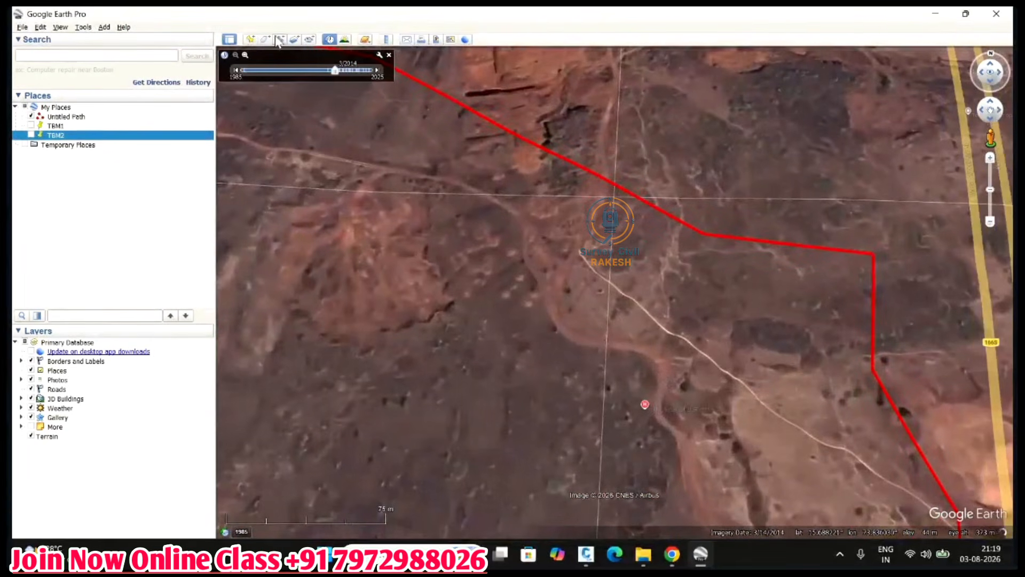
left_click(249, 39)
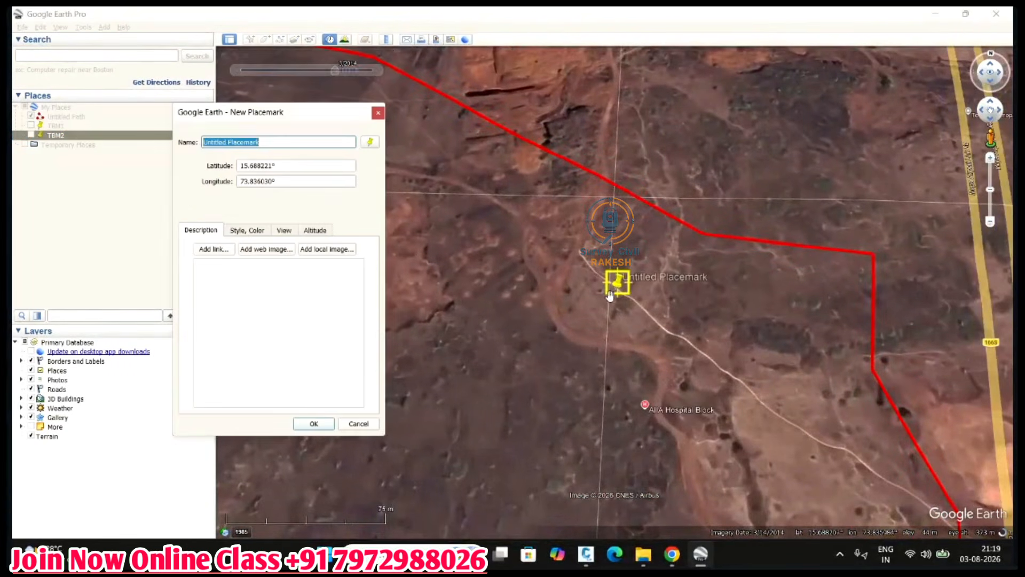
scroll(642, 299, "up", 2)
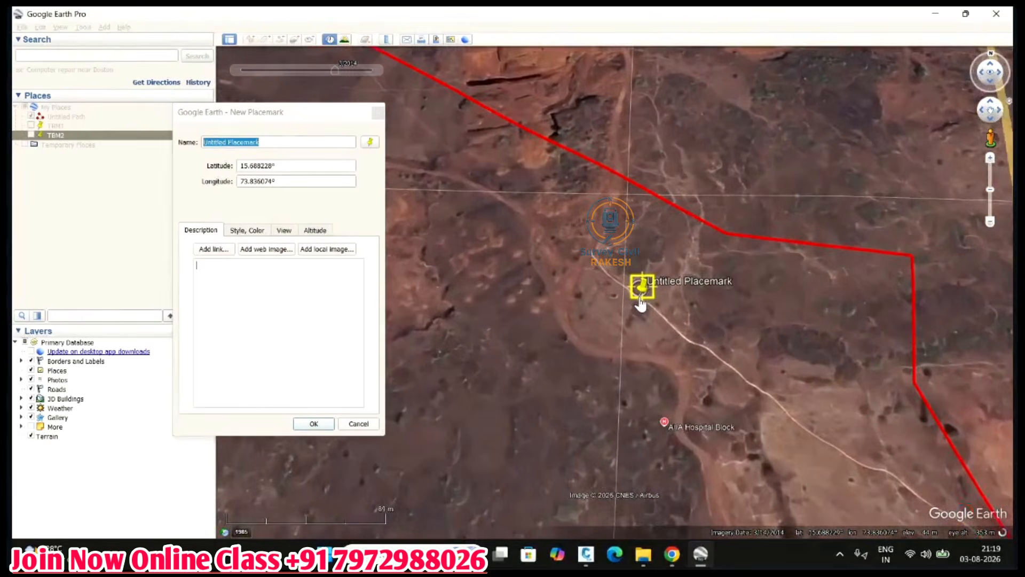
left_click_drag(644, 292, 676, 289)
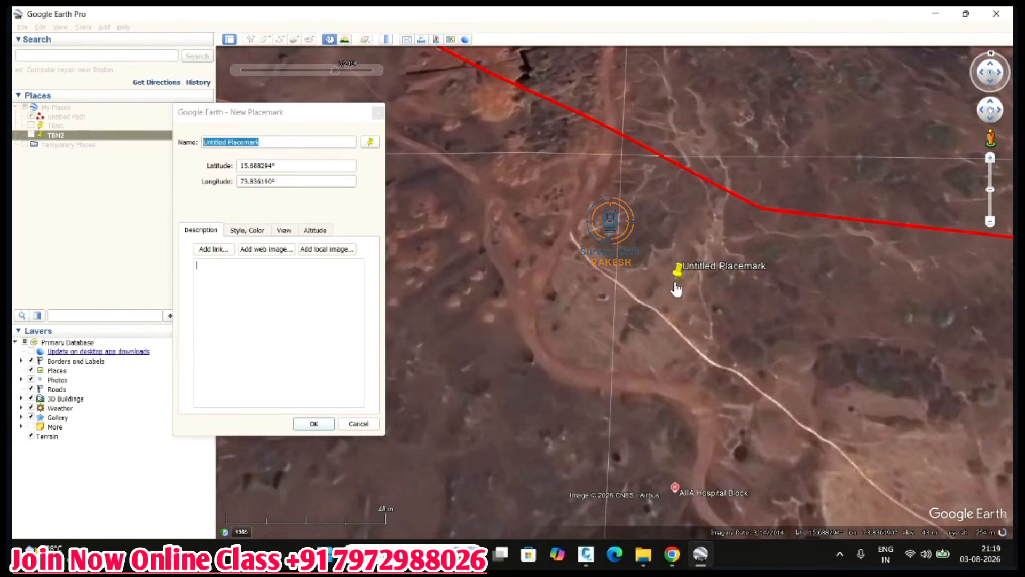
left_click(378, 113)
Set the latitude and longitude display format to Universal Transverse Mercator.
scroll(536, 280, "down", 5)
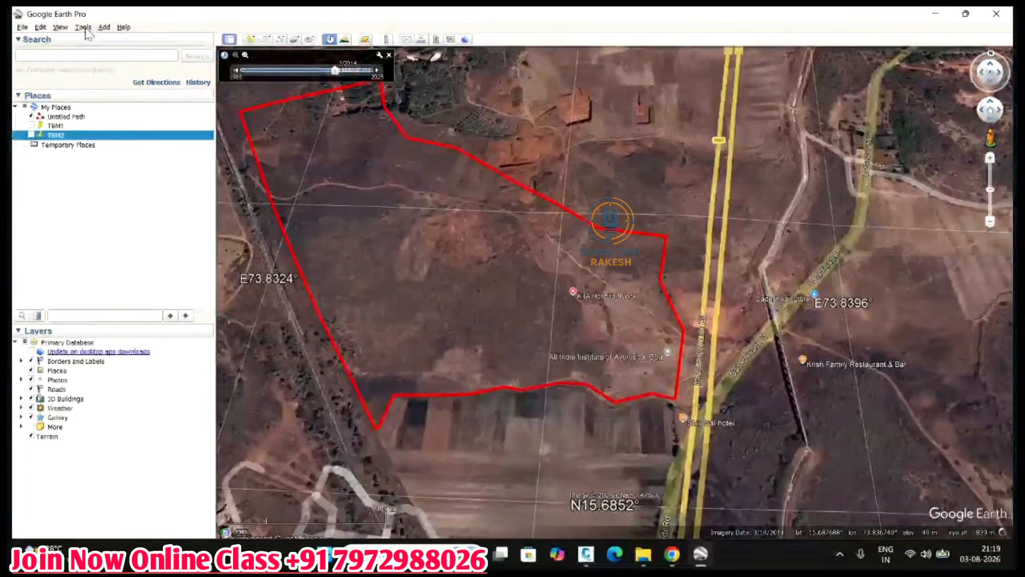
left_click(84, 28)
left_click(101, 117)
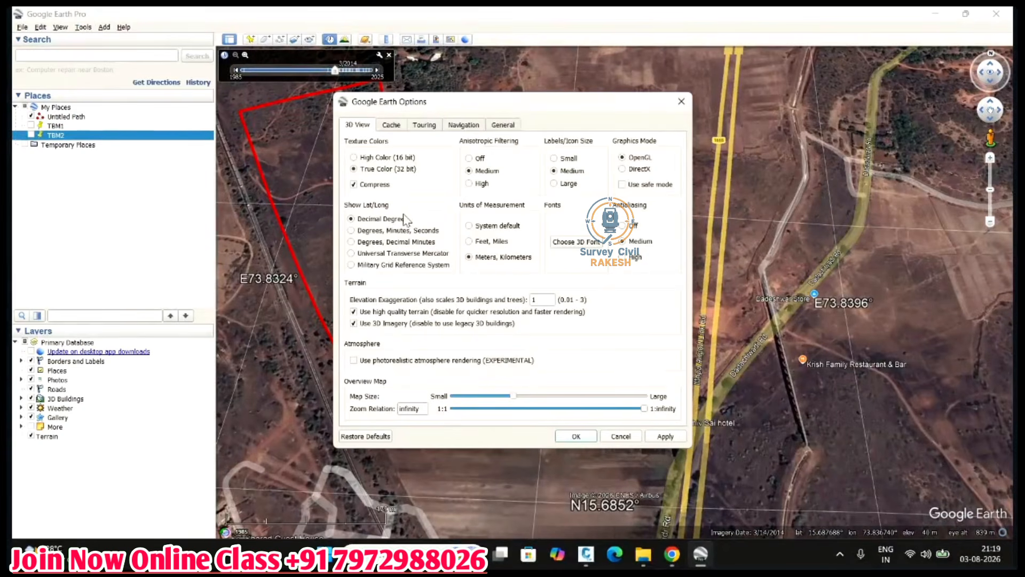
left_click(395, 255)
left_click(576, 438)
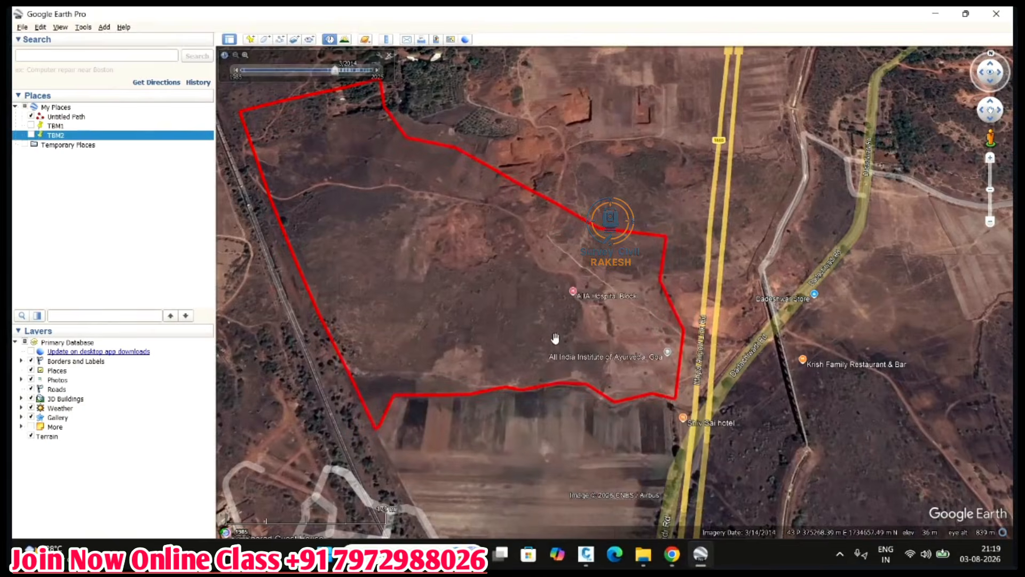
Show the TBM2 and TBM1 placemarks on the site imagery.
left_click_drag(462, 280, 558, 335)
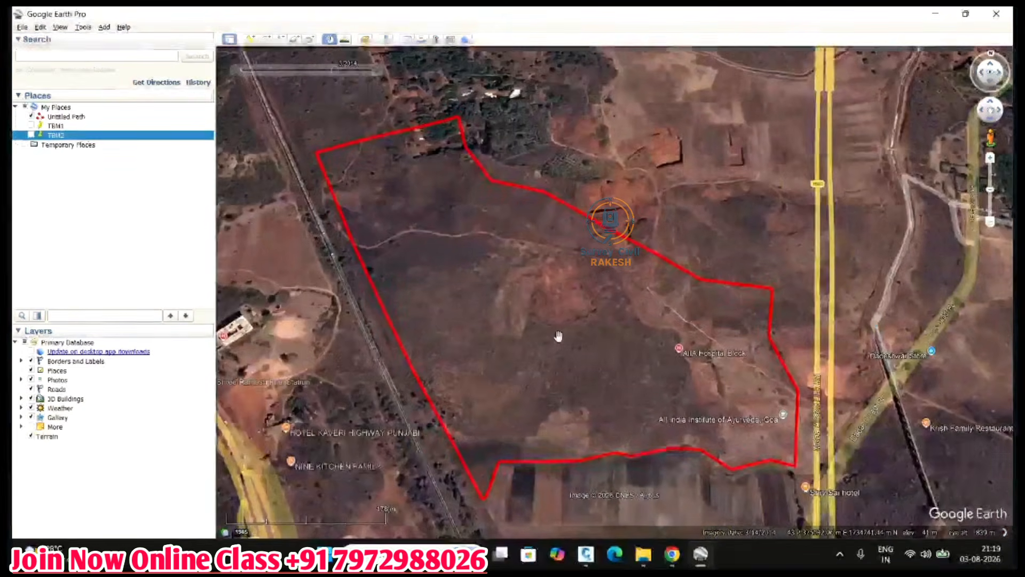
scroll(715, 305, "up", 3)
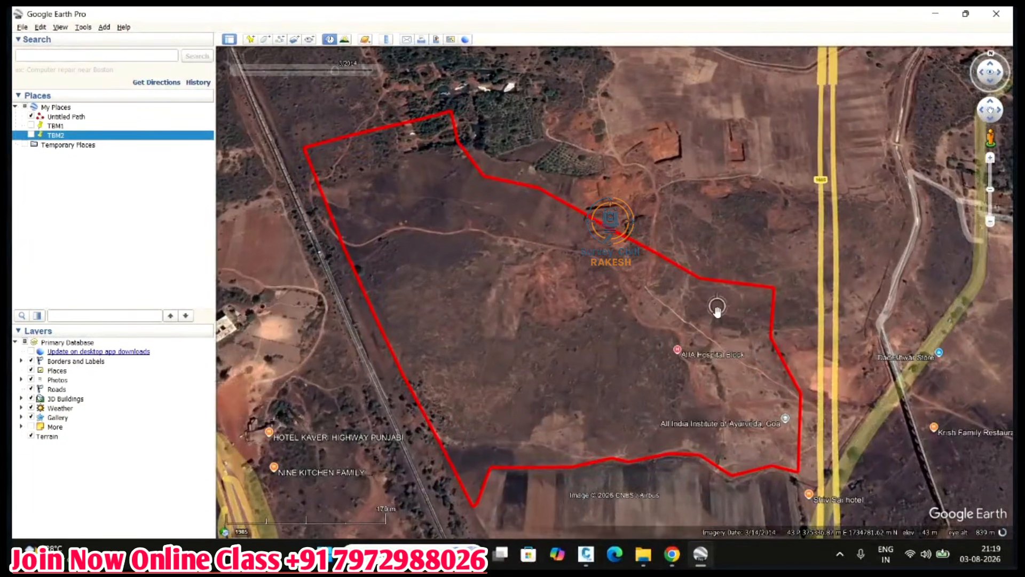
left_click(31, 135)
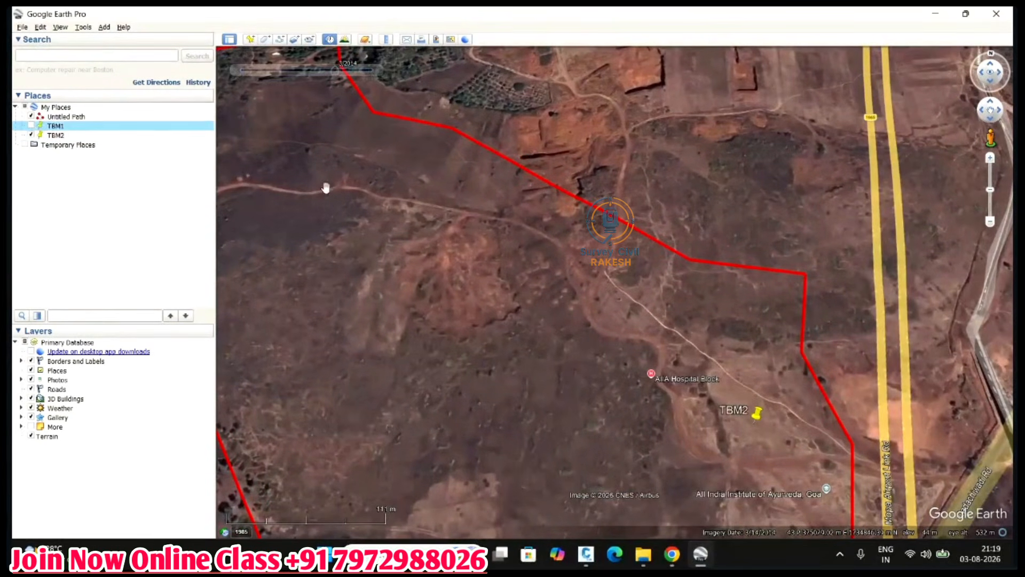
left_click(31, 125)
Examine the positions of TBM1 and TBM2 inside the boundary's eastern side and the track running between them.
scroll(702, 368, "up", 1)
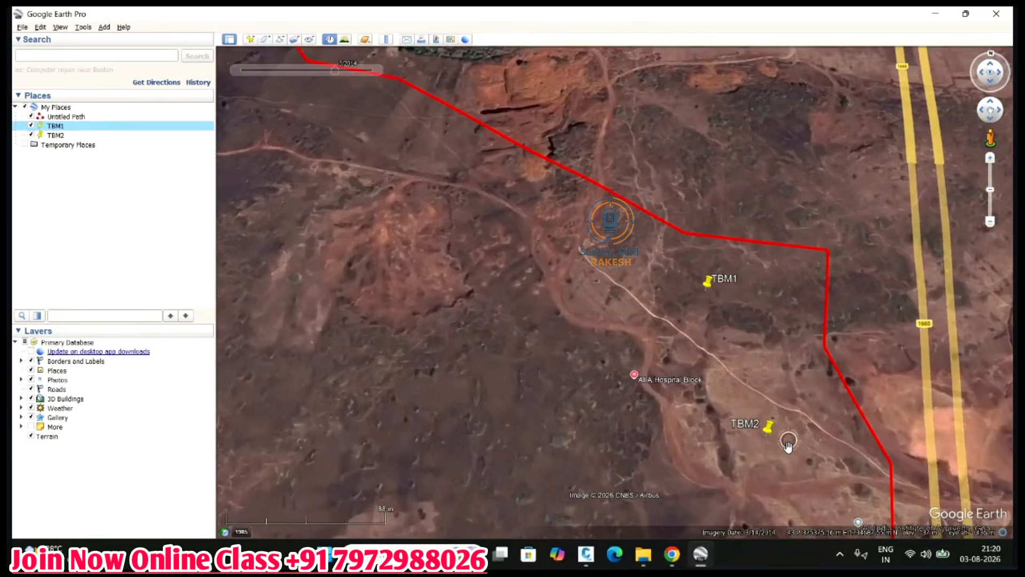
scroll(788, 442, "up", 2)
scroll(788, 442, "up", 2)
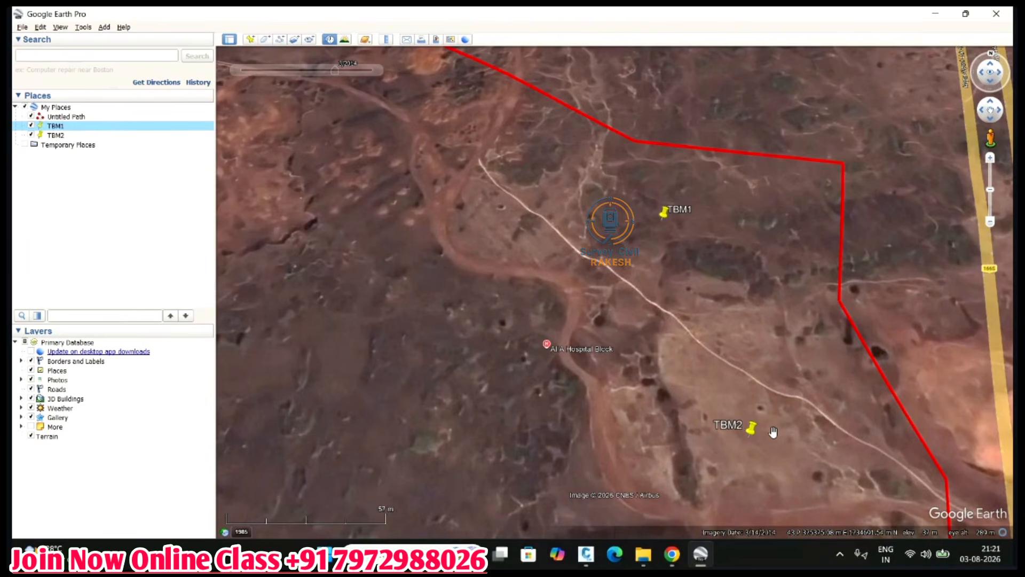
scroll(768, 427, "down", 1)
scroll(763, 423, "down", 3)
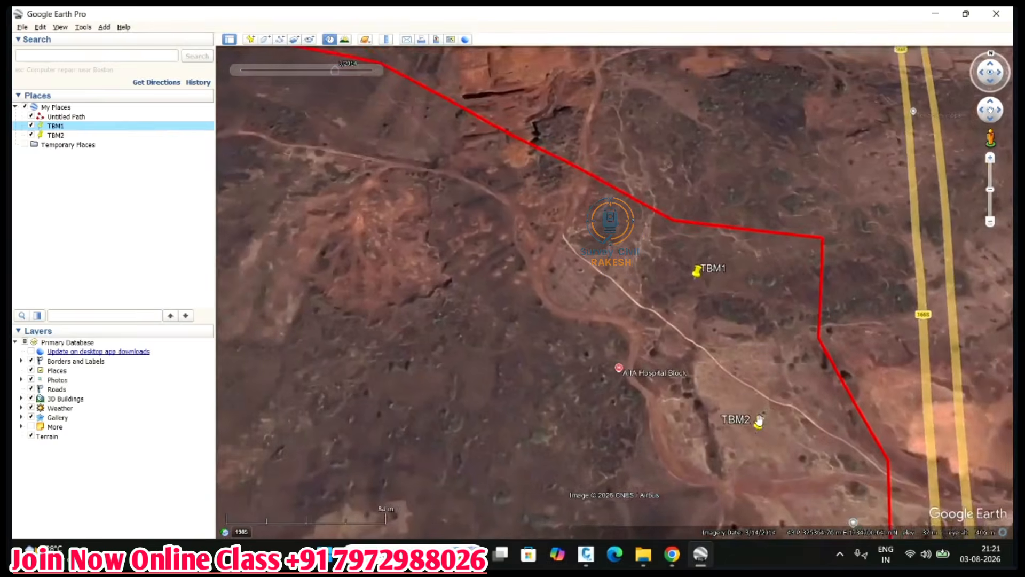
scroll(752, 399, "up", 1)
scroll(749, 400, "down", 2)
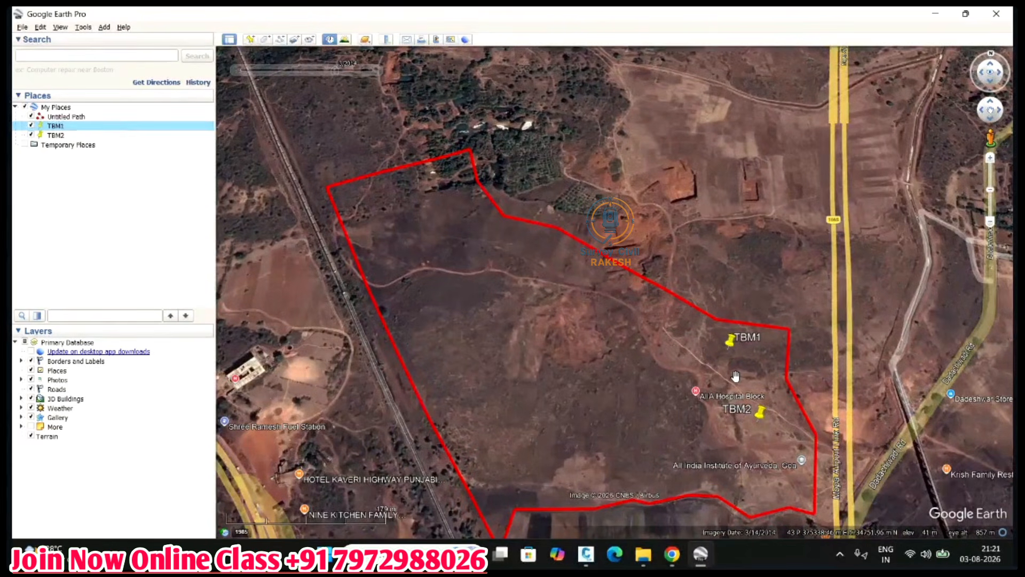
scroll(735, 376, "up", 2)
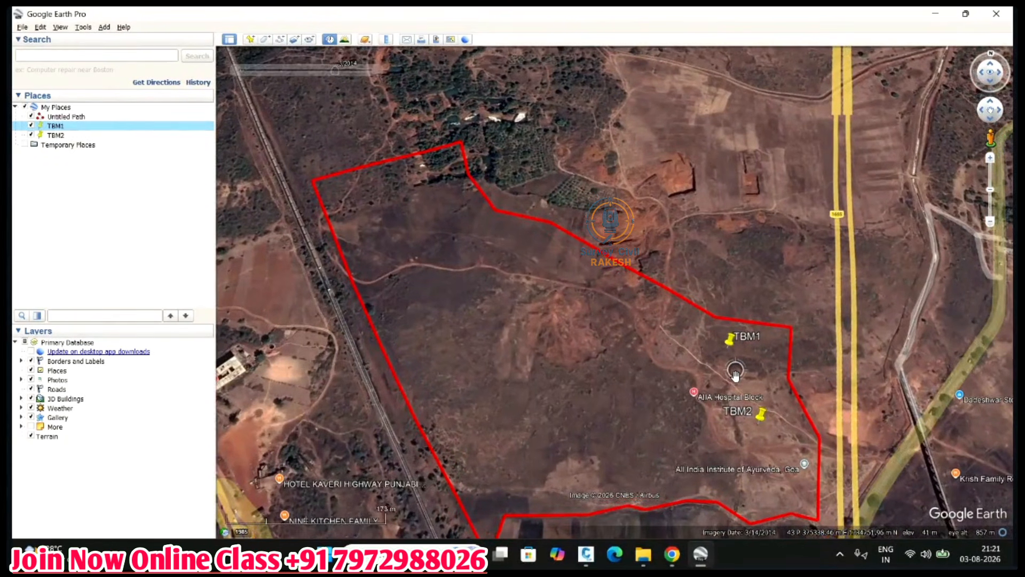
scroll(735, 374, "up", 1)
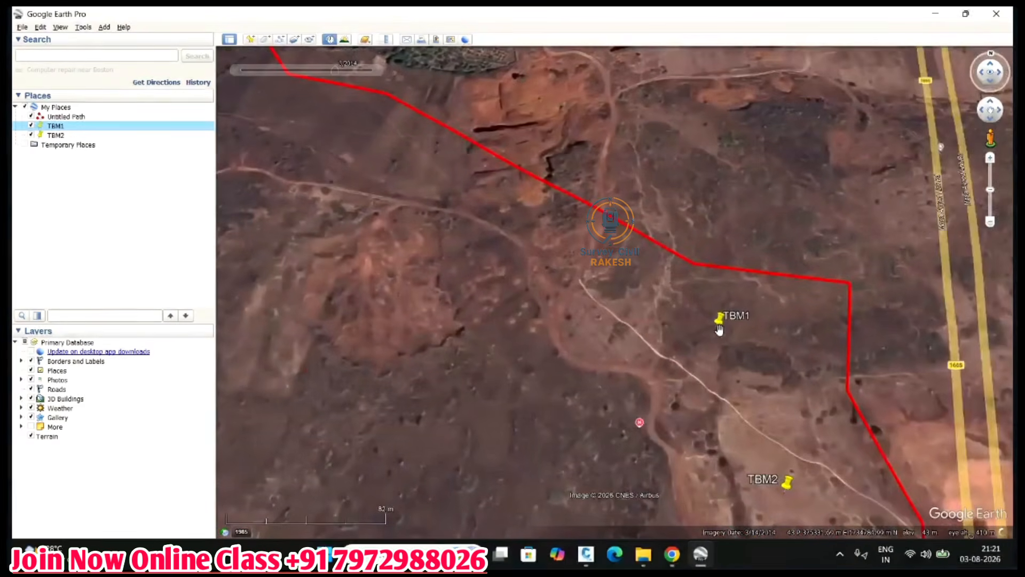
scroll(754, 329, "up", 1)
Examine the whole site boundary around TBM1 and TBM2, including the open land in its northwestern part.
scroll(754, 330, "down", 1)
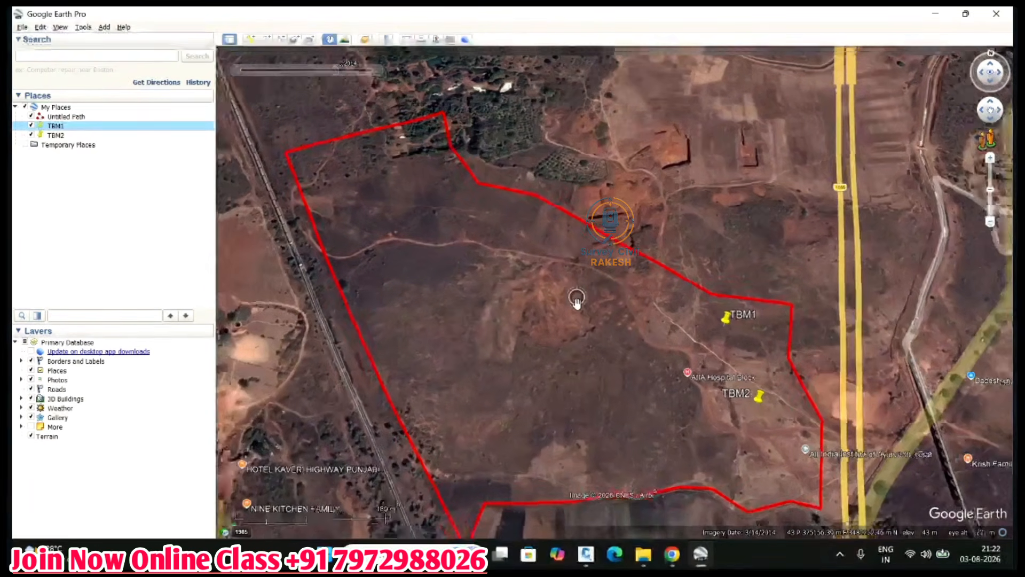
scroll(576, 300, "down", 1)
scroll(576, 300, "down", 3)
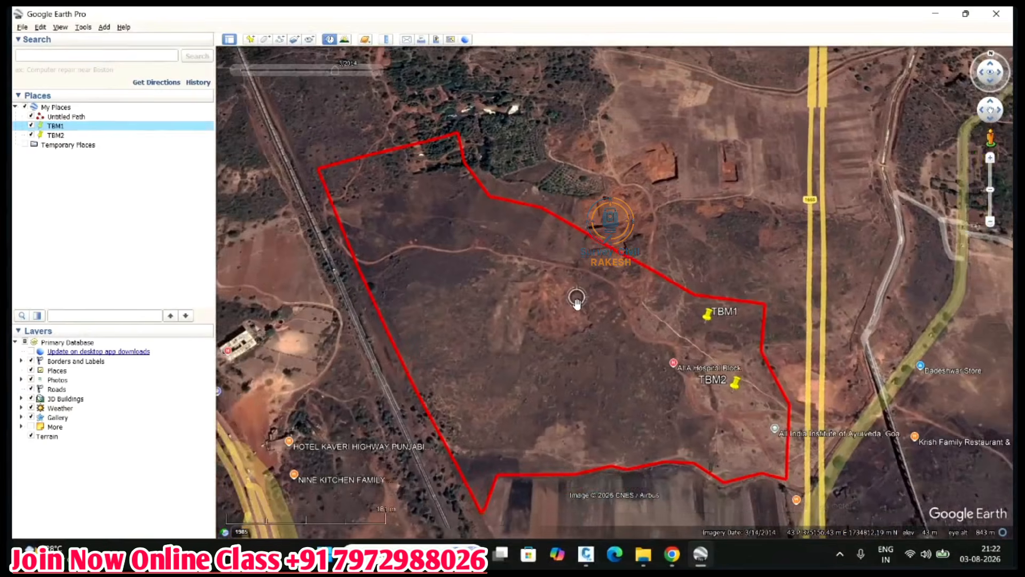
scroll(641, 355, "up", 5)
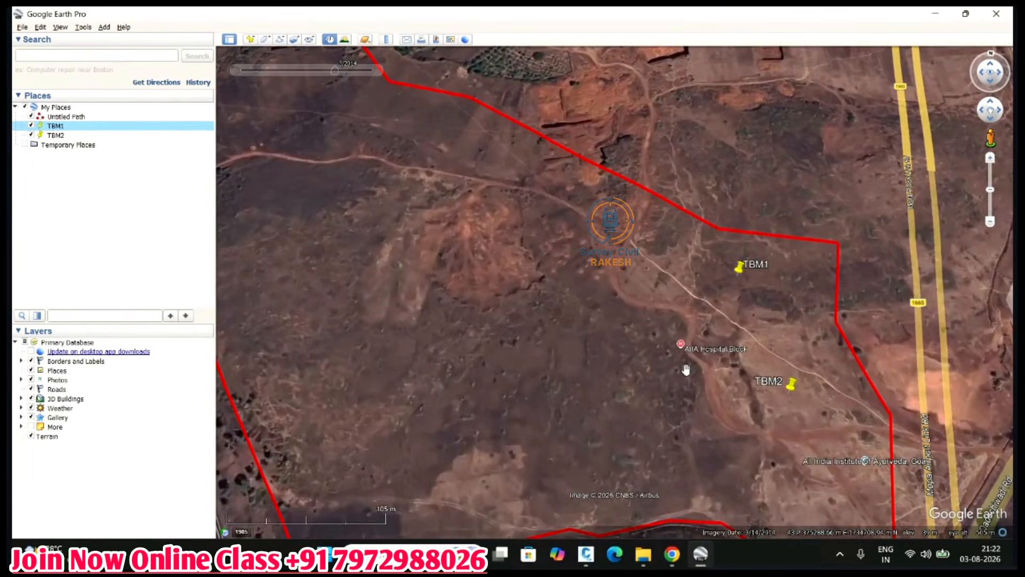
scroll(725, 333, "down", 2)
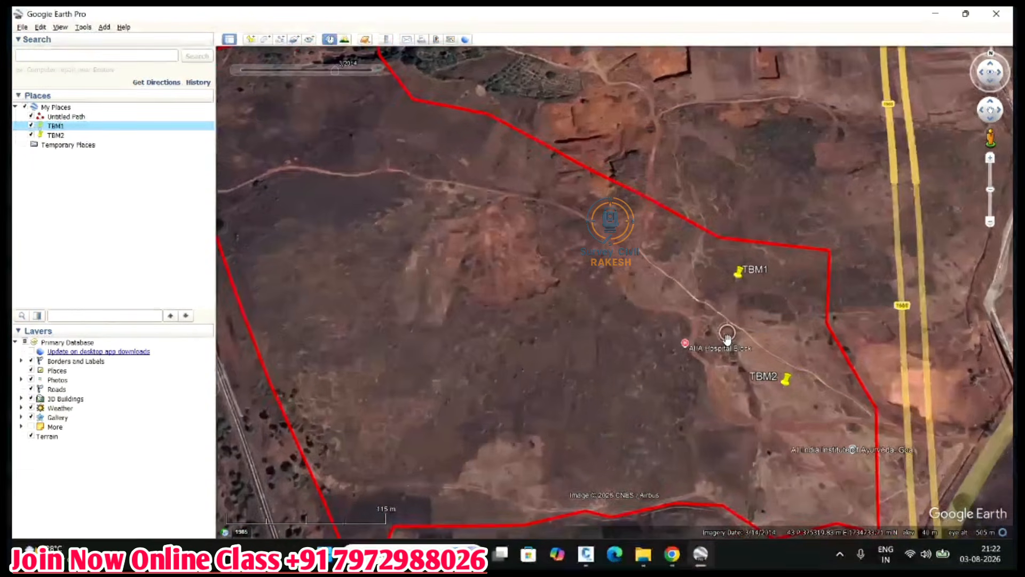
scroll(725, 333, "down", 3)
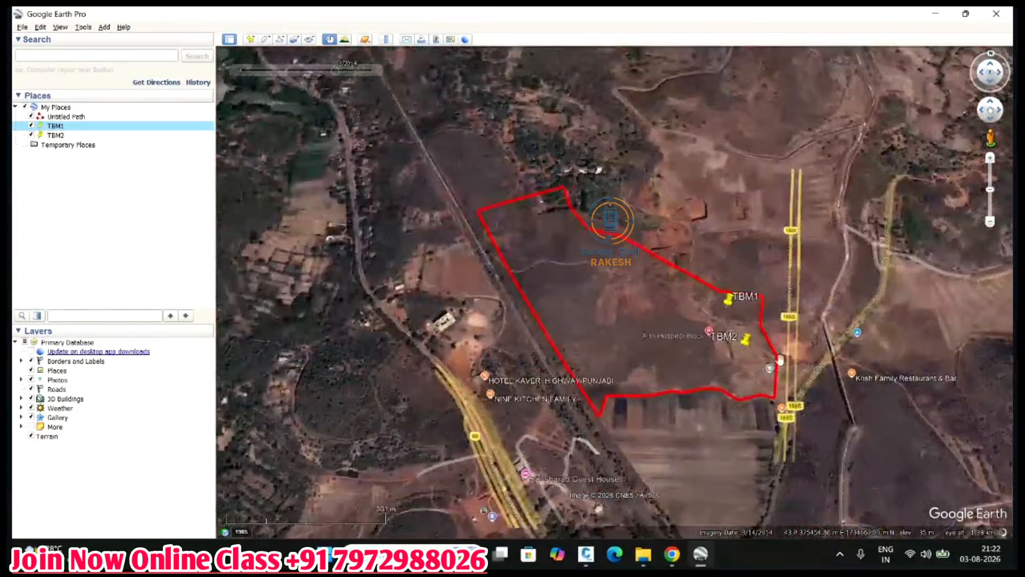
scroll(779, 355, "up", 2)
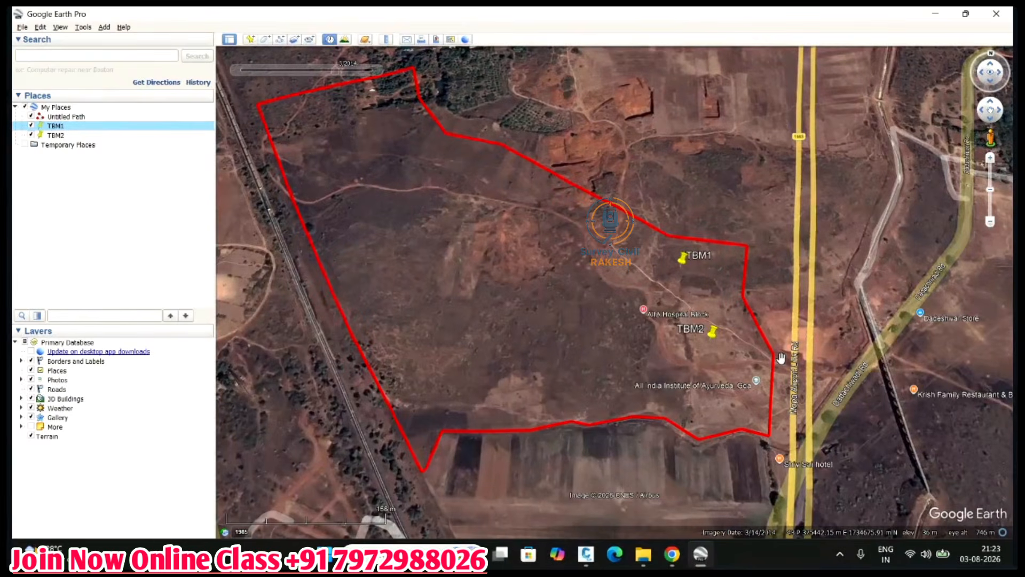
left_click_drag(538, 282, 549, 296)
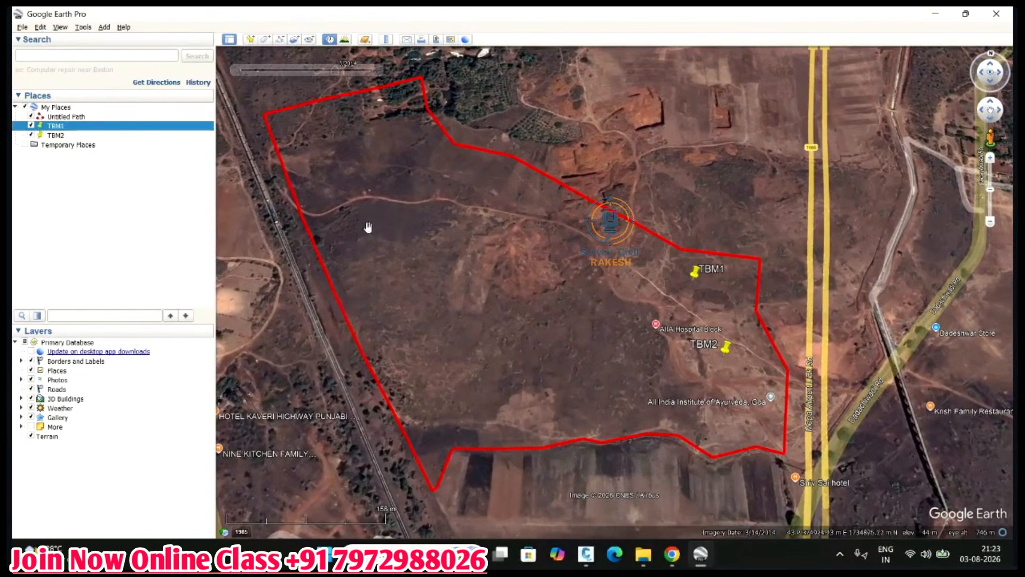
scroll(419, 238, "up", 3)
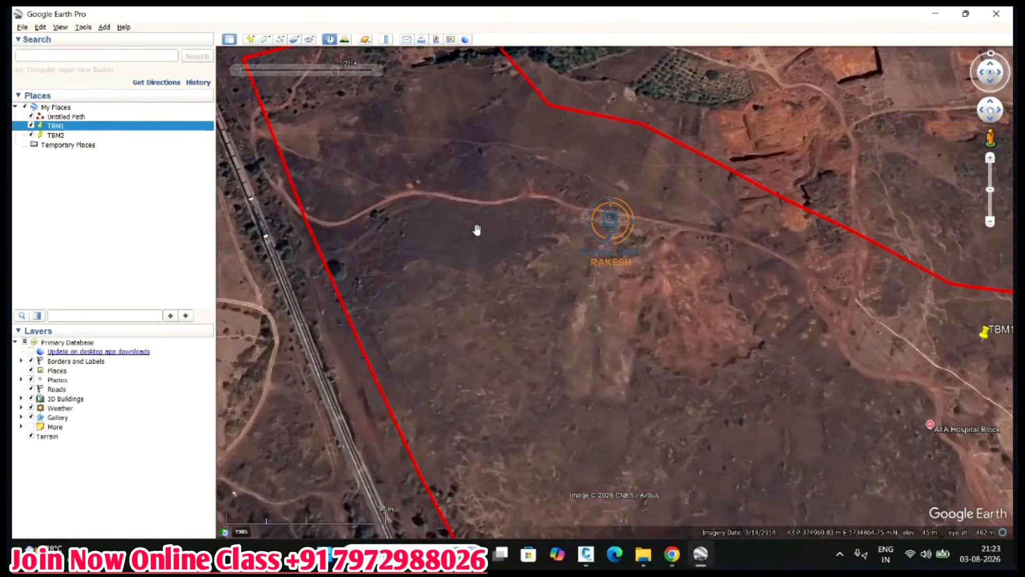
scroll(455, 200, "down", 2)
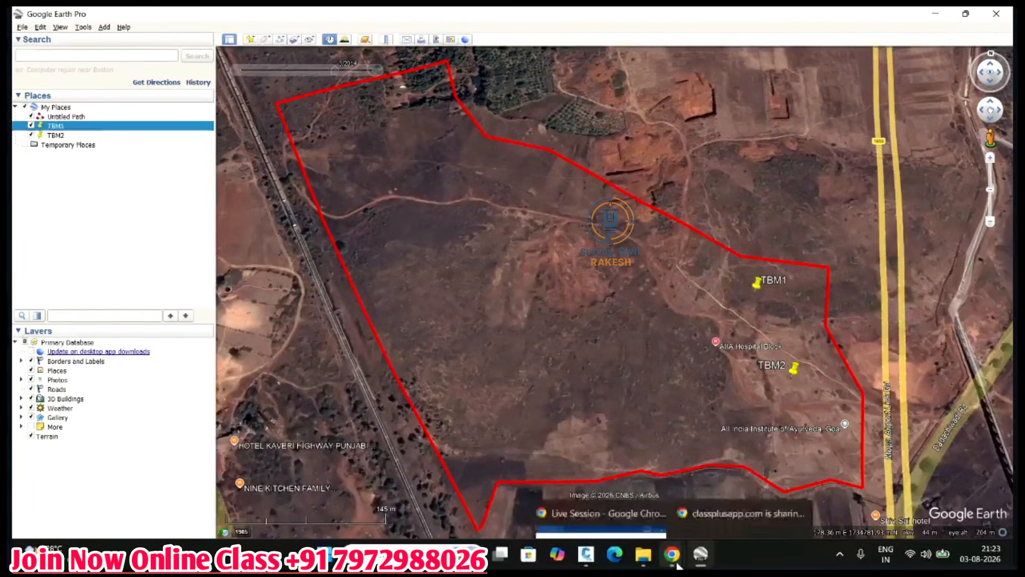
Switch to Drawing1.dwg in Civil 3D and thaw the Points-TXT and Points-NUM layers.
mouse_move(585, 565)
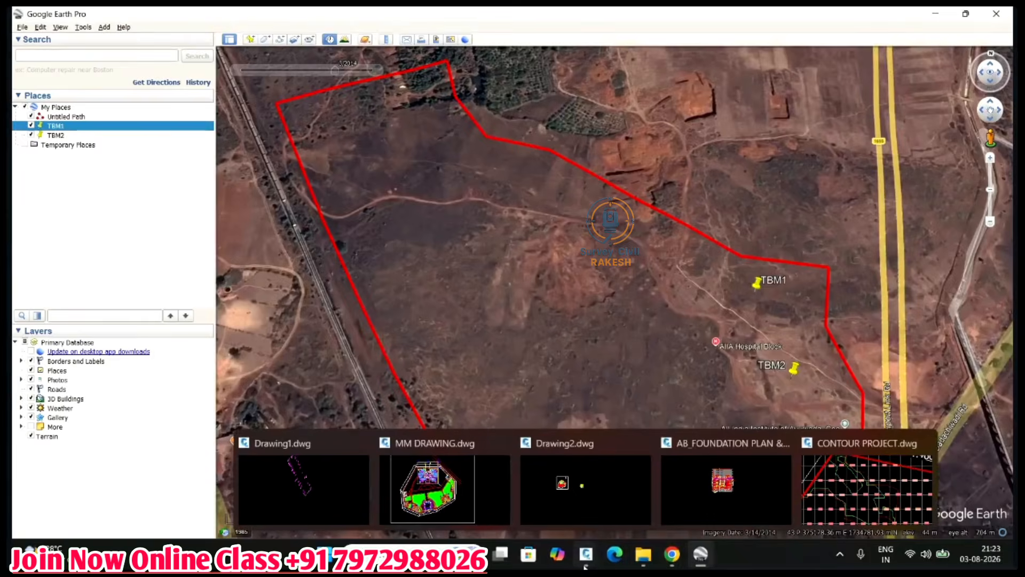
left_click(369, 488)
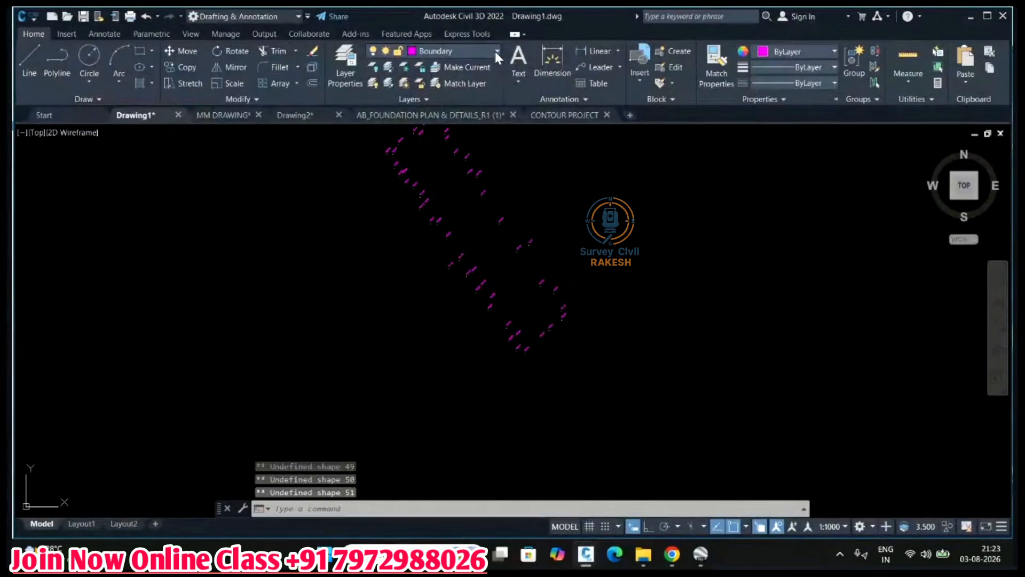
left_click(495, 50)
scroll(393, 322, "down", 20)
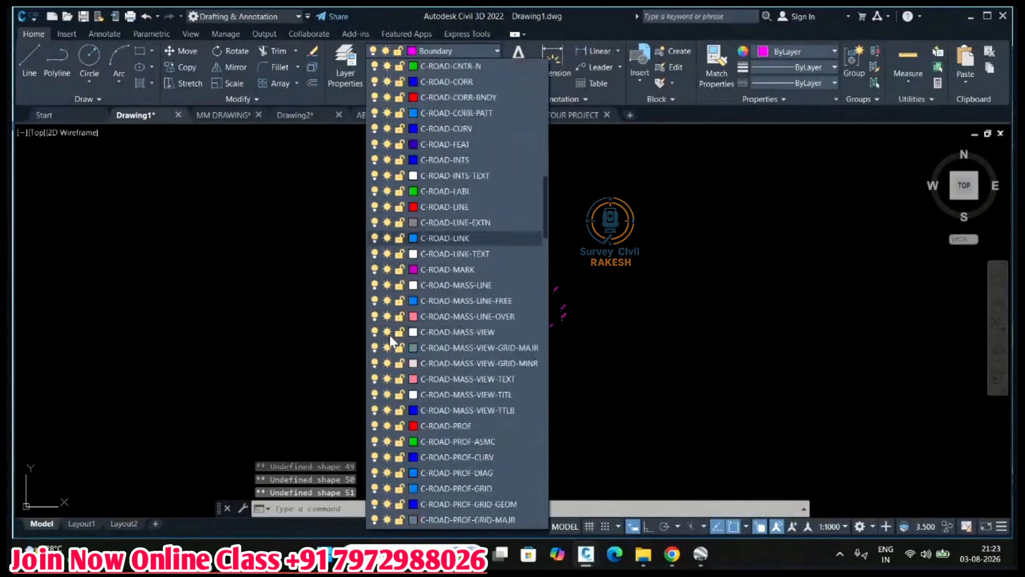
scroll(401, 395, "down", 20)
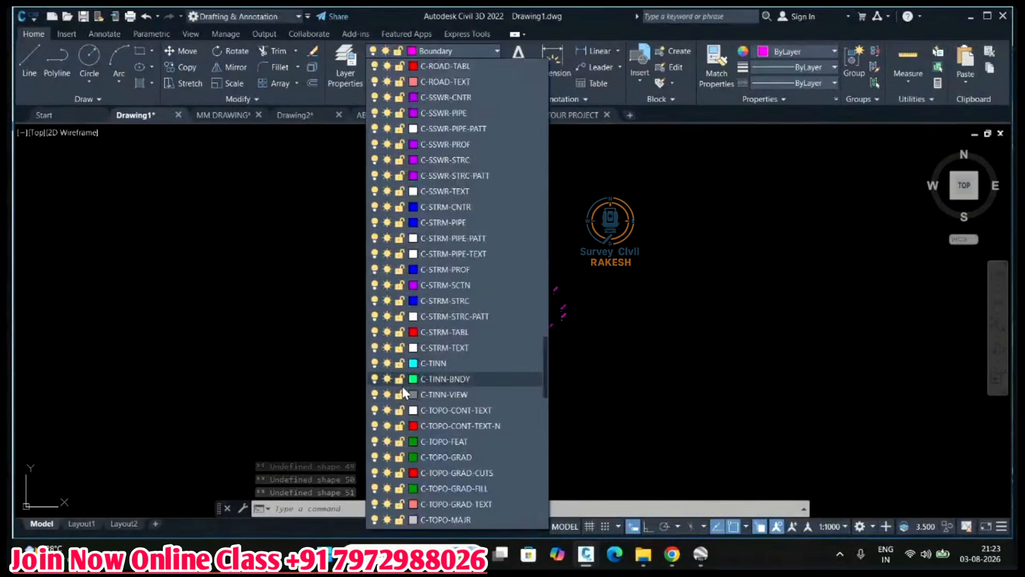
left_click(387, 253)
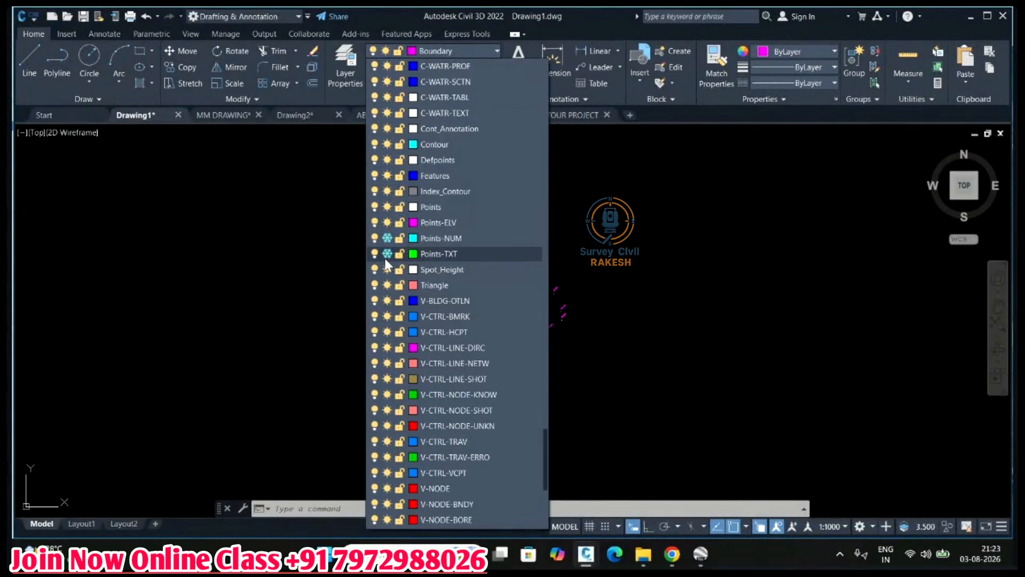
left_click(387, 238)
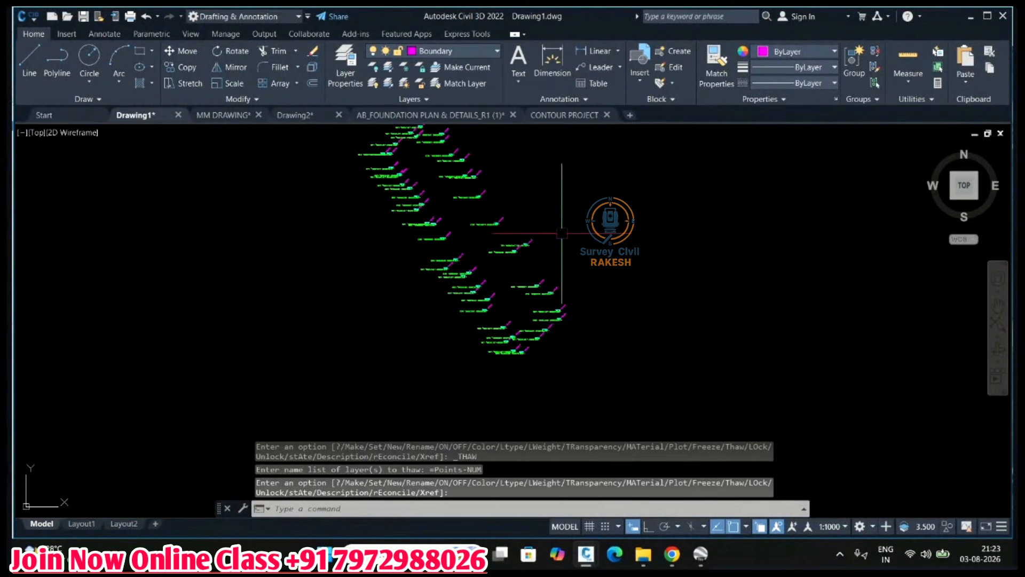
Examine the labelled survey points in Drawing1, from the individual point labels to the full point layout.
scroll(508, 274, "up", 5)
scroll(418, 335, "down", 5)
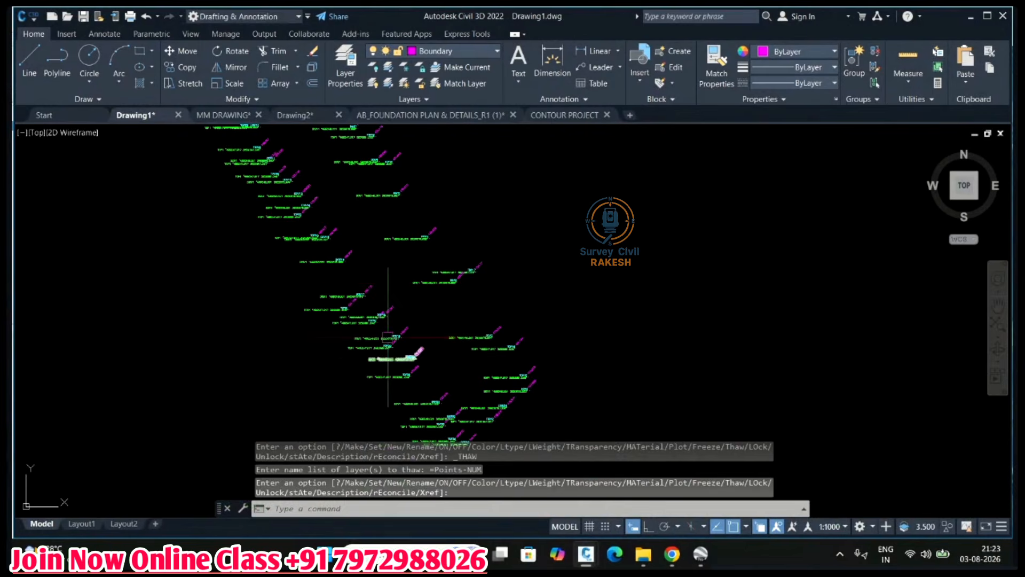
scroll(341, 291, "up", 3)
scroll(358, 237, "up", 2)
scroll(368, 225, "down", 7)
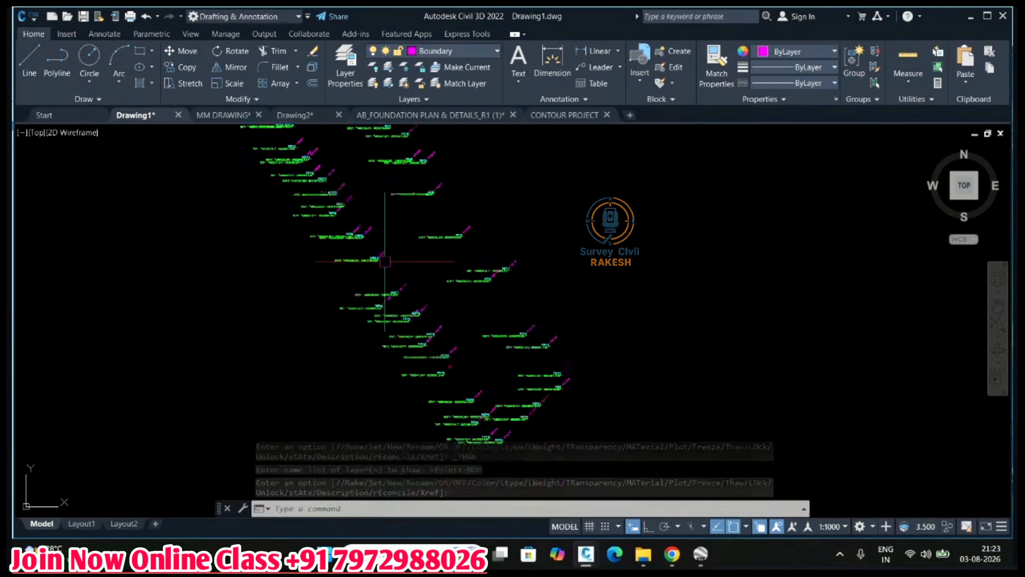
scroll(374, 233, "up", 4)
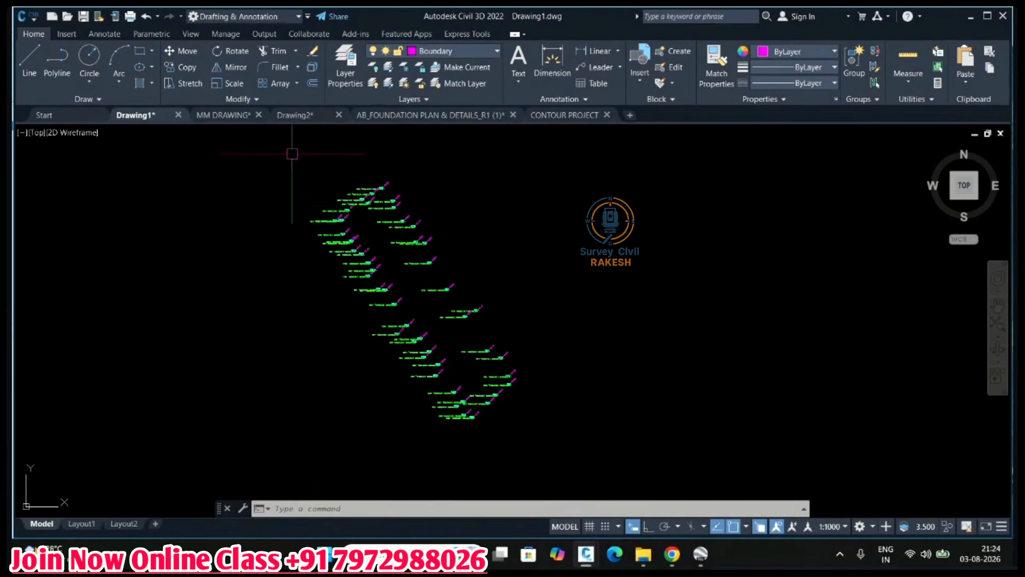
Open the CONTOUR PROJECT drawing and examine the gridded spot levels and the contours near the boundary's eastern side.
left_click(587, 115)
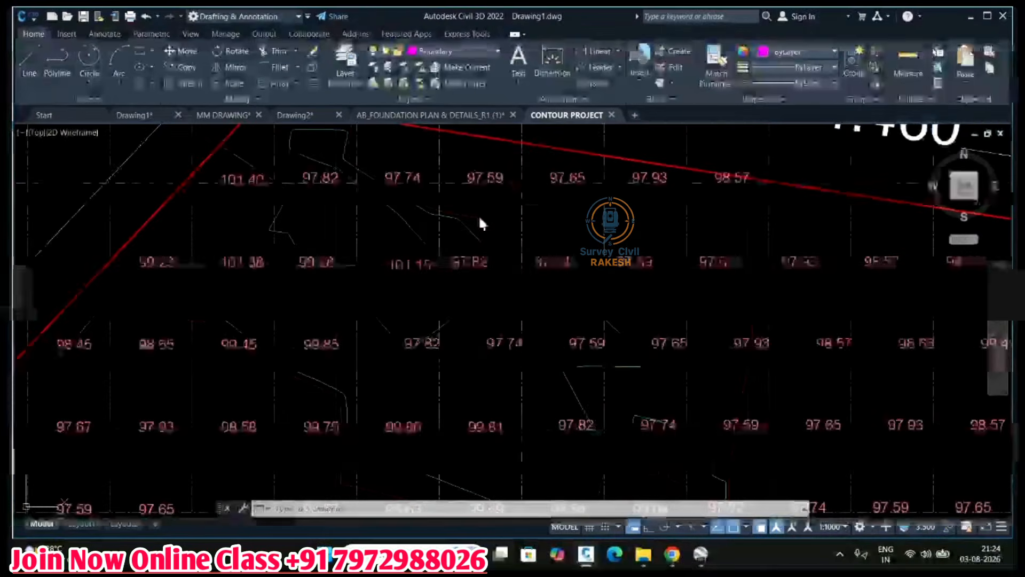
scroll(460, 233, "down", 7)
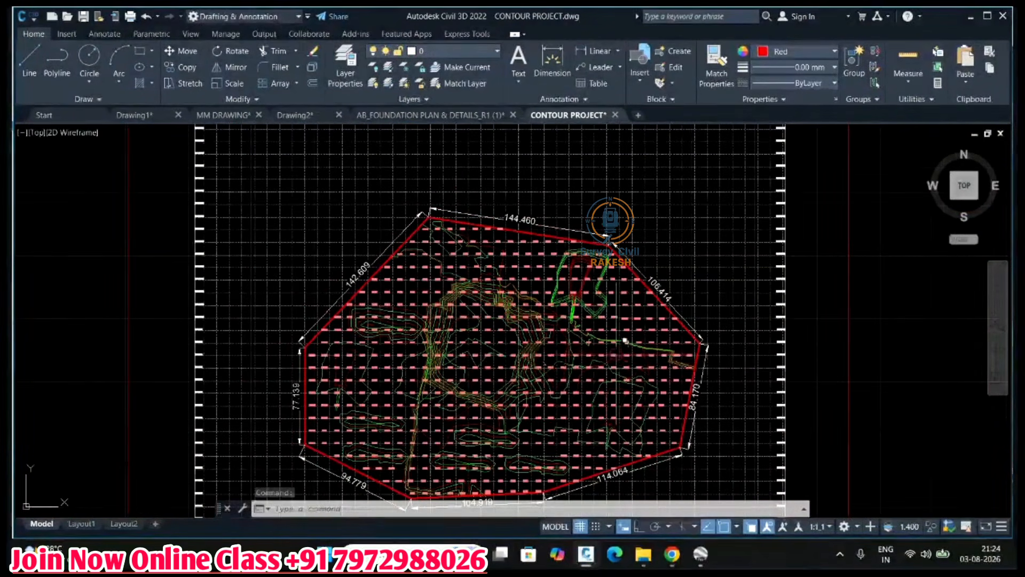
scroll(564, 342, "up", 8)
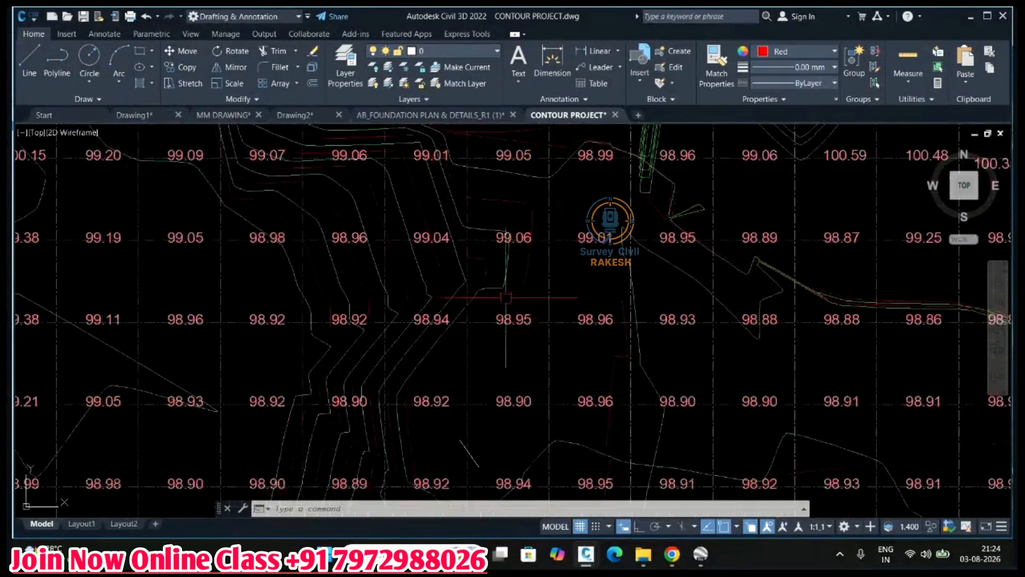
scroll(420, 353, "down", 10)
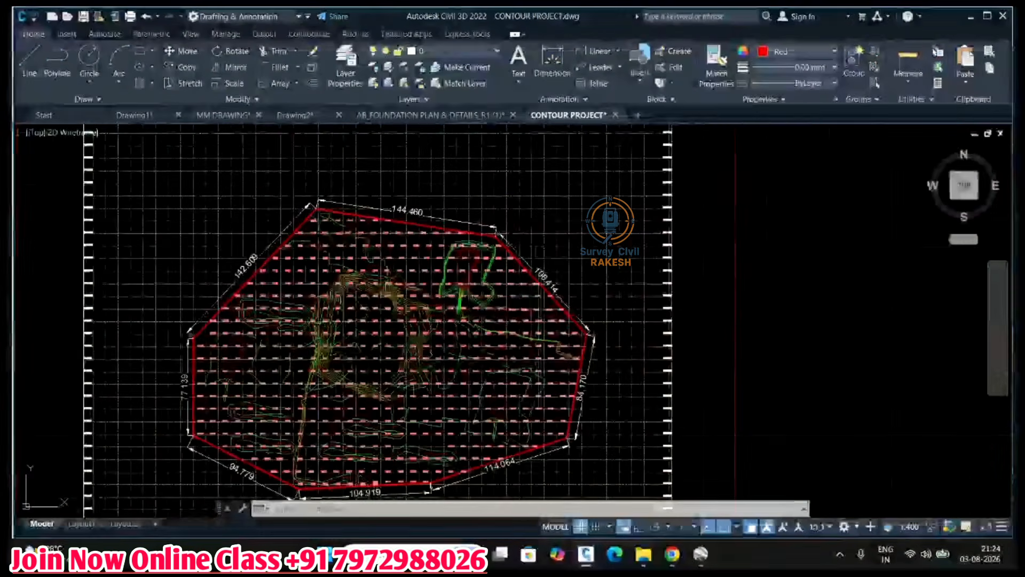
scroll(520, 376, "up", 5)
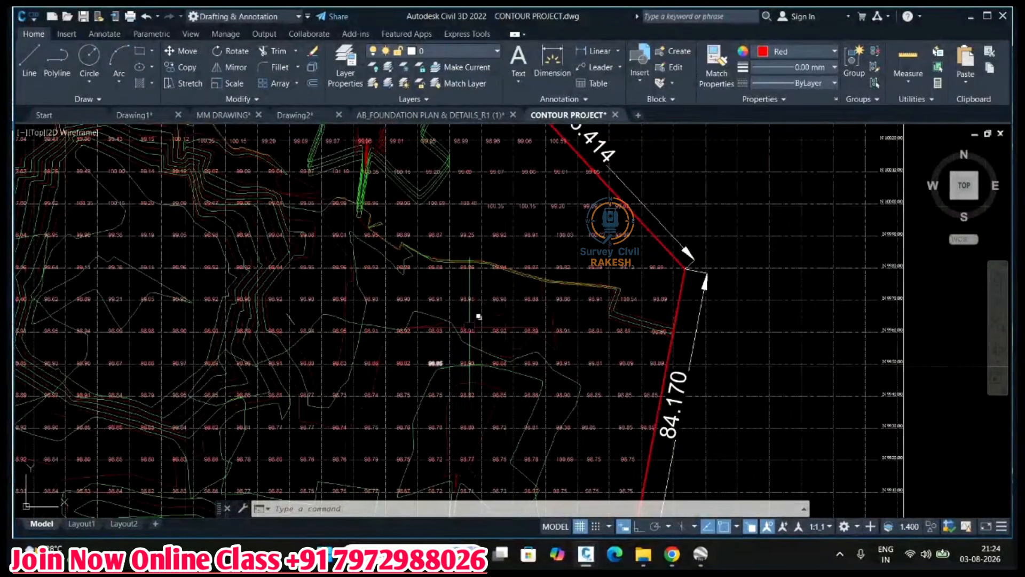
scroll(478, 309, "down", 5)
scroll(478, 310, "up", 8)
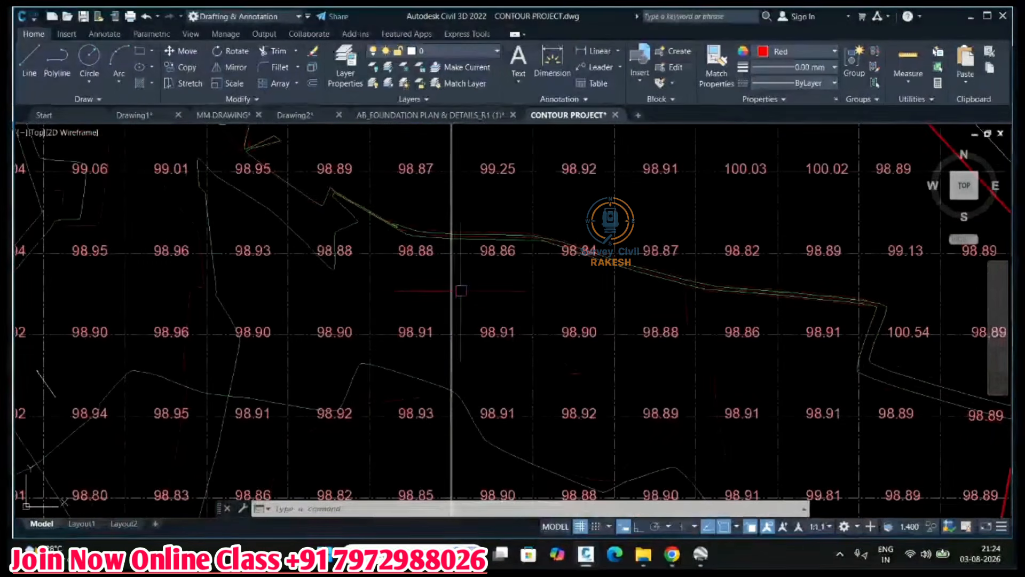
scroll(658, 238, "down", 4)
scroll(659, 237, "up", 8)
scroll(662, 283, "down", 10)
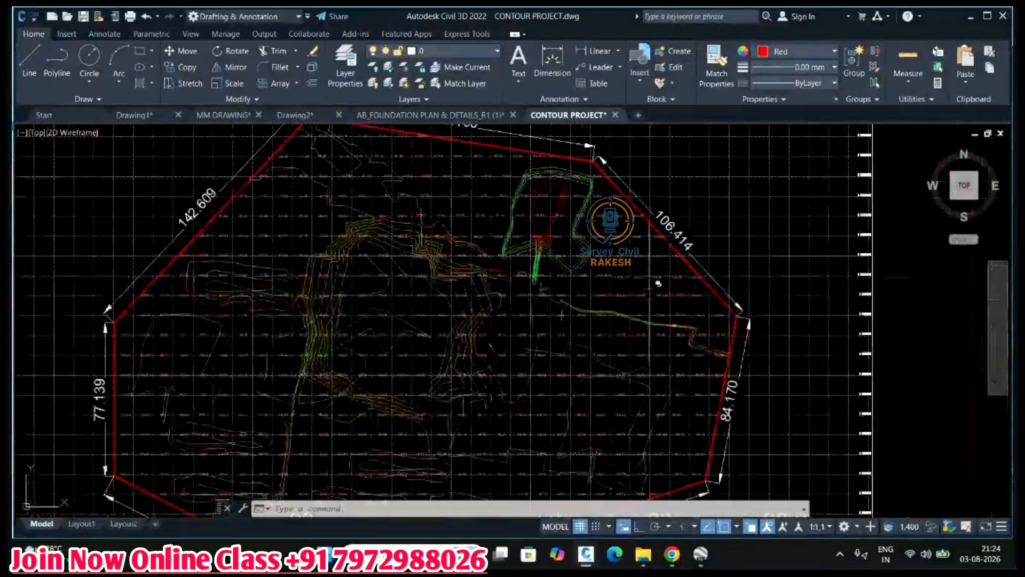
Examine the dense contours and levels in the northern central area, and the whole plot inside its coordinate grid.
scroll(515, 219, "up", 1)
scroll(394, 208, "up", 4)
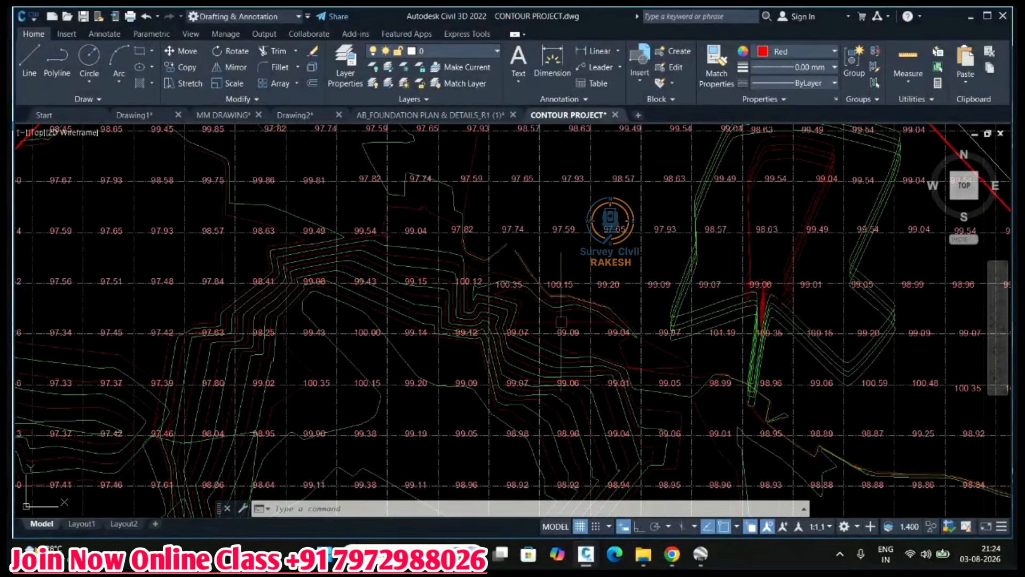
scroll(371, 224, "down", 6)
scroll(512, 246, "down", 5)
scroll(518, 246, "up", 3)
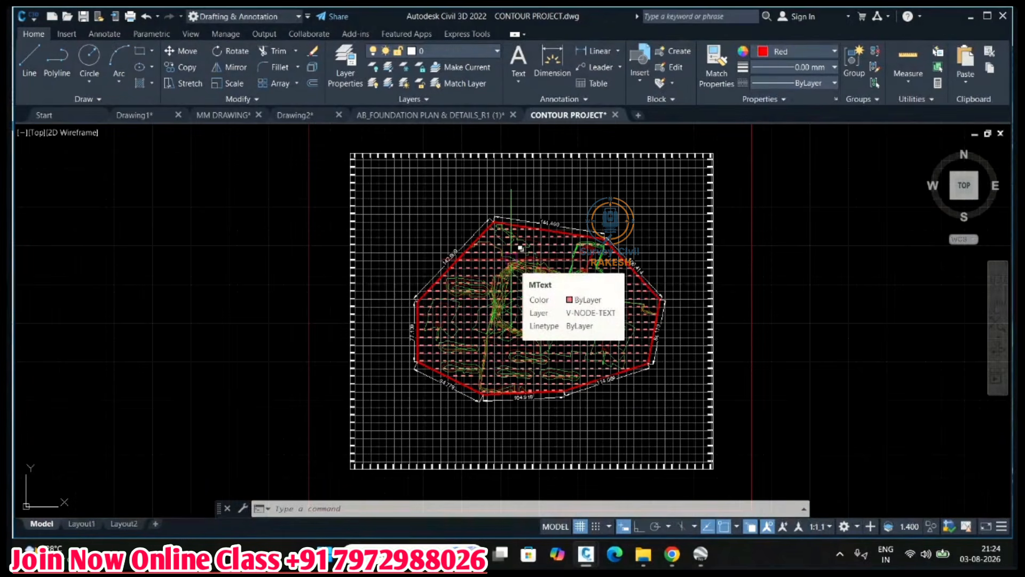
Compare the Google Earth Pro site imagery with the MM DRAWING, CONTOUR PROJECT and AB_FOUNDATION PLAN & DETAILS_R1 drawings in Civil 3D.
left_click(699, 554)
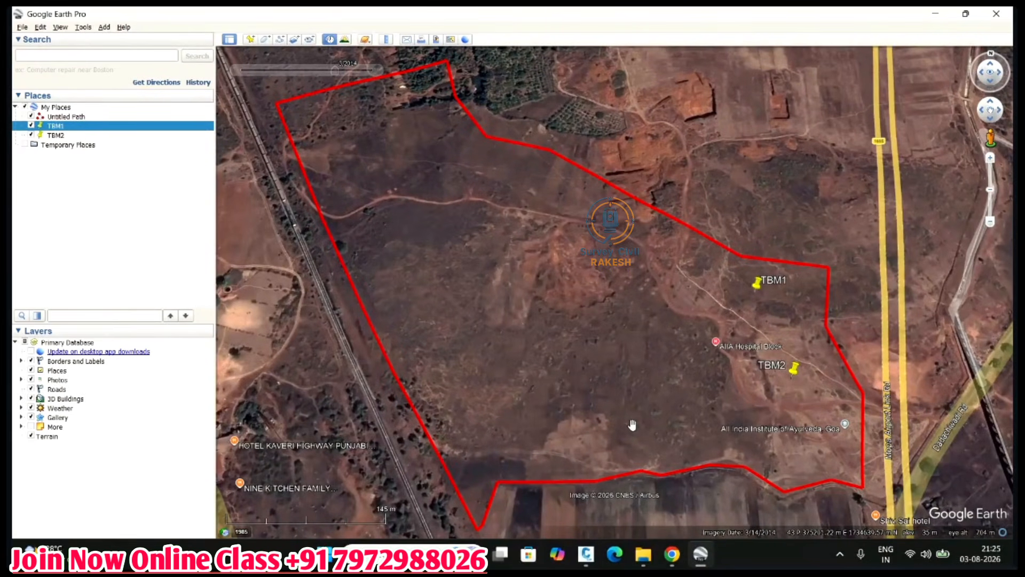
mouse_move(586, 555)
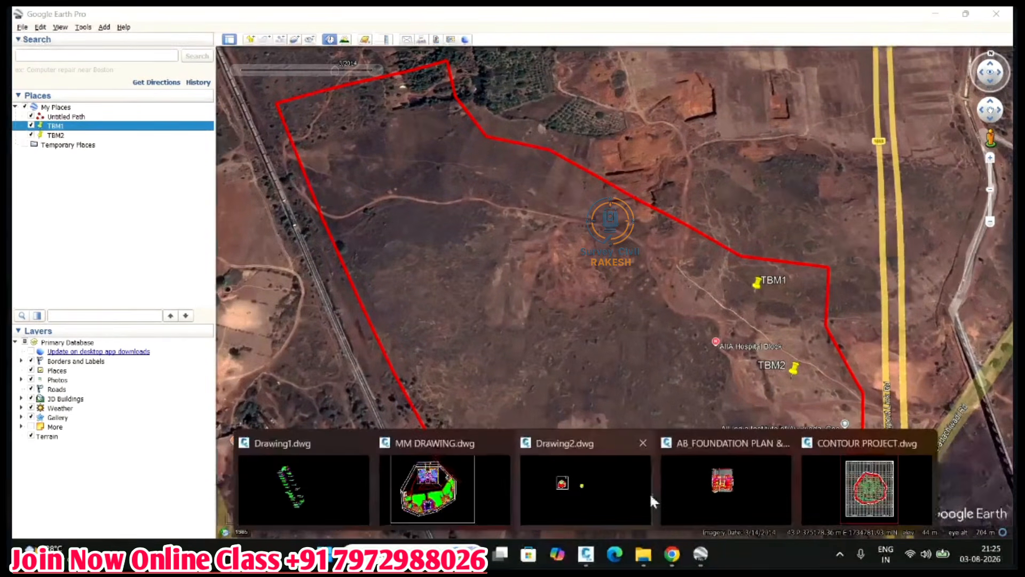
left_click(459, 488)
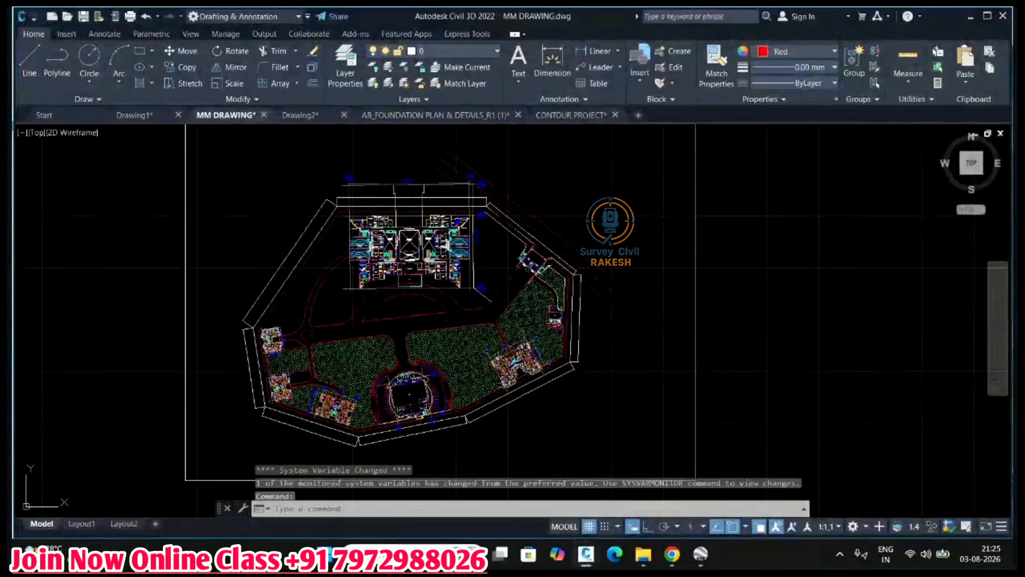
scroll(424, 229, "up", 4)
left_click(565, 116)
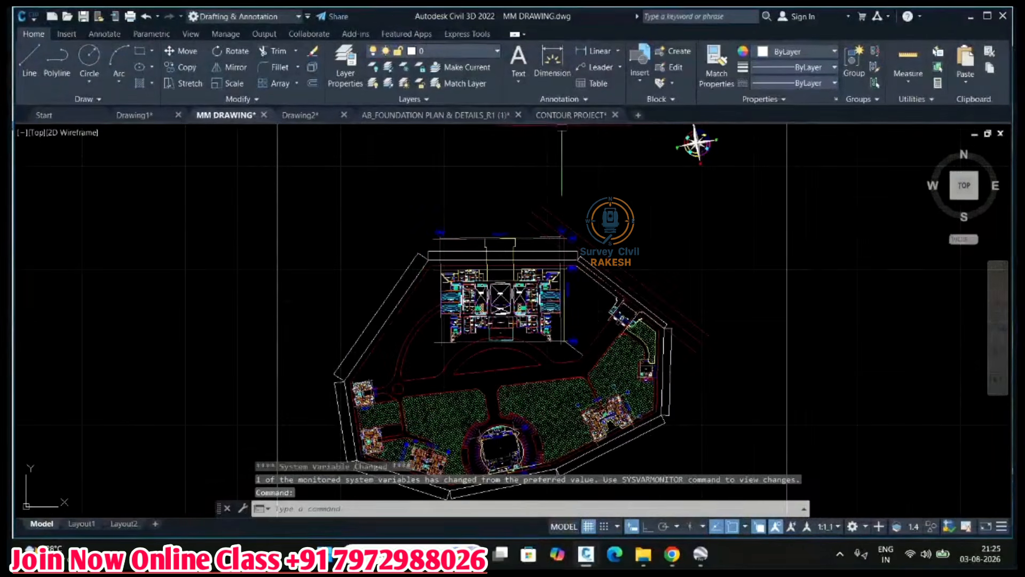
scroll(562, 223, "up", 4)
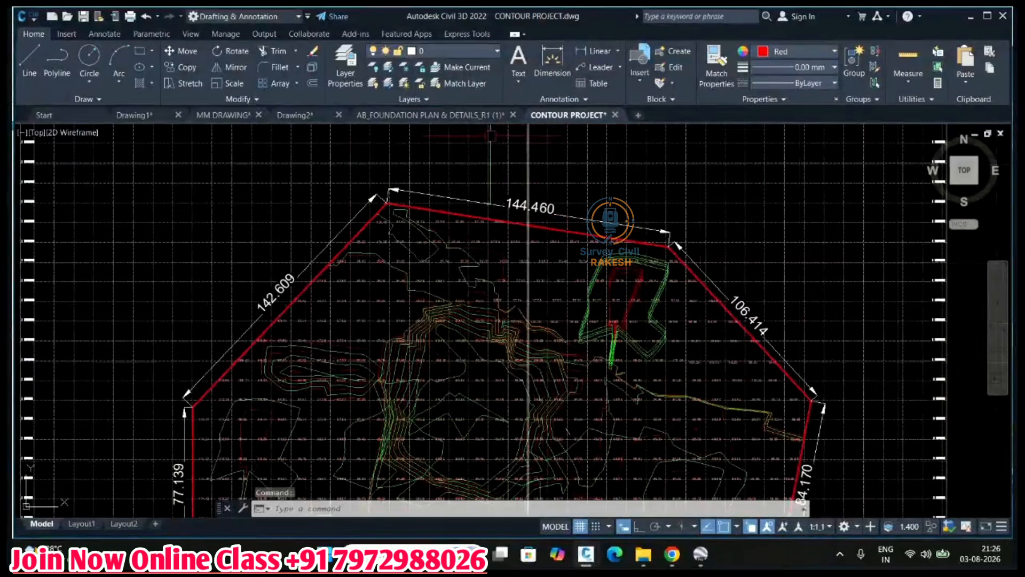
left_click(468, 116)
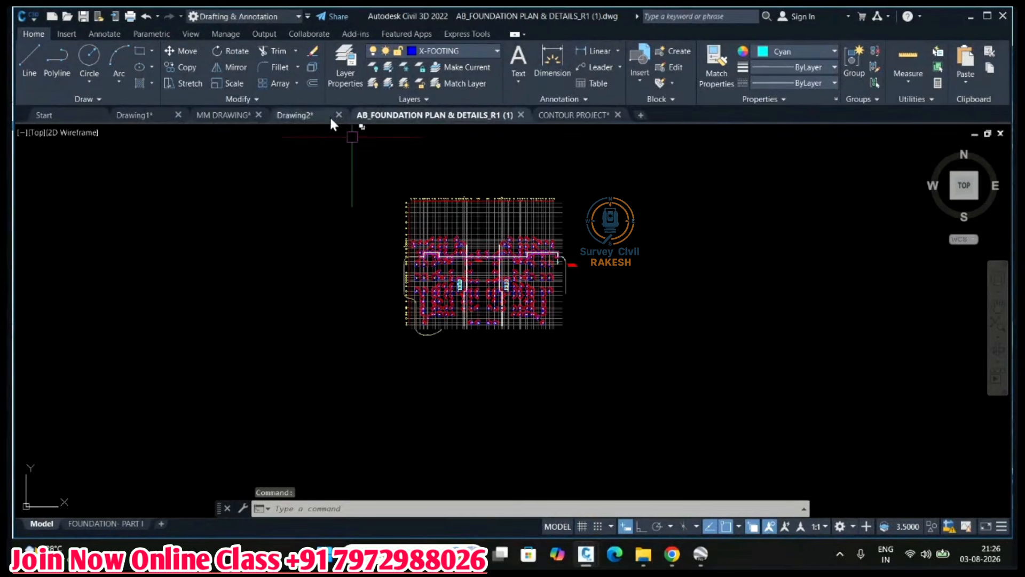
Return to MM DRAWING and examine the main building plan and its position in the overall site layout.
left_click(238, 116)
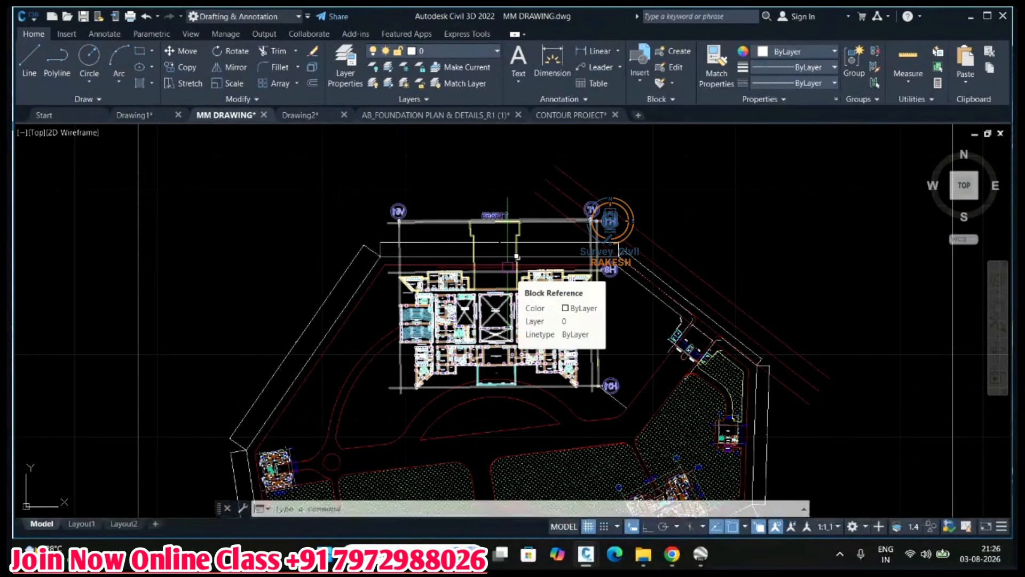
scroll(479, 256, "up", 6)
scroll(479, 256, "down", 5)
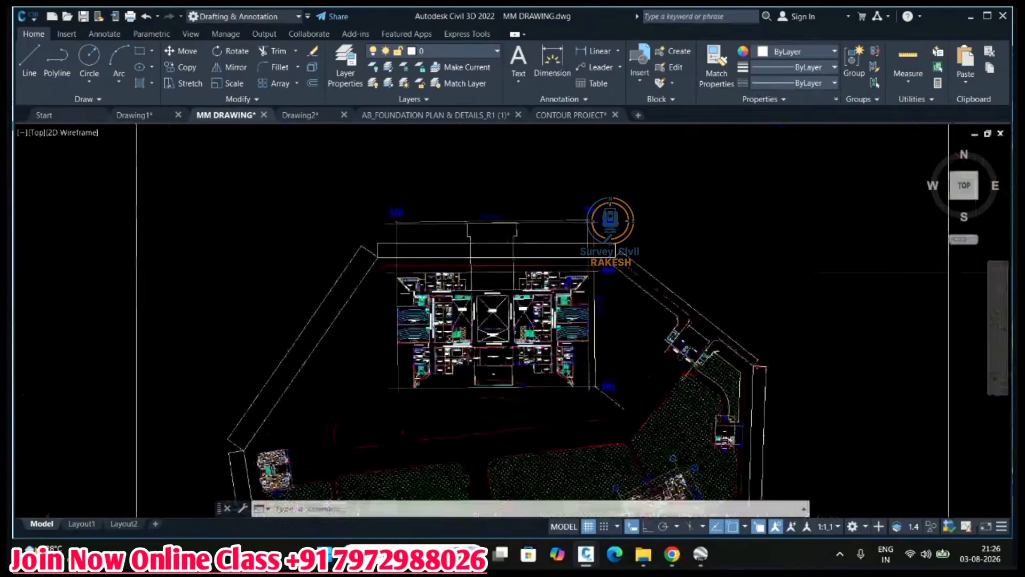
scroll(477, 260, "down", 2)
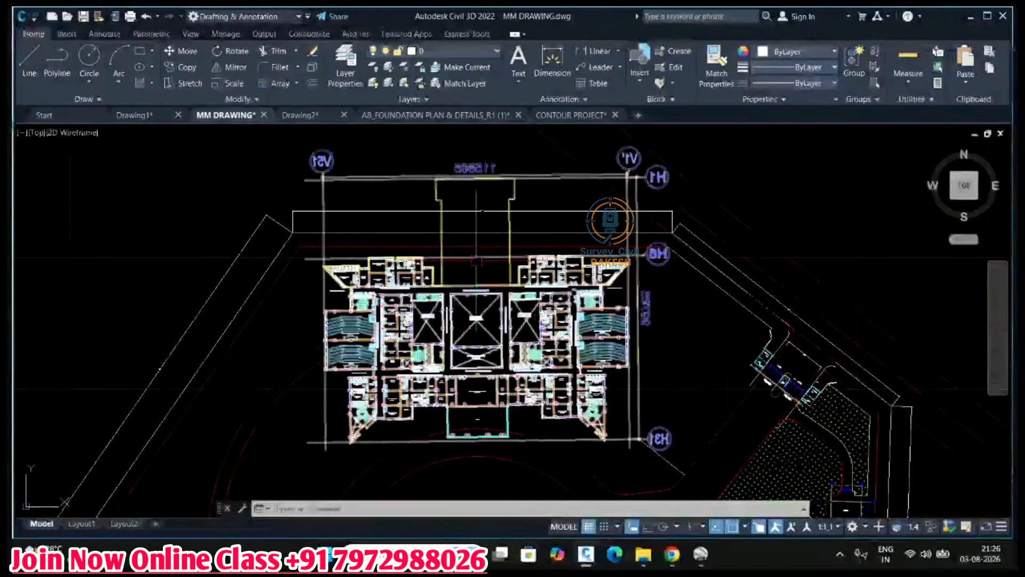
scroll(670, 133, "down", 4)
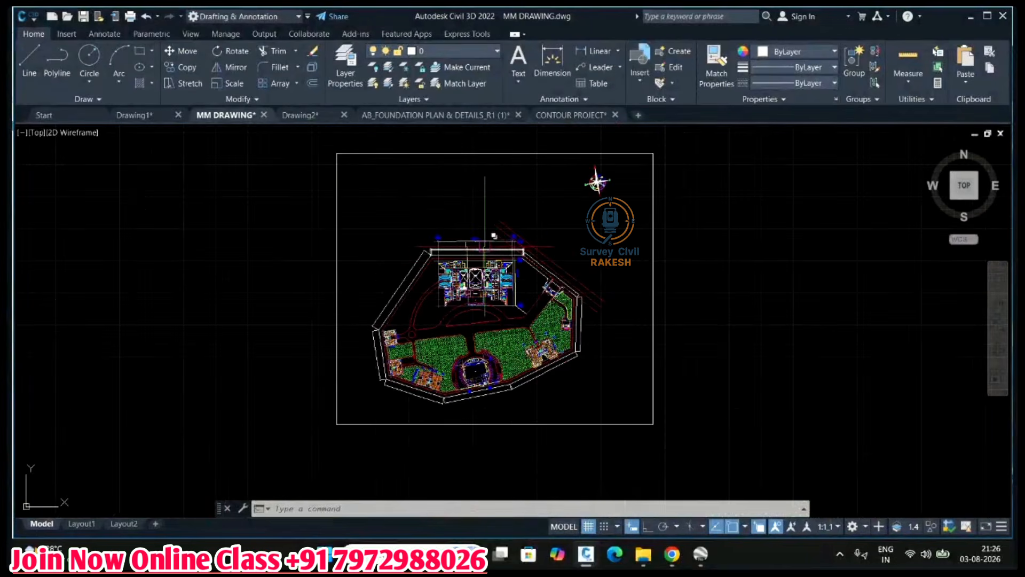
scroll(487, 236, "up", 2)
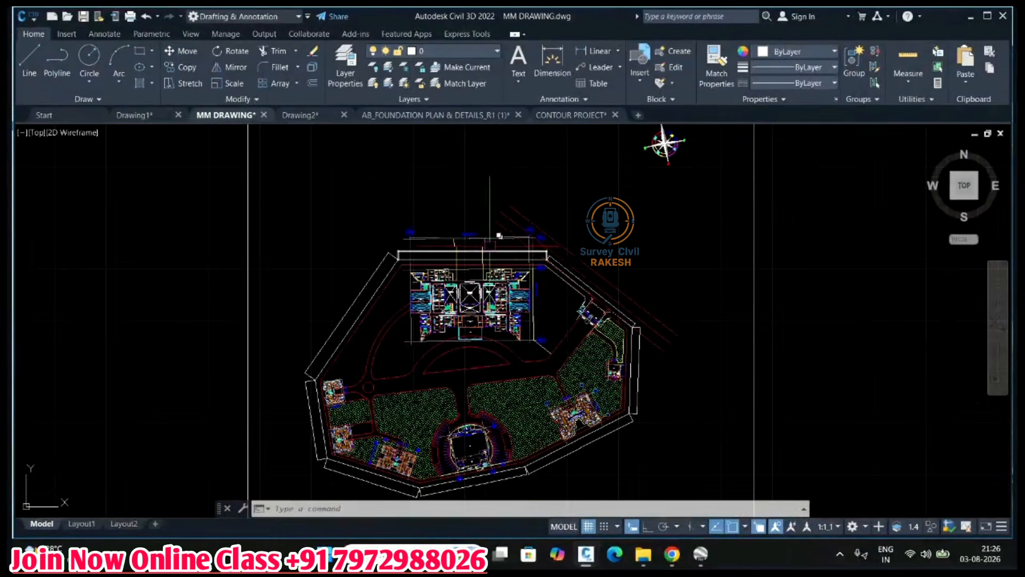
Switch to Google Earth Pro and set the historical imagery of the site and its surroundings to 2025.
left_click(701, 555)
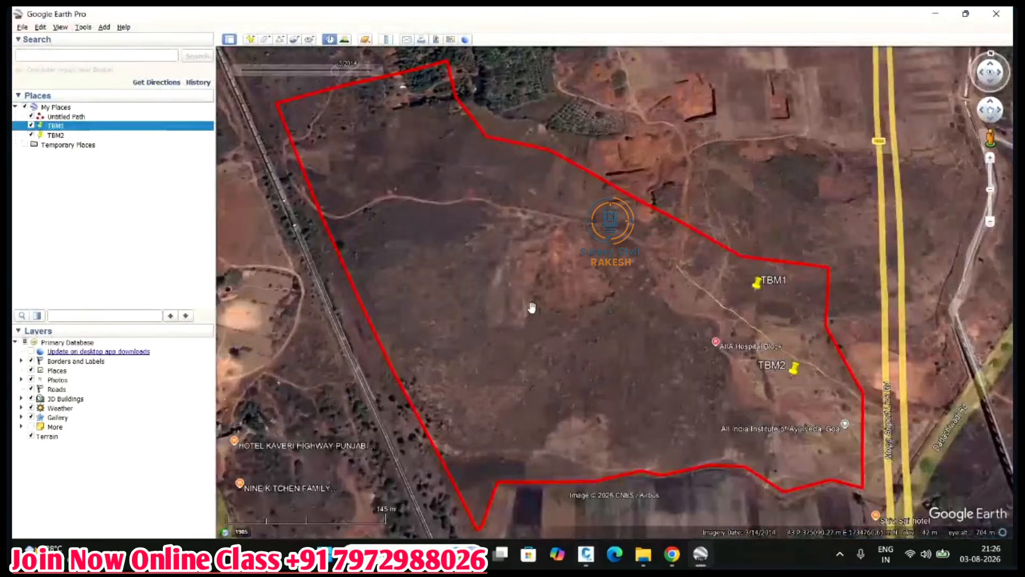
scroll(535, 300, "down", 2)
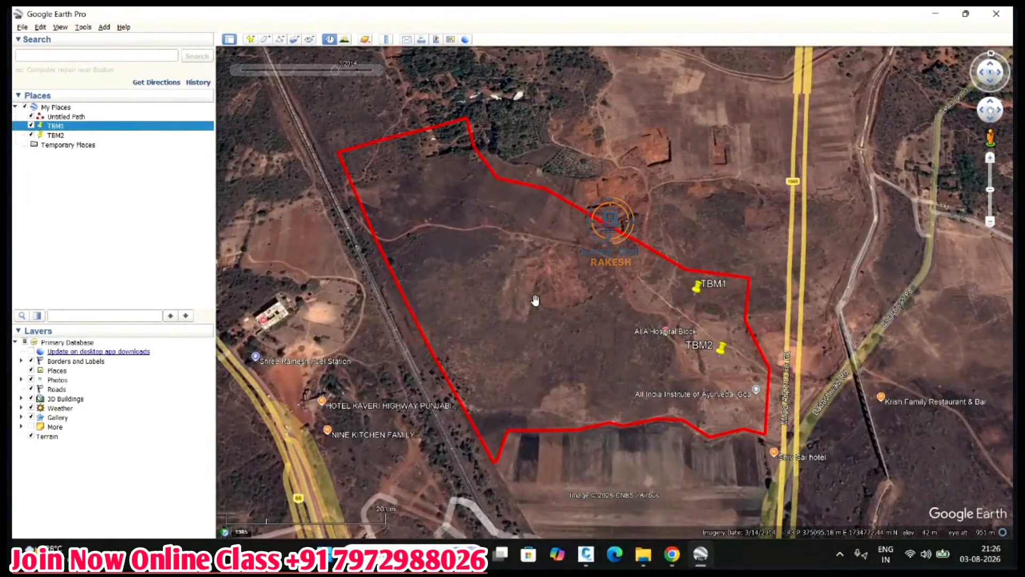
scroll(535, 300, "down", 3)
scroll(510, 283, "down", 2)
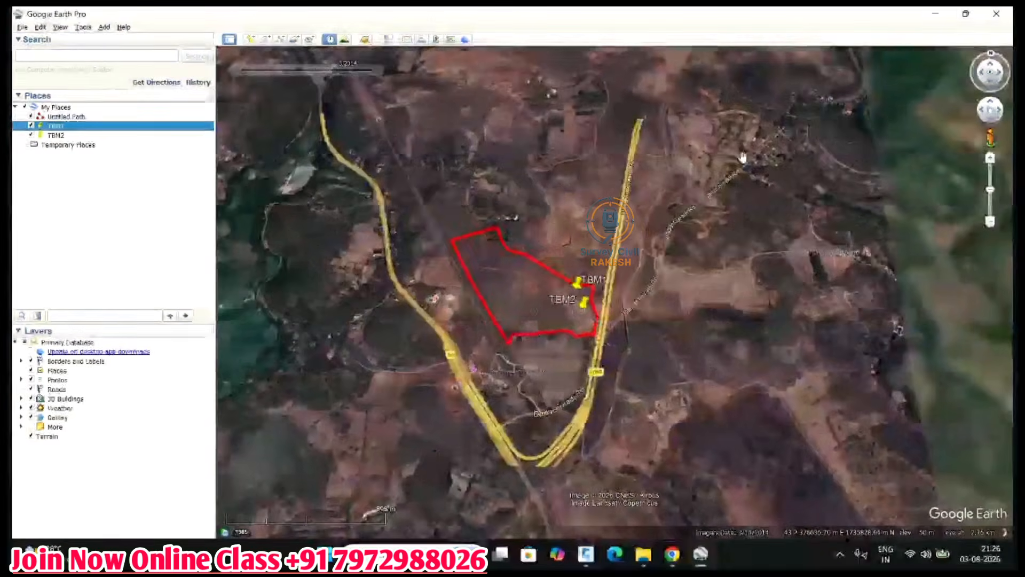
left_click_drag(336, 70, 370, 70)
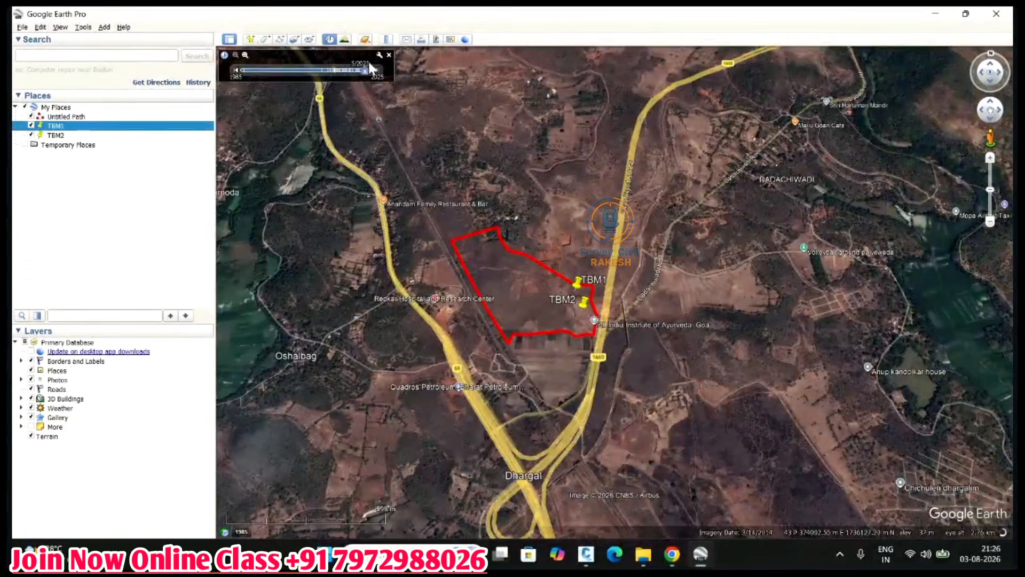
Examine the buildings, internal roads and lawns inside the site boundary, including the area around TBM1 and TBM2.
scroll(515, 297, "up", 2)
scroll(515, 297, "up", 3)
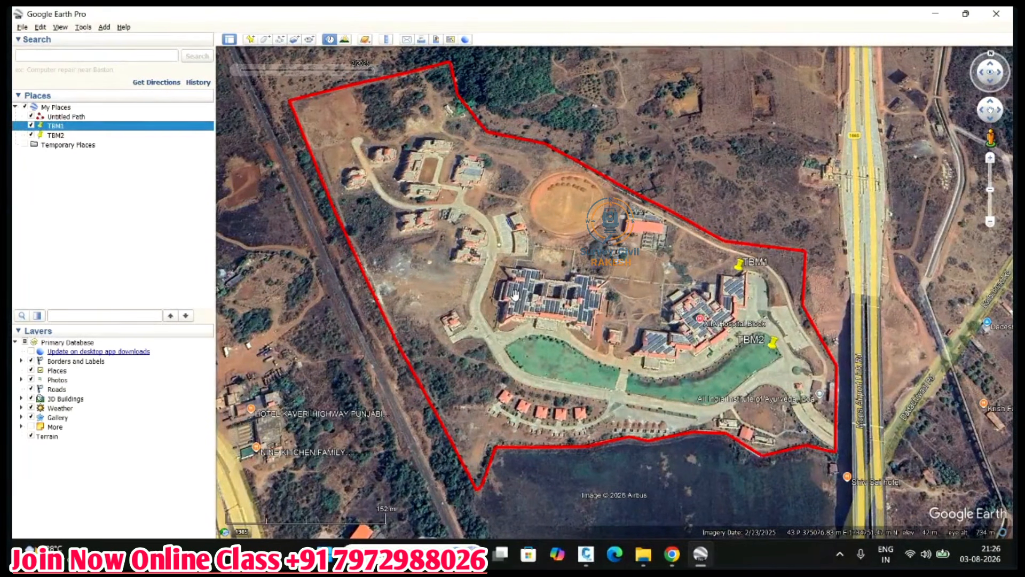
scroll(514, 294, "up", 3)
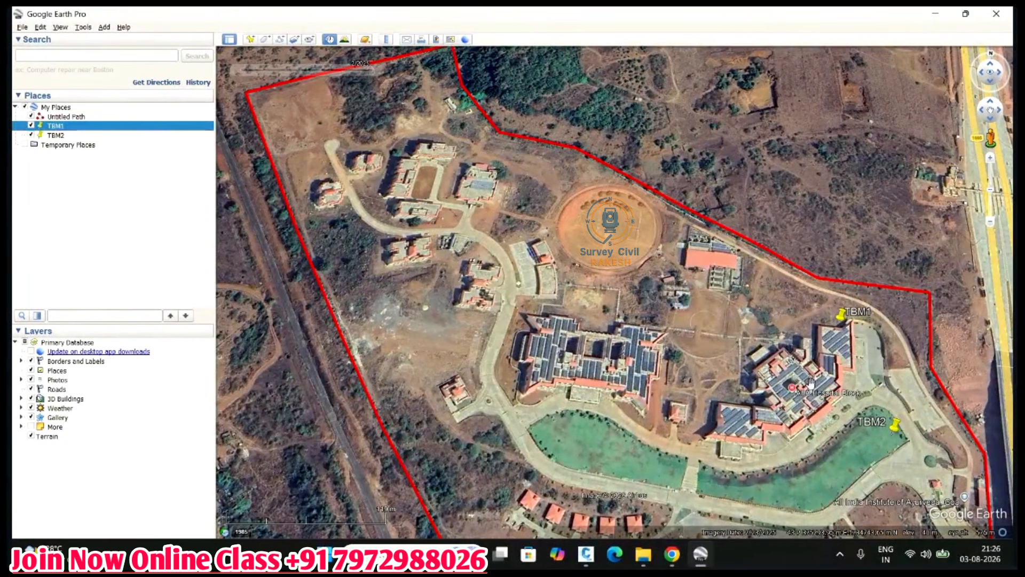
Examine the site inside the red boundary, from the north-west residential blocks and circular ground to the hospital block near TBM1 and TBM2.
scroll(902, 454, "up", 3)
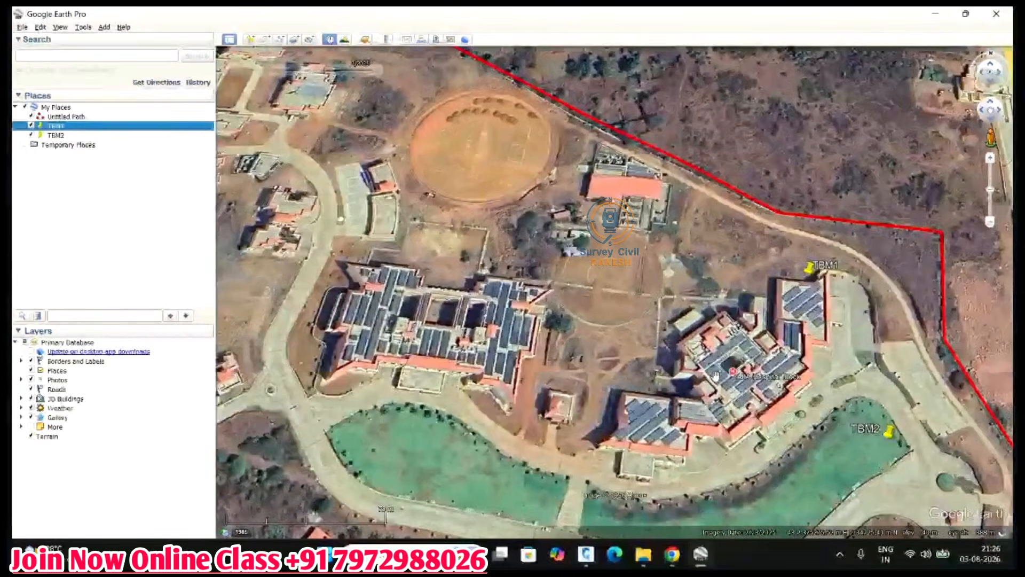
scroll(709, 369, "down", 3)
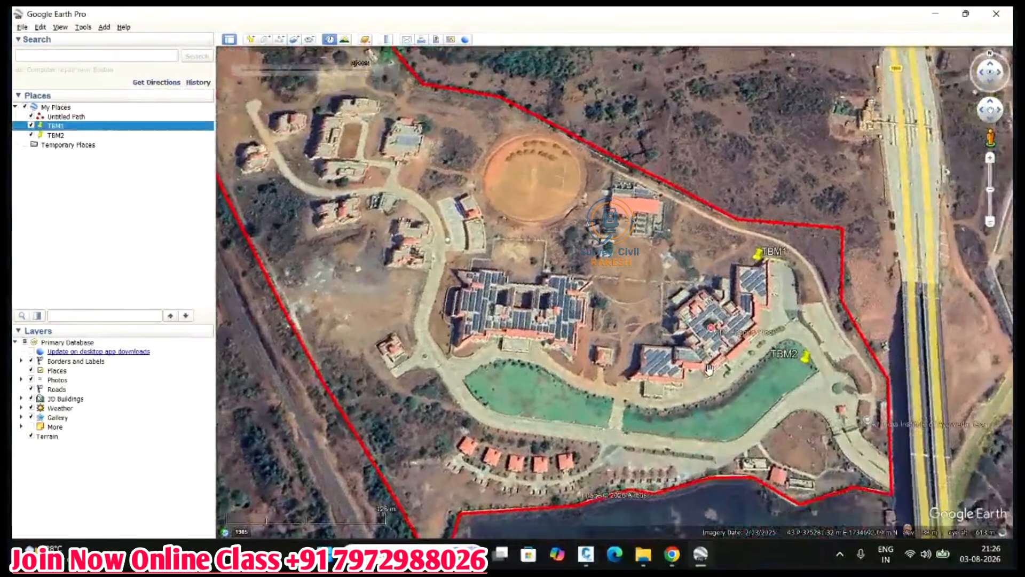
scroll(709, 368, "up", 2)
scroll(709, 368, "down", 1)
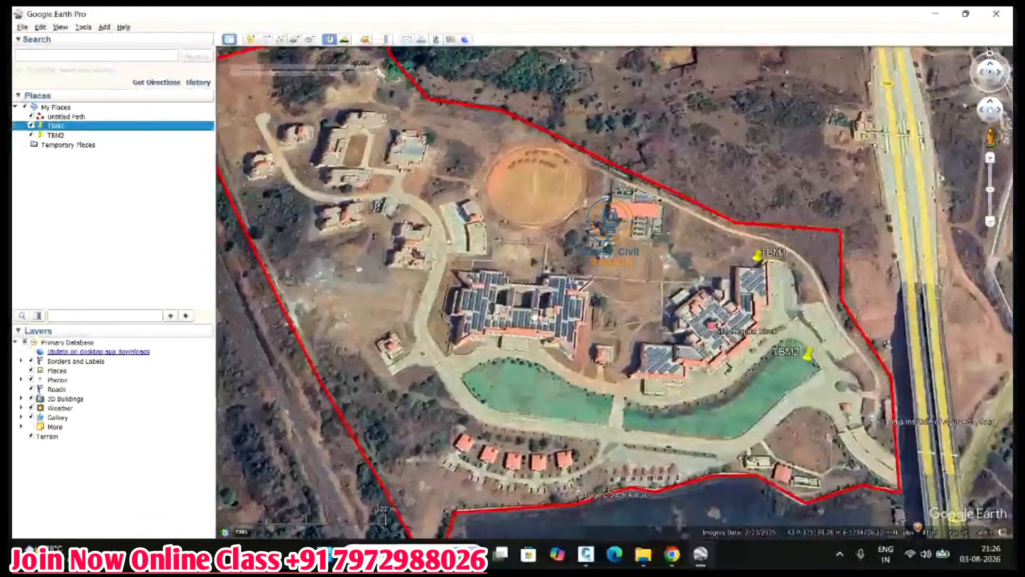
left_click_drag(709, 368, 811, 397)
left_click_drag(632, 196, 634, 219)
scroll(635, 218, "up", 1)
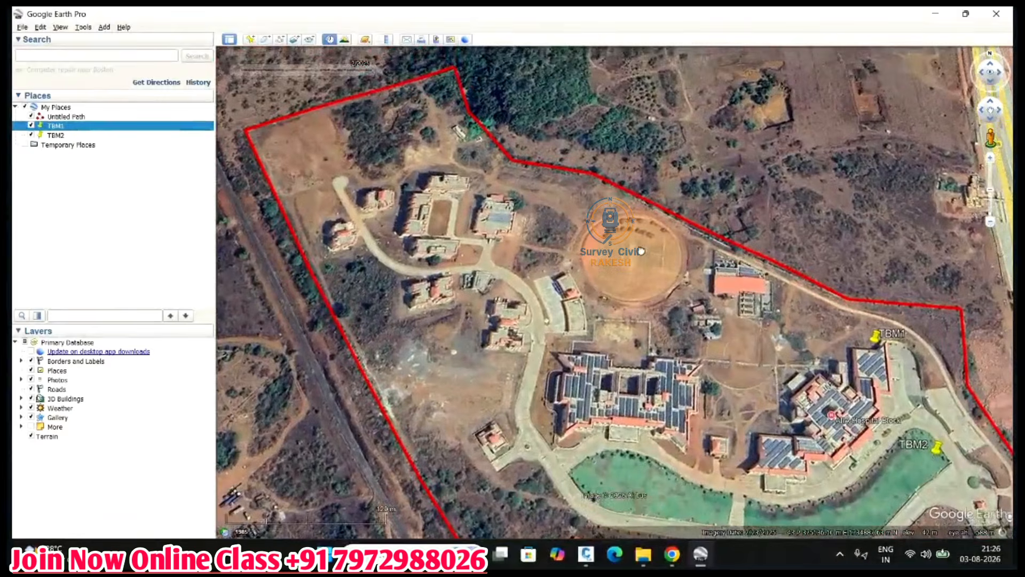
scroll(634, 218, "up", 1)
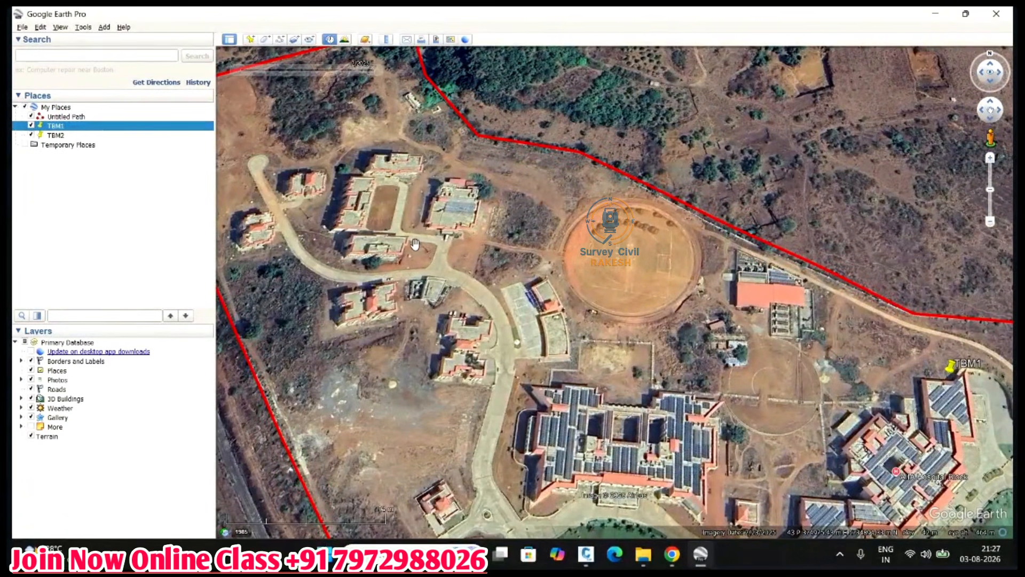
scroll(405, 221, "down", 3)
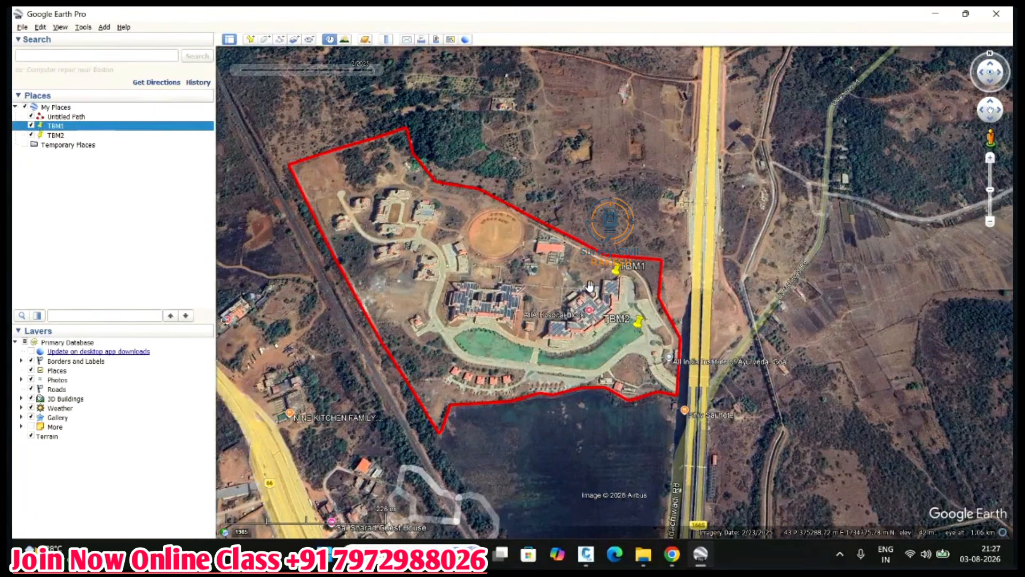
scroll(589, 285, "up", 4)
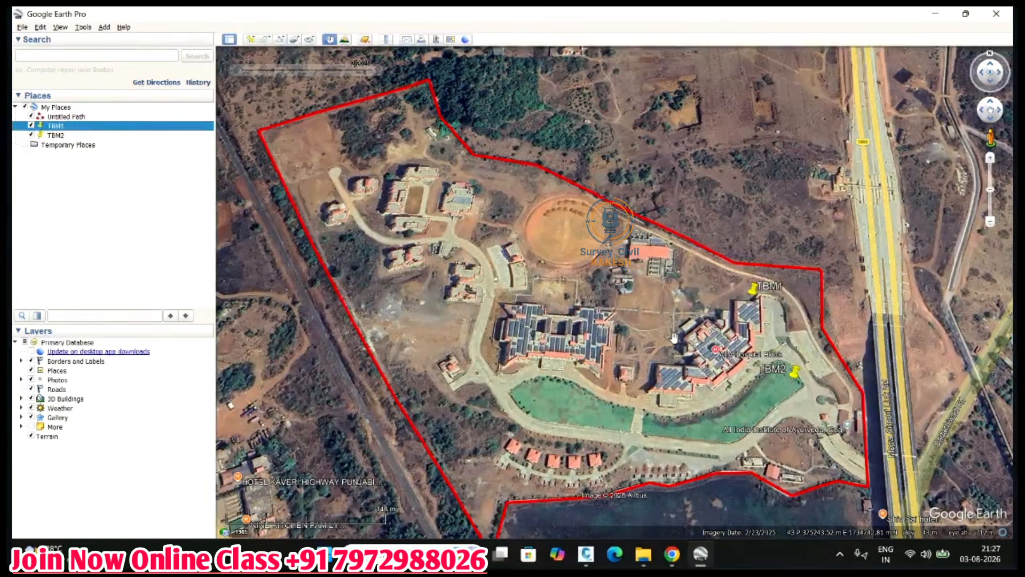
scroll(673, 337, "up", 2)
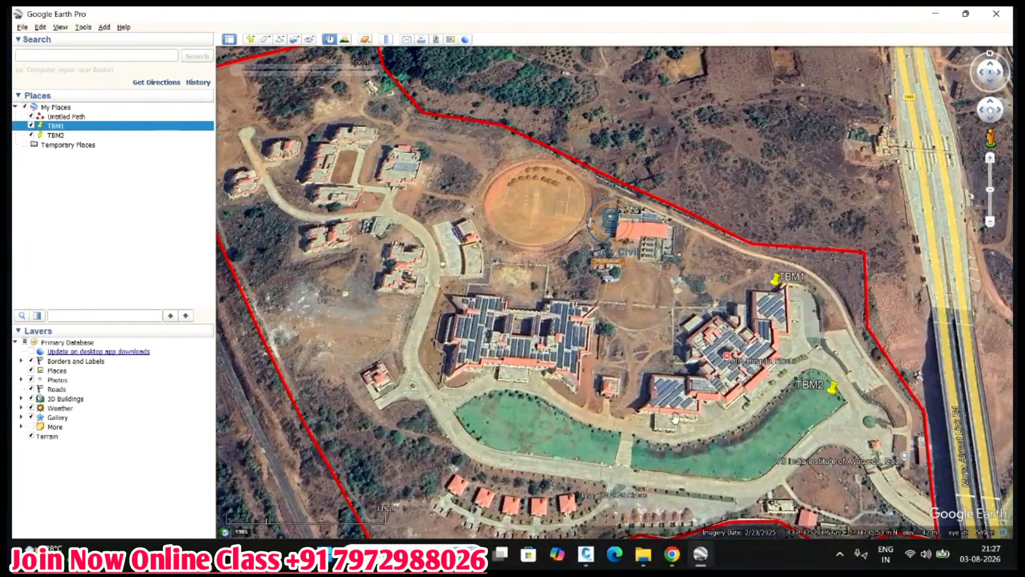
Switch to MM DRAWING in Civil 3D and examine the main building's floor plan and the smaller buildings in the site layout.
mouse_move(586, 555)
left_click(463, 486)
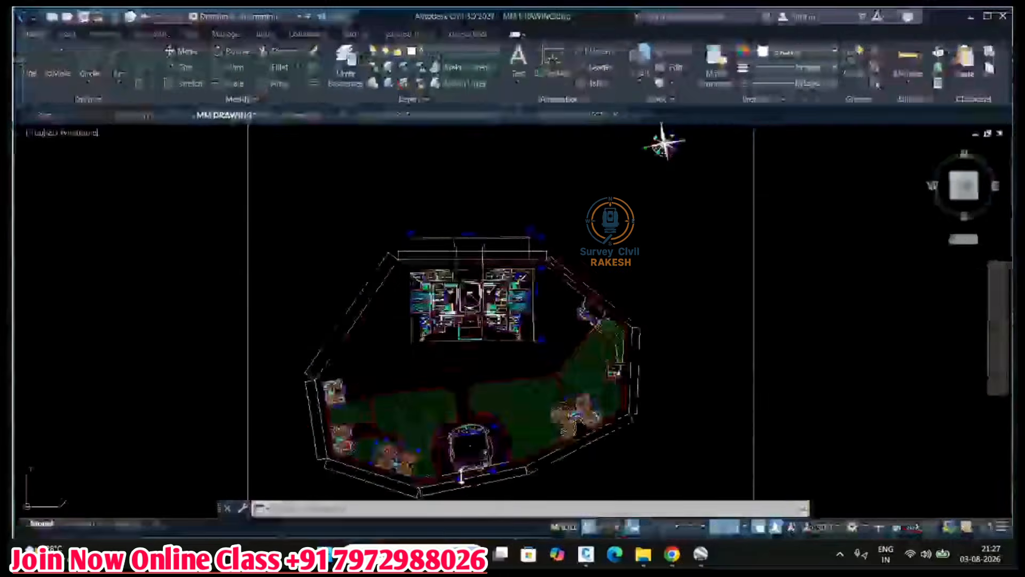
scroll(534, 187, "up", 6)
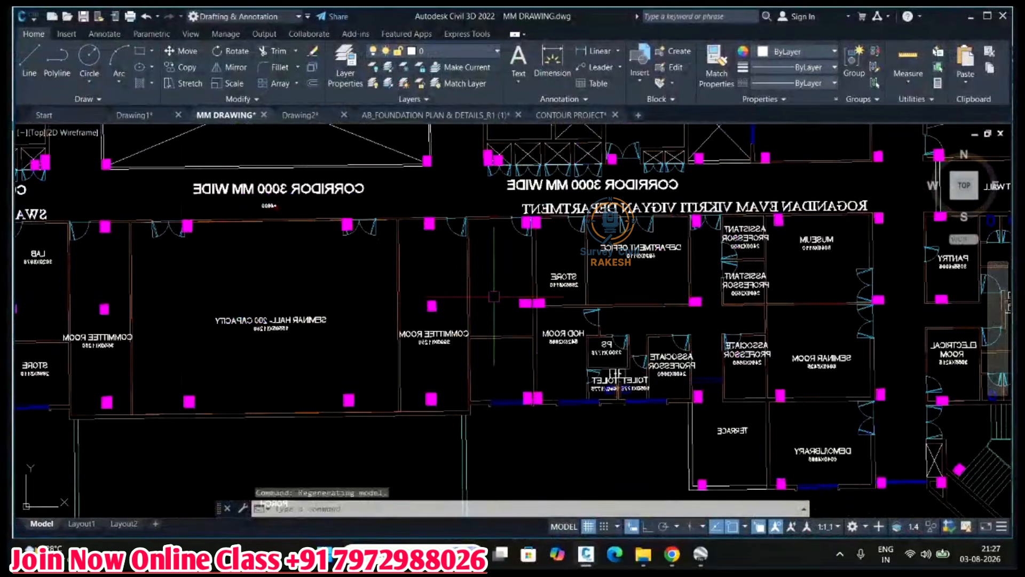
scroll(500, 297, "down", 12)
scroll(544, 258, "down", 2)
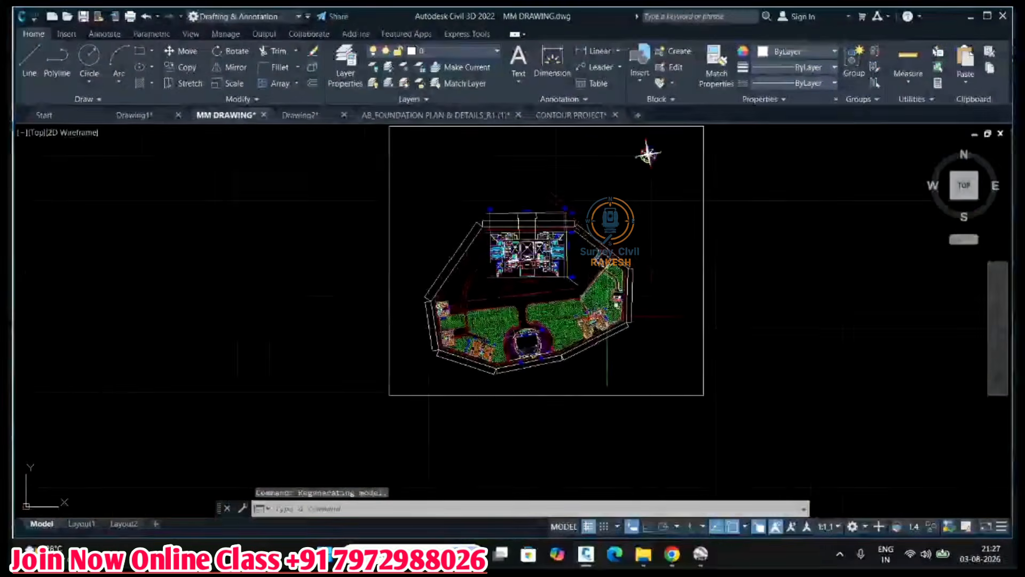
scroll(597, 316, "up", 10)
scroll(590, 323, "down", 6)
scroll(433, 349, "up", 4)
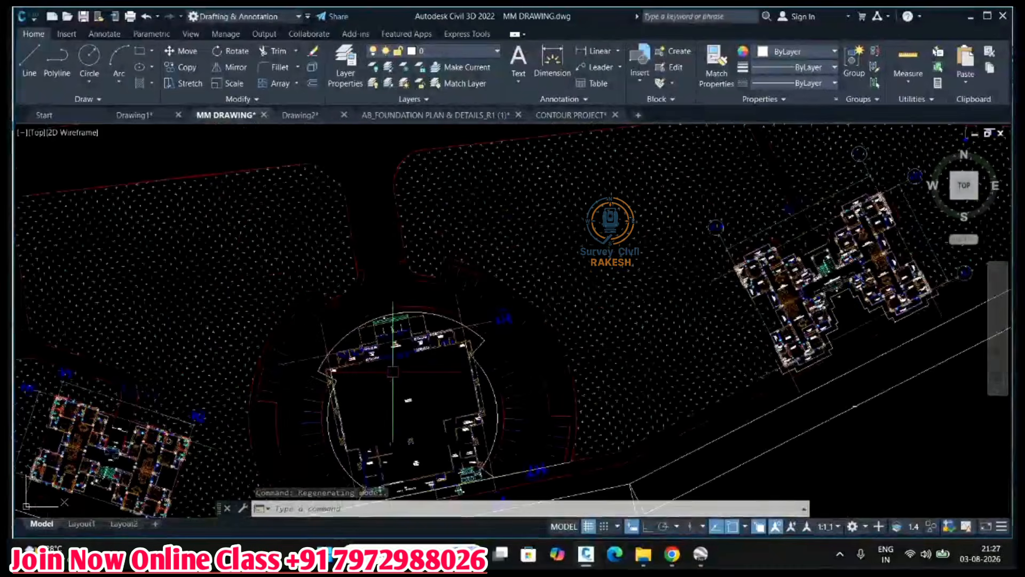
scroll(422, 283, "down", 6)
scroll(411, 221, "up", 10)
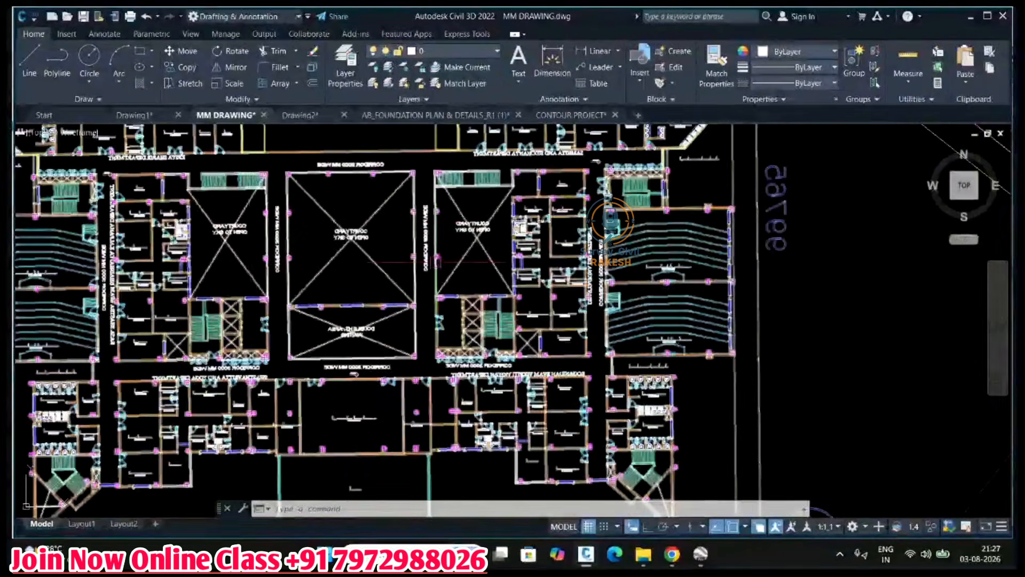
Switch to Google Earth Pro and examine the main building with its courtyards and solar-panelled roof.
left_click(701, 555)
scroll(564, 336, "up", 4)
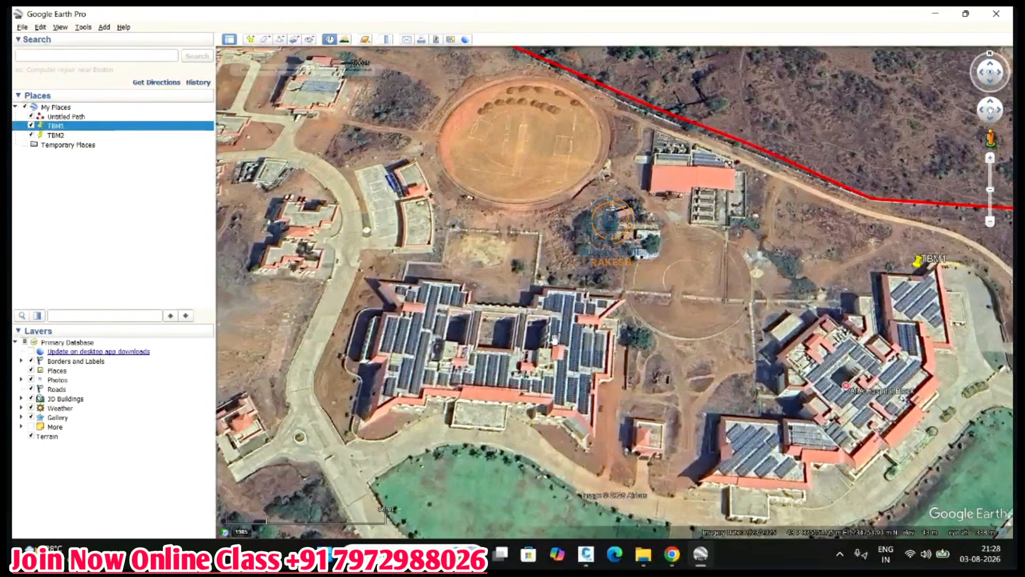
scroll(550, 337, "down", 1)
scroll(550, 338, "down", 1)
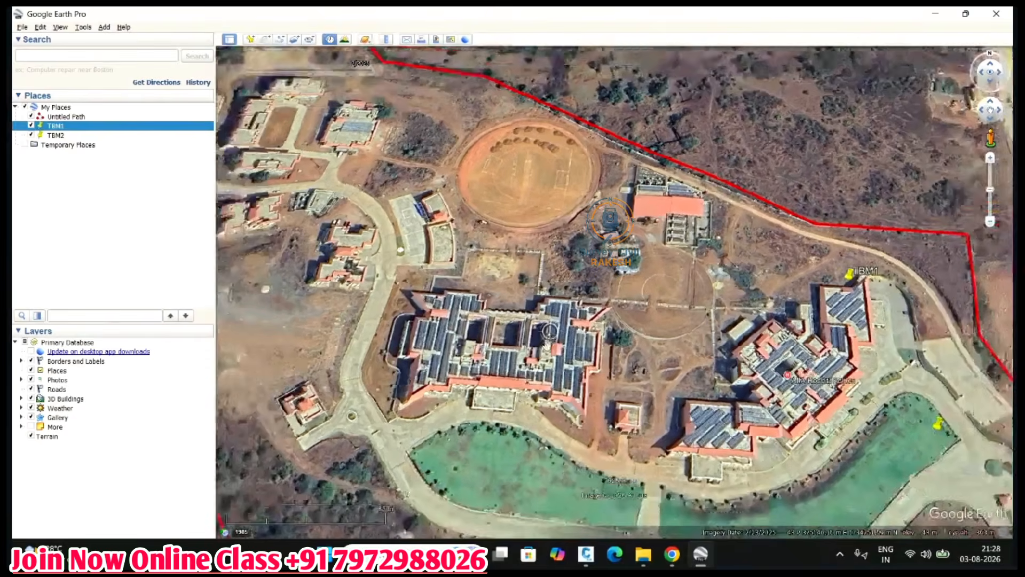
scroll(526, 328, "down", 1)
scroll(526, 328, "up", 2)
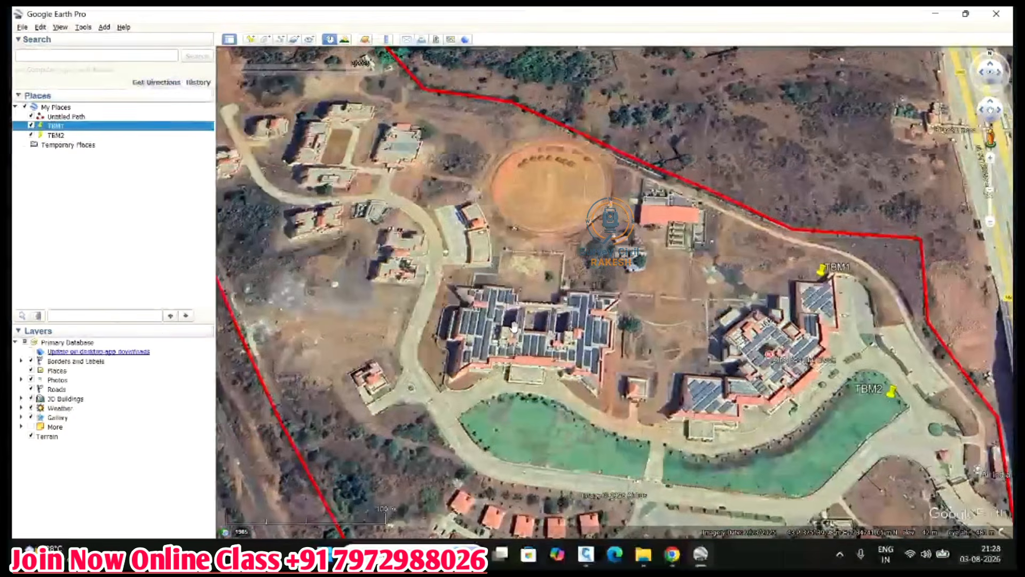
scroll(550, 353, "up", 1)
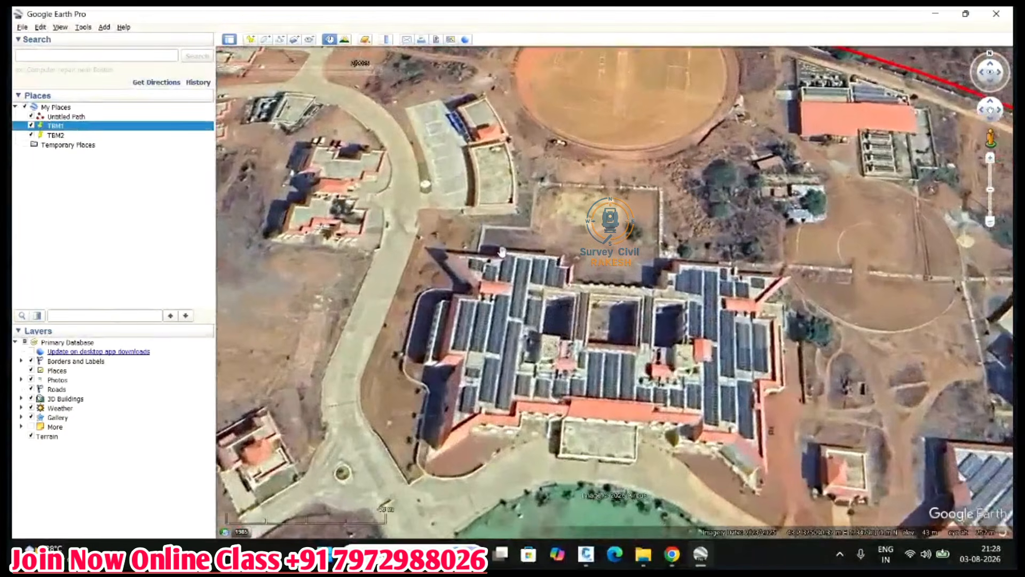
scroll(574, 355, "up", 1)
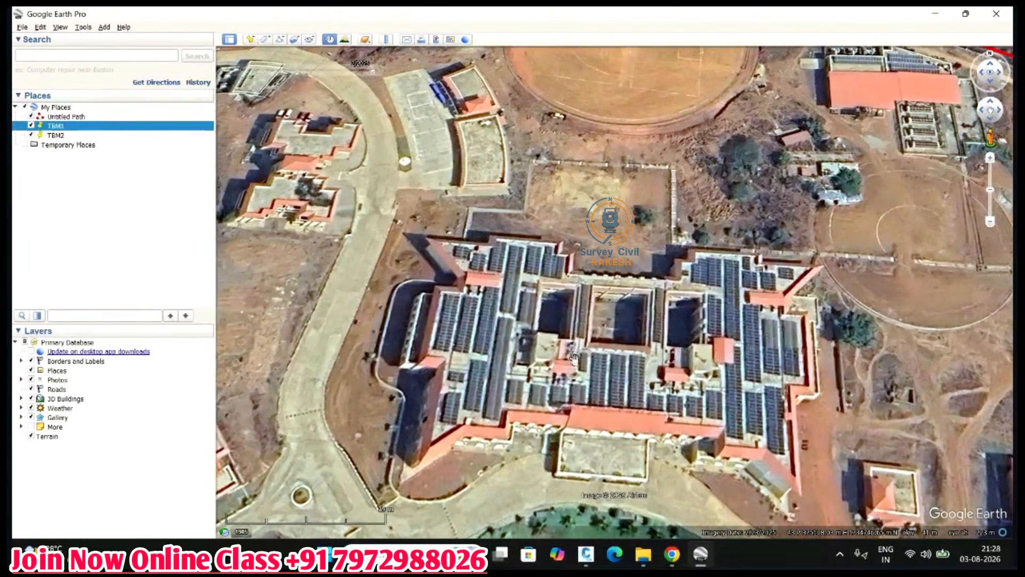
Switch to AB_FOUNDATION PLAN & DETAILS_R1 in Civil 3D and examine the dimensioned footings and the overall foundation layout.
mouse_move(590, 550)
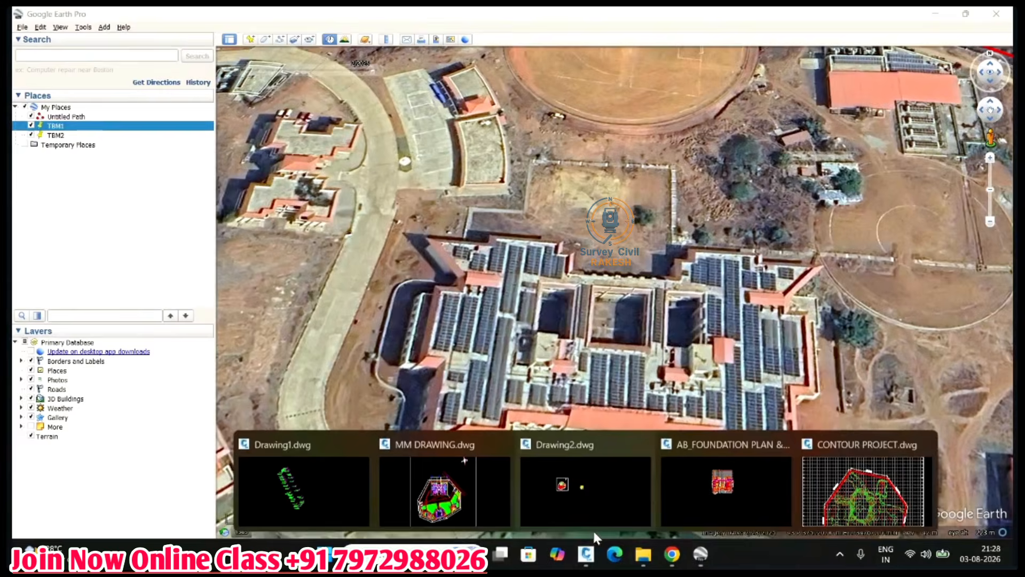
left_click(625, 488)
left_click(419, 115)
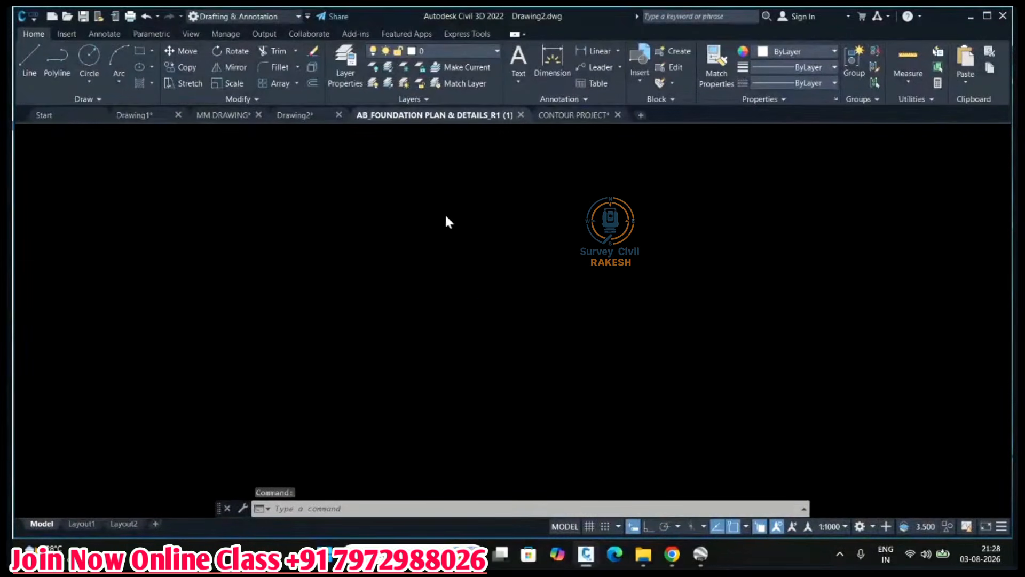
scroll(456, 236, "up", 5)
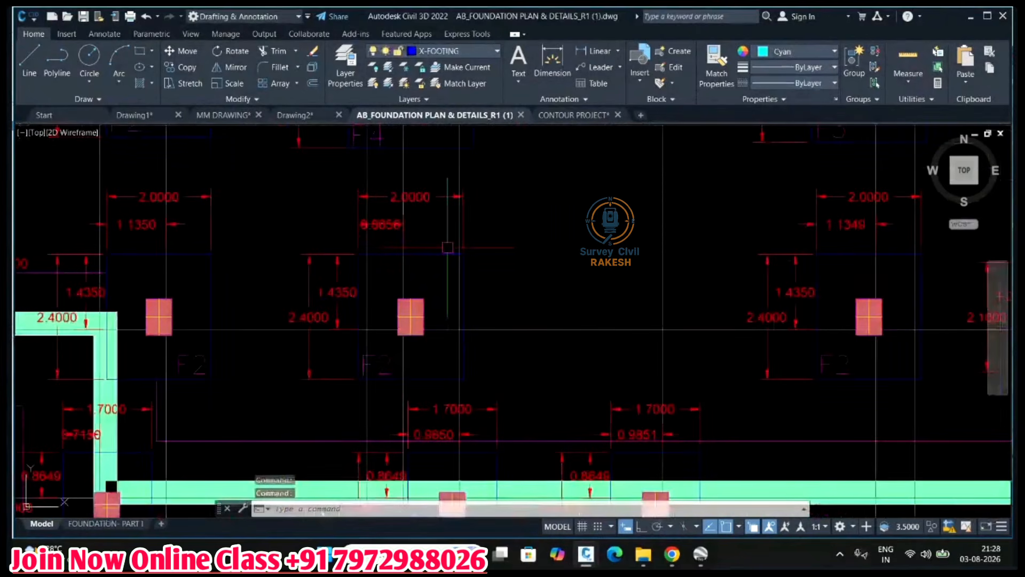
scroll(453, 245, "down", 7)
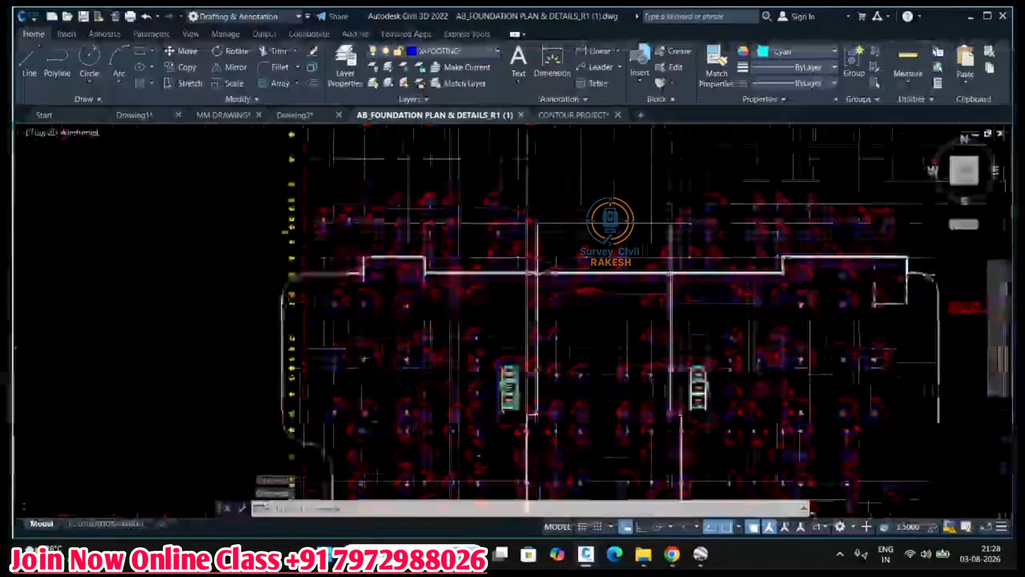
Return to Google Earth Pro and compare the main building's roof outline with its surrounding roads and lawn.
left_click(700, 553)
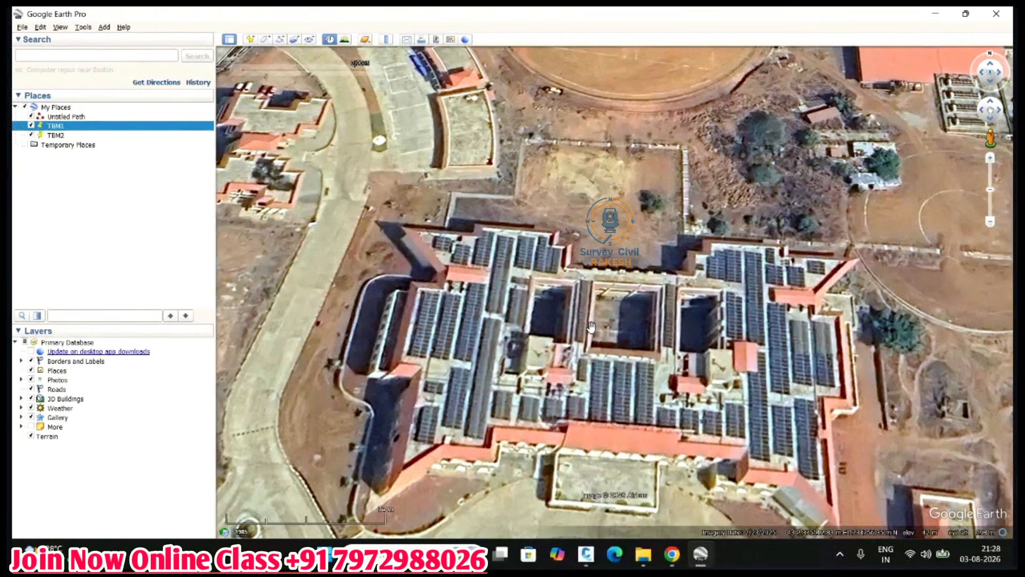
scroll(591, 326, "down", 5)
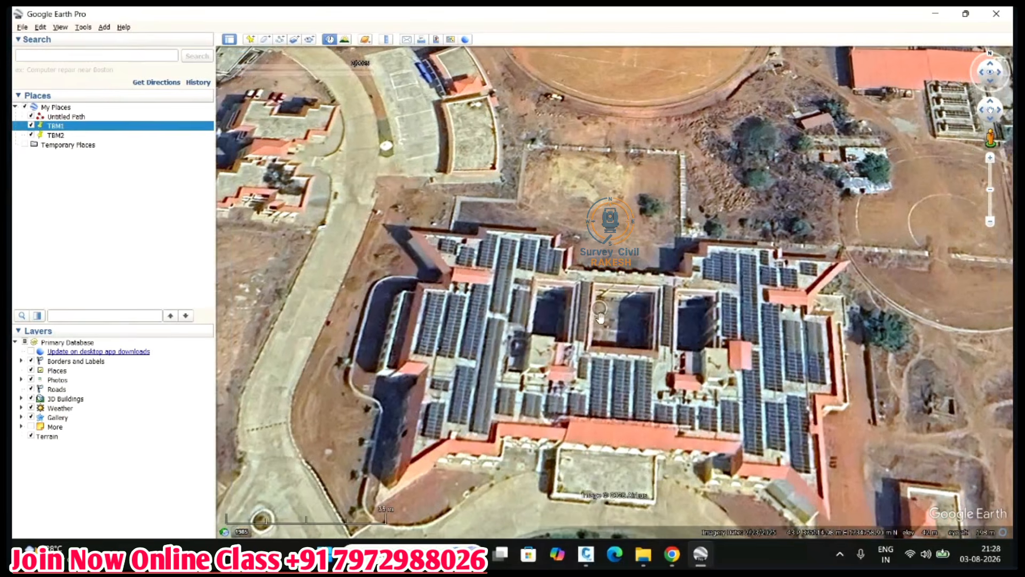
scroll(602, 318, "down", 3)
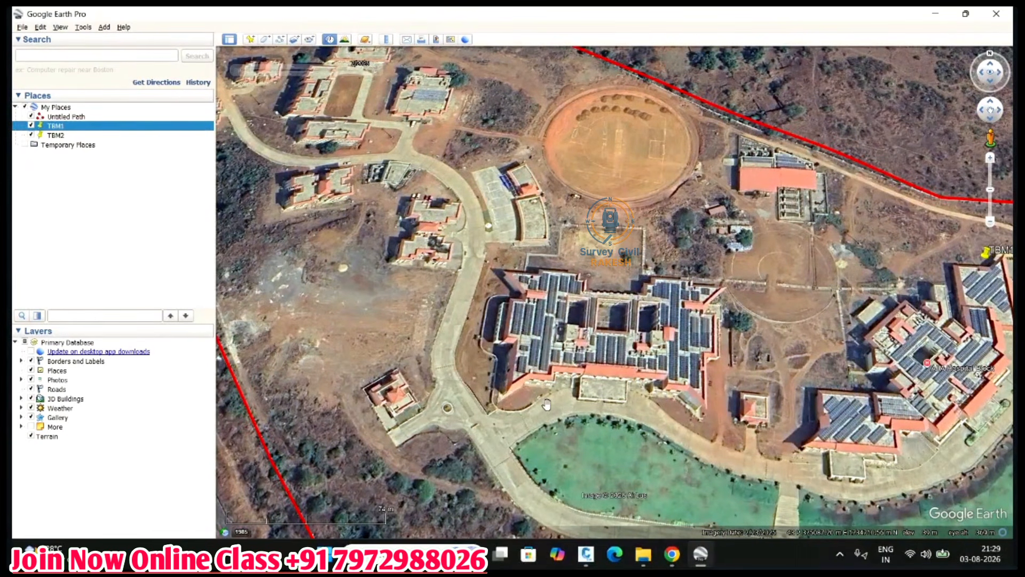
Switch to Drawing2 in Civil 3D, at the empty area beside the sheet frame with the compass symbol.
mouse_move(586, 553)
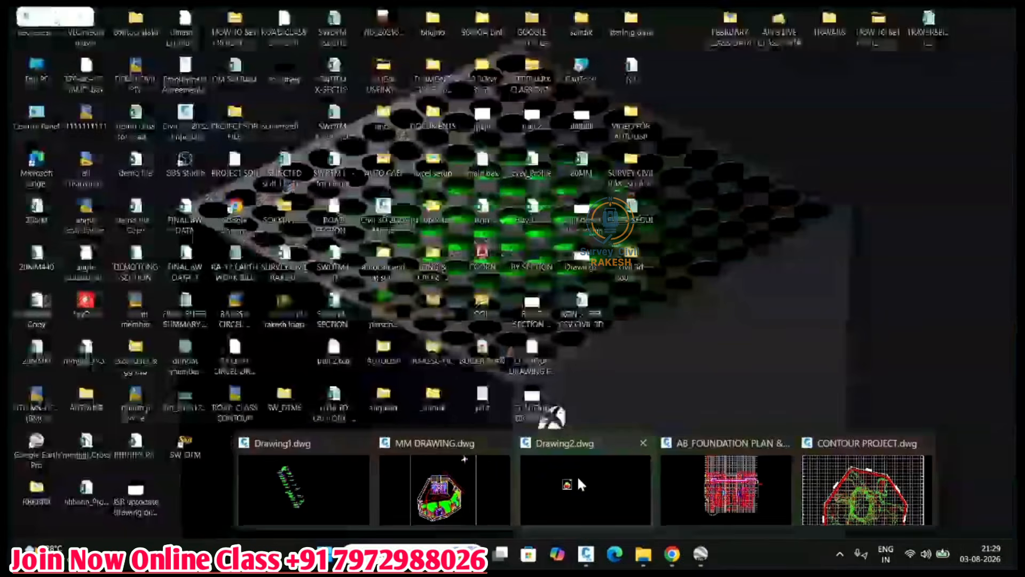
left_click(578, 475)
scroll(428, 270, "up", 5)
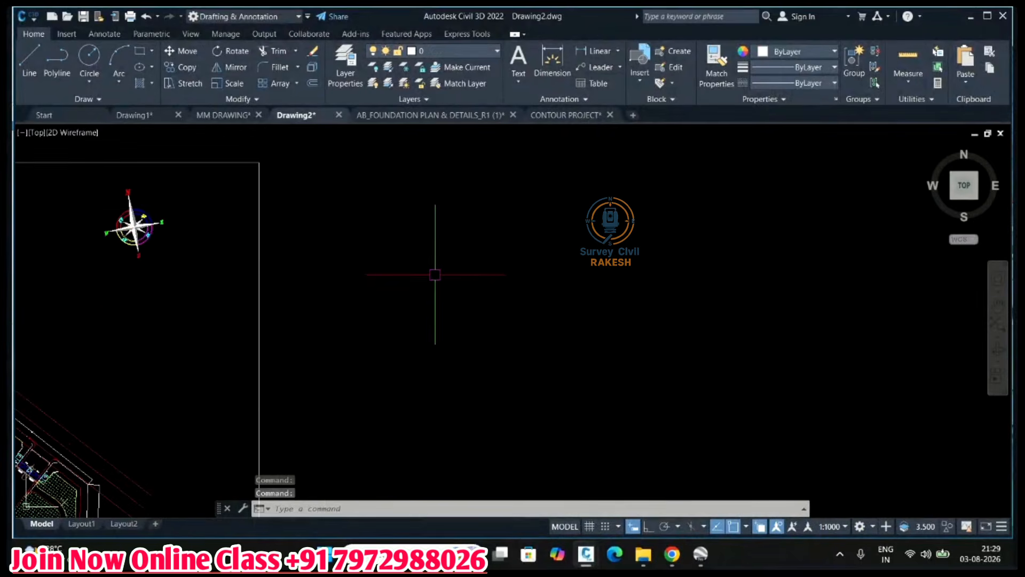
type("pl")
key("Return")
left_click(447, 290)
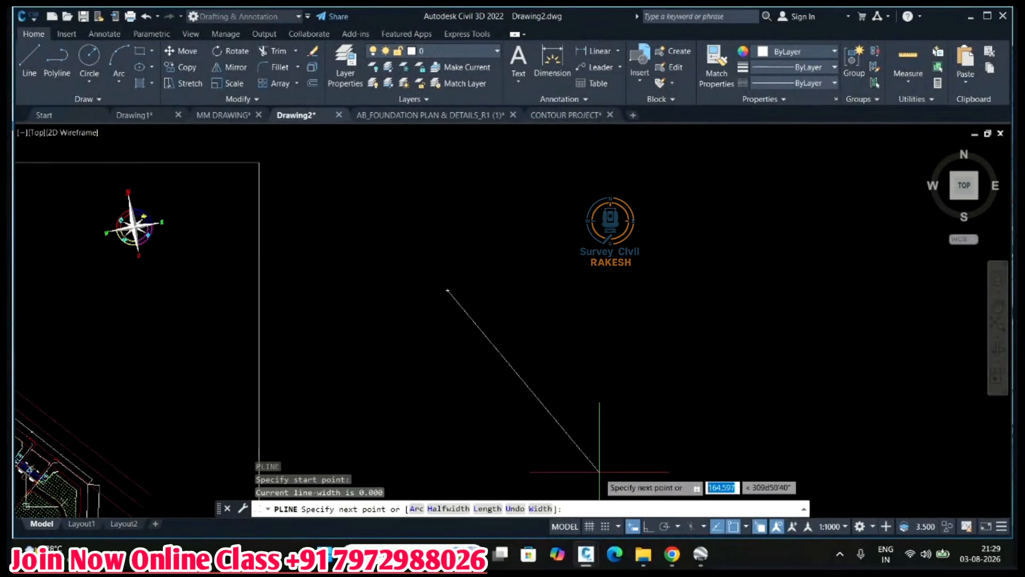
key("Escape")
Draw a single-segment polyline 0.001 long in the empty area beside the sheet frame and inspect it up close.
type("pl")
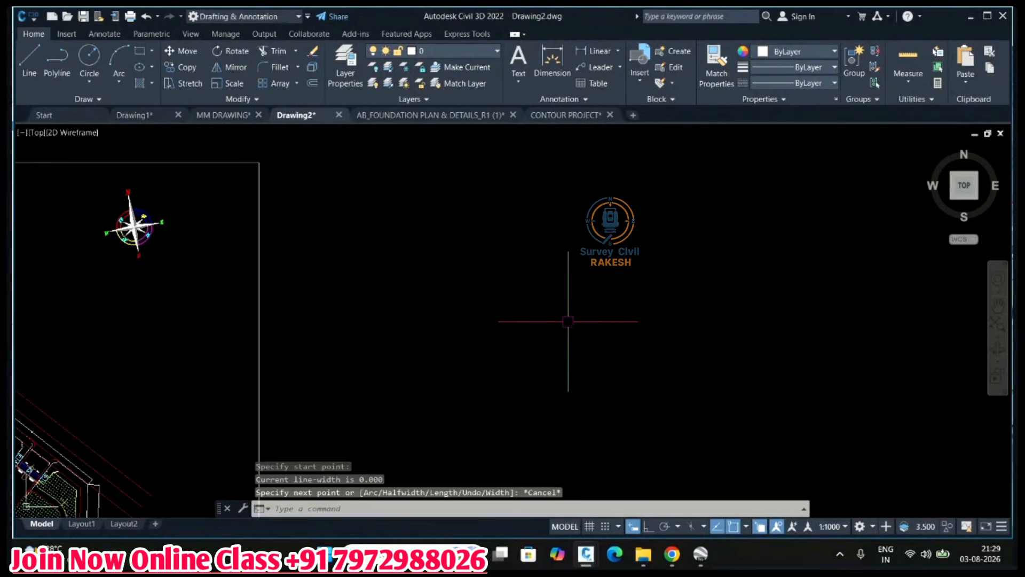
key("Return")
left_click(568, 321)
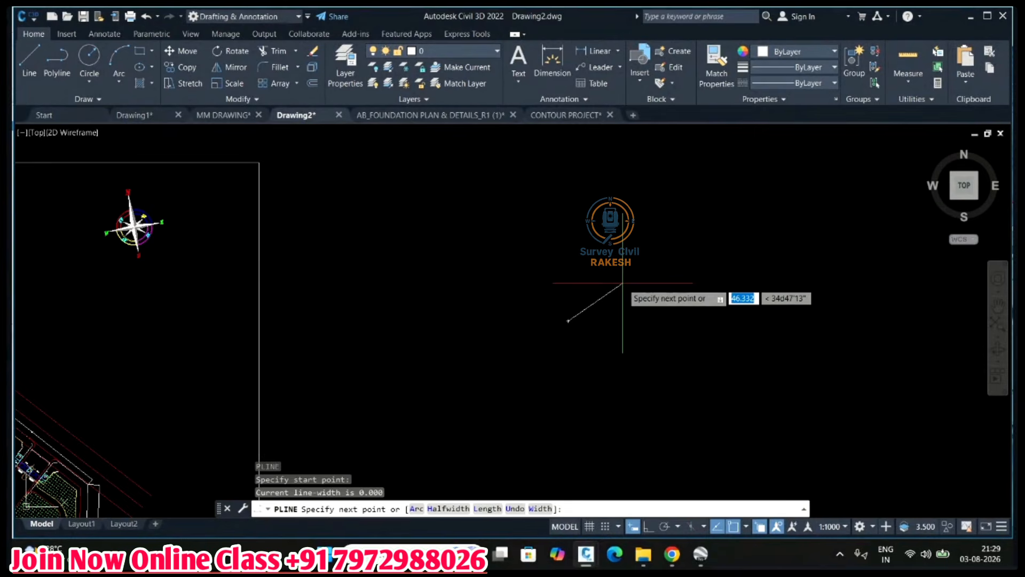
type("0.001")
key("Return")
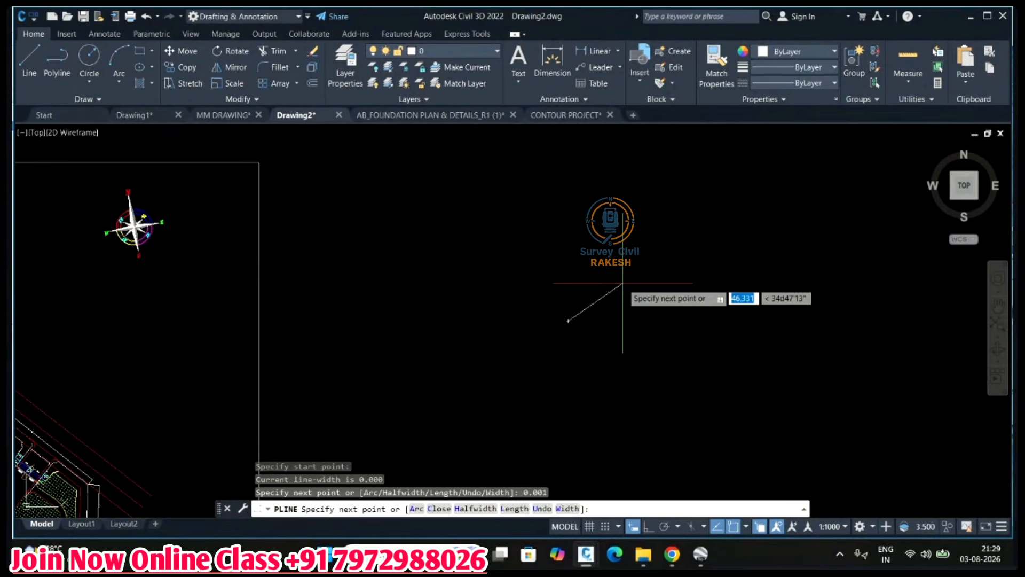
key("Escape")
scroll(581, 309, "up", 3)
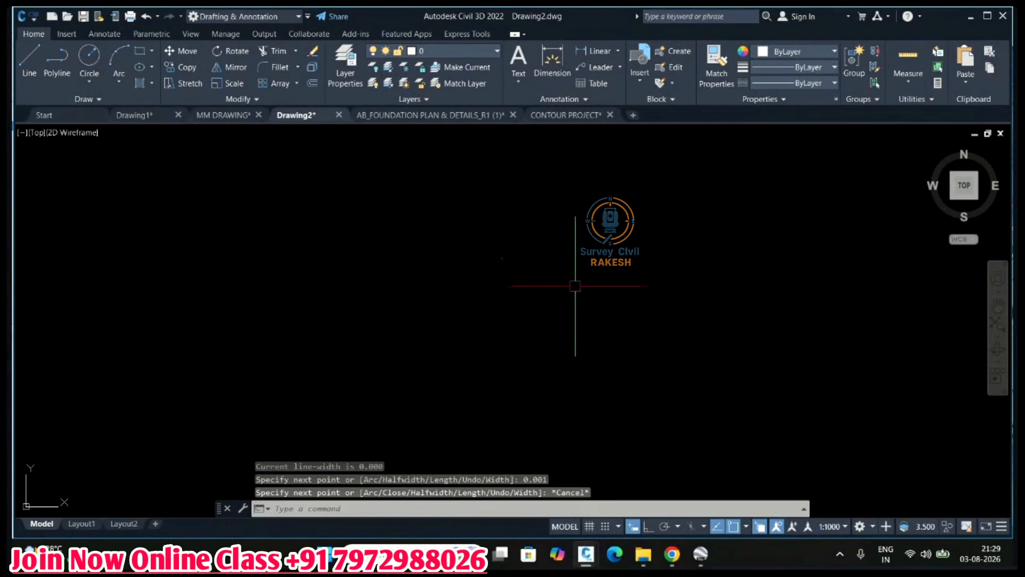
scroll(526, 265, "down", 4)
scroll(368, 214, "up", 4)
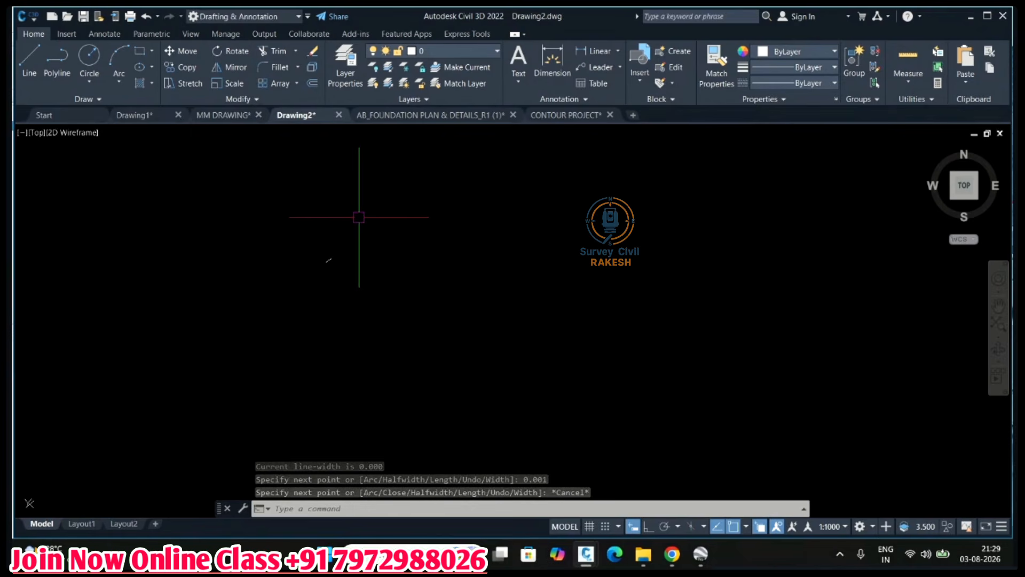
type("1")
key("Return")
left_click(328, 320)
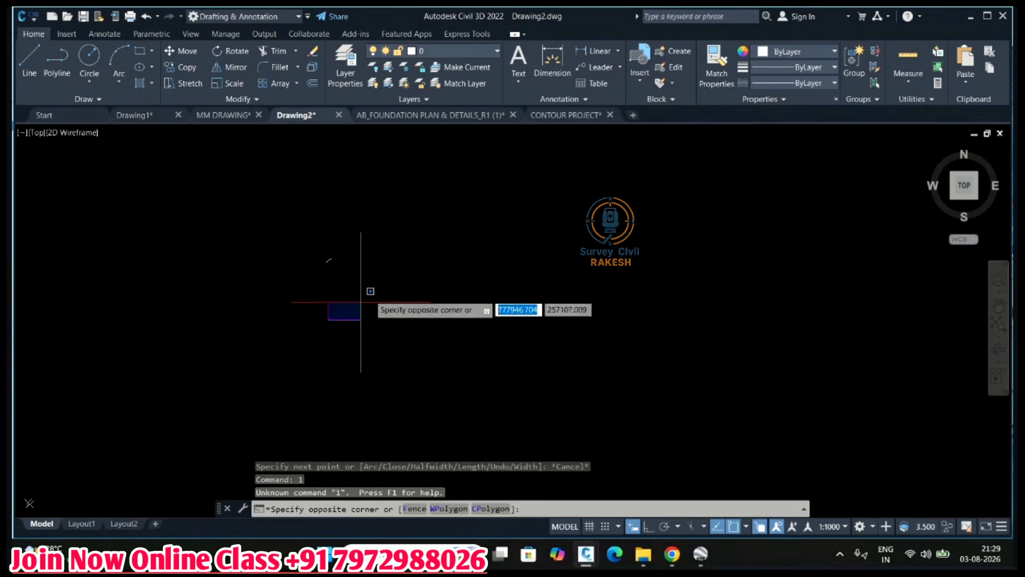
key("Escape")
Draw a single-segment diagonal polyline 1 unit long near the tiny segment.
type("pl")
key("Return")
left_click(358, 333)
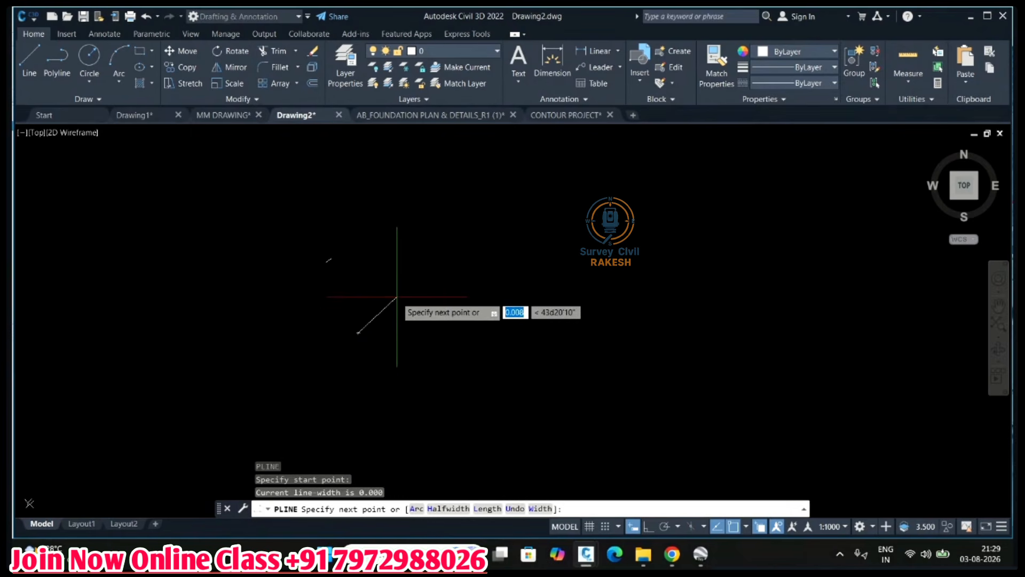
type("1")
key("Return")
scroll(425, 312, "down", 5)
key("Escape")
scroll(394, 296, "up", 8)
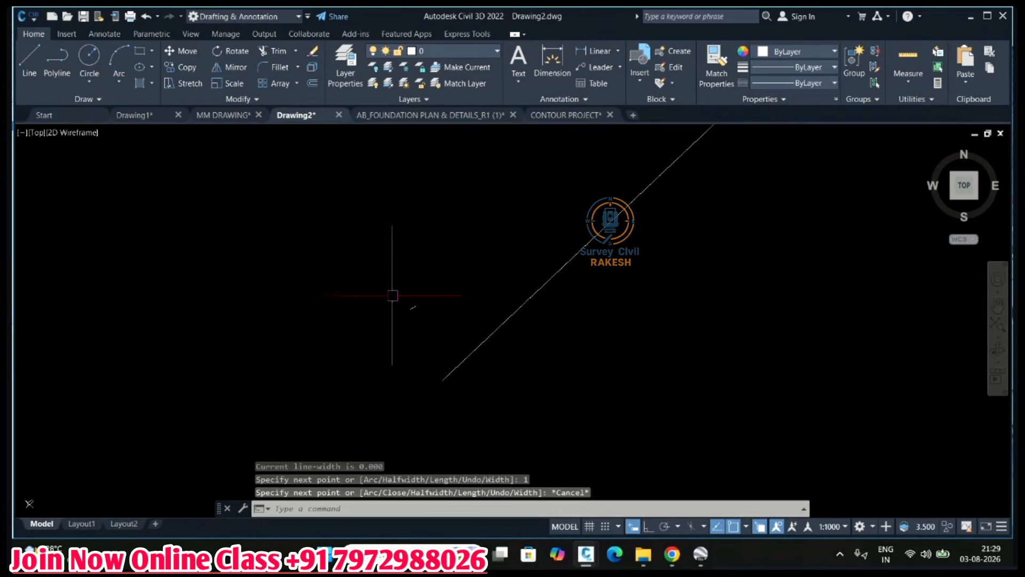
Select the tiny segment and the 1-unit polyline to compare their sizes up close.
left_click(394, 296)
left_click(485, 369)
scroll(474, 306, "down", 4)
scroll(488, 322, "down", 6)
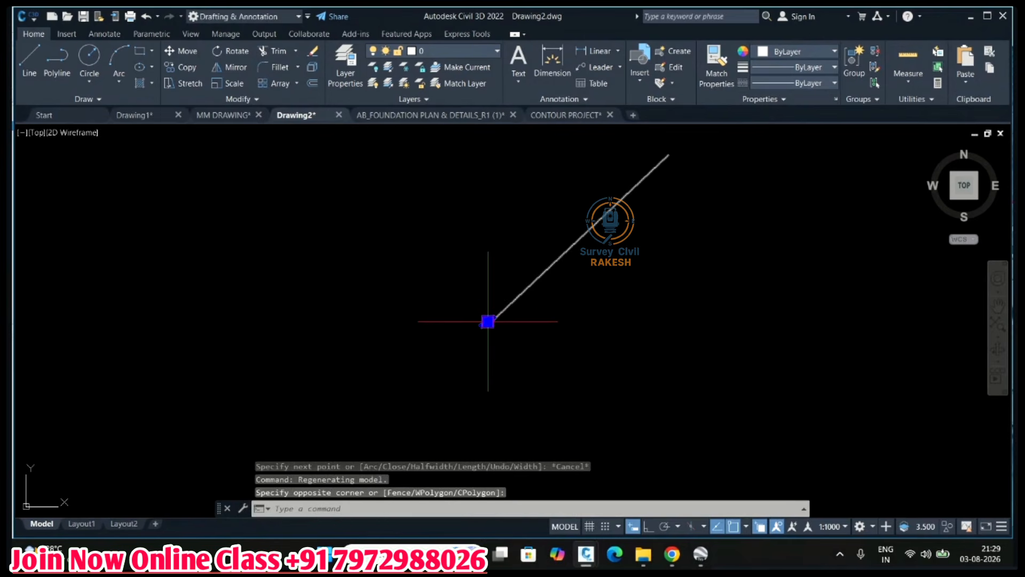
scroll(515, 302, "up", 6)
left_click(512, 296)
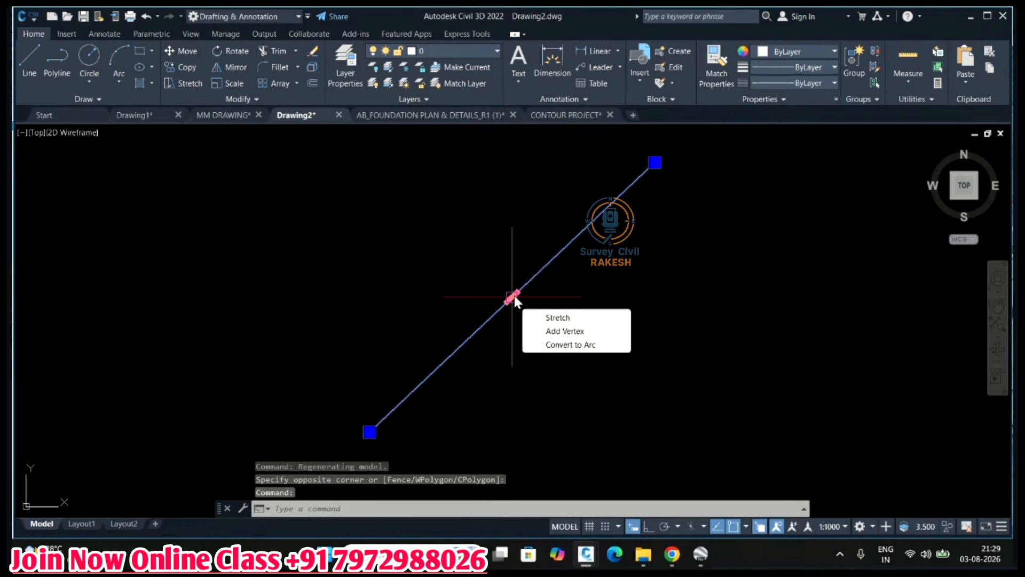
key("Escape")
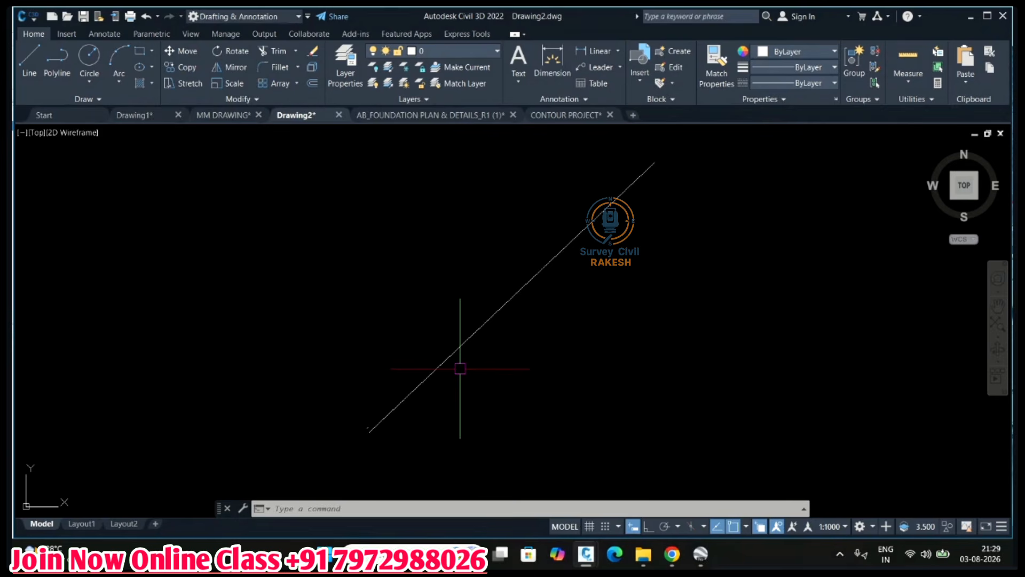
Offset the 1-unit polyline by 0.010 toward its upper-left side.
scroll(464, 364, "up", 2)
left_click(463, 364)
left_click(448, 325)
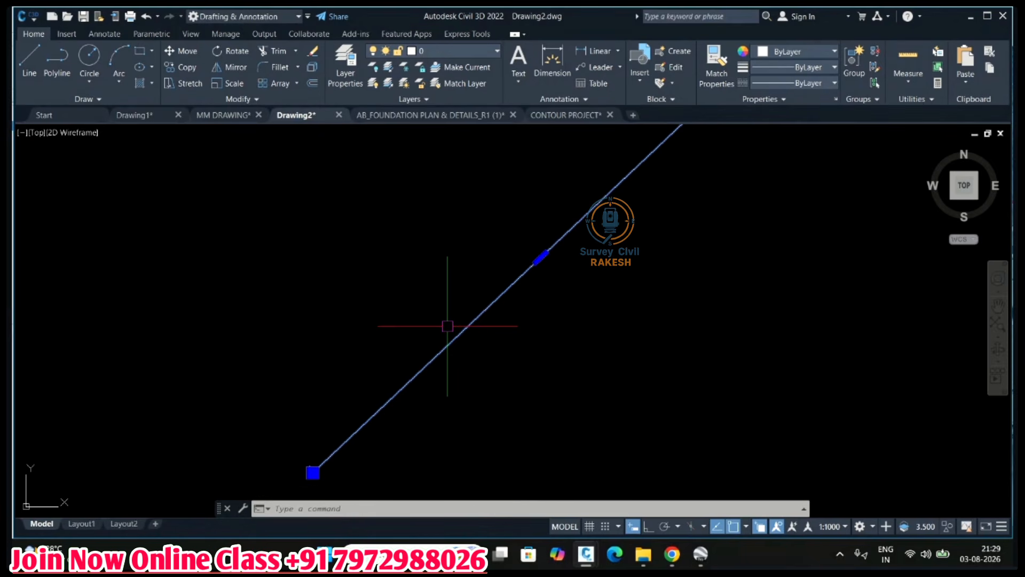
type("o")
key("Return")
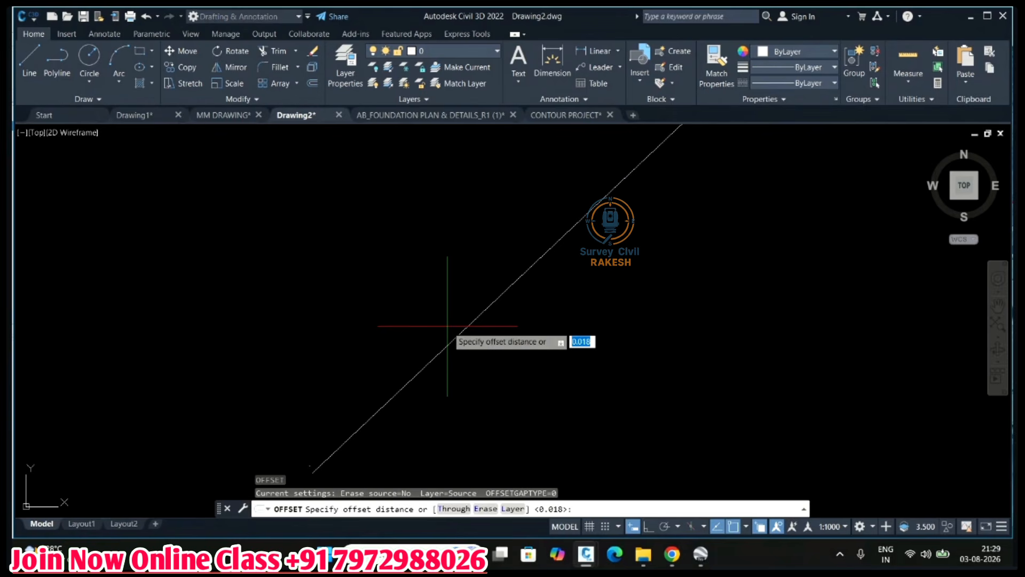
type("0.010")
key("Return")
left_click(447, 325)
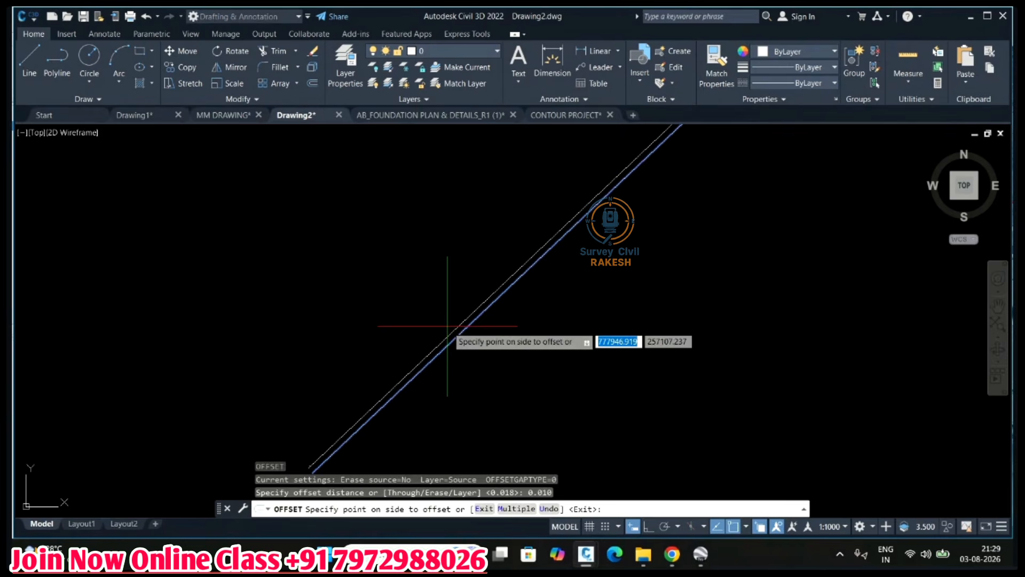
left_click(447, 327)
key("Escape")
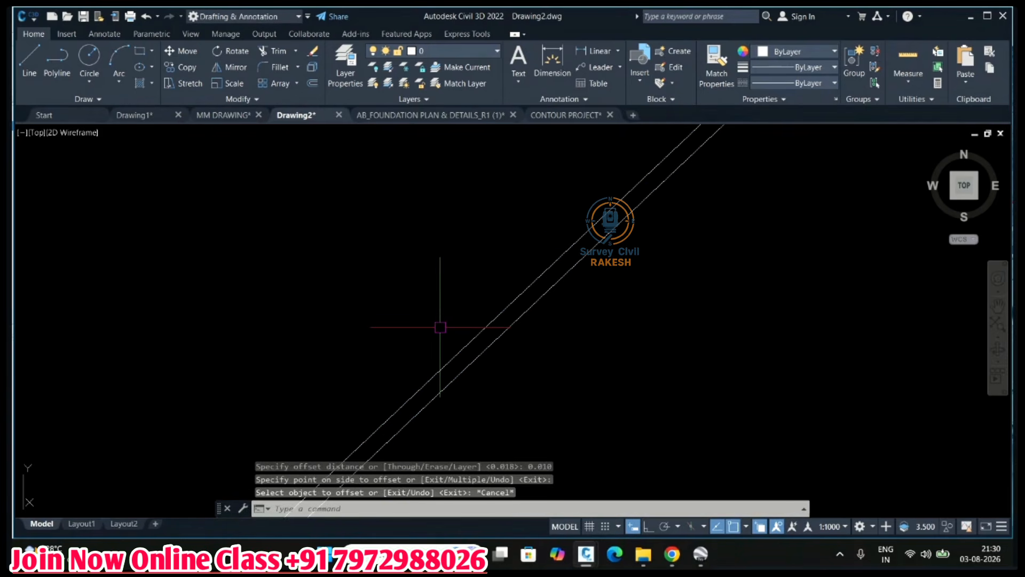
Offset one of the two close parallel lines by 10 toward the upper left.
type("10")
key("Return")
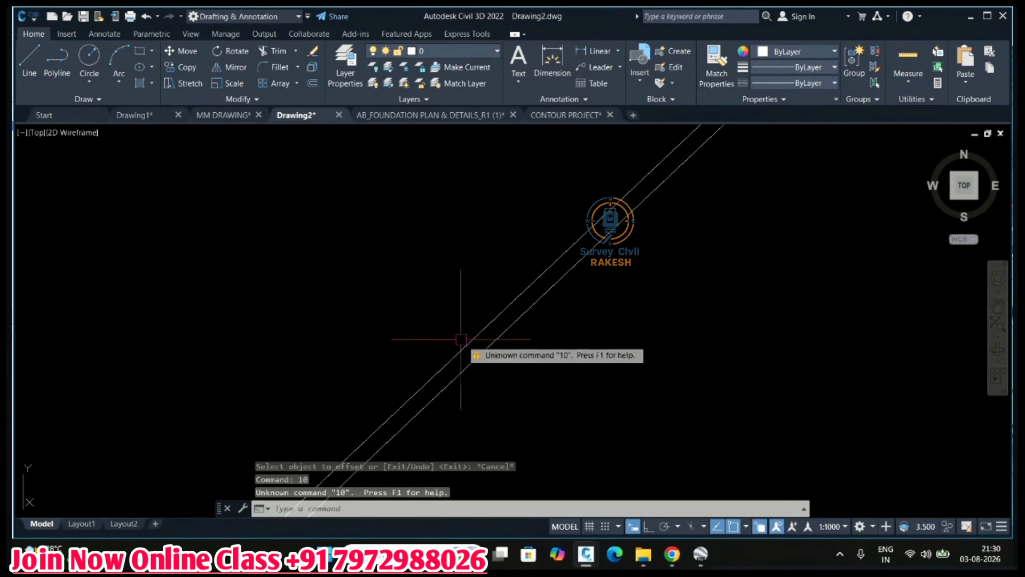
type("PO")
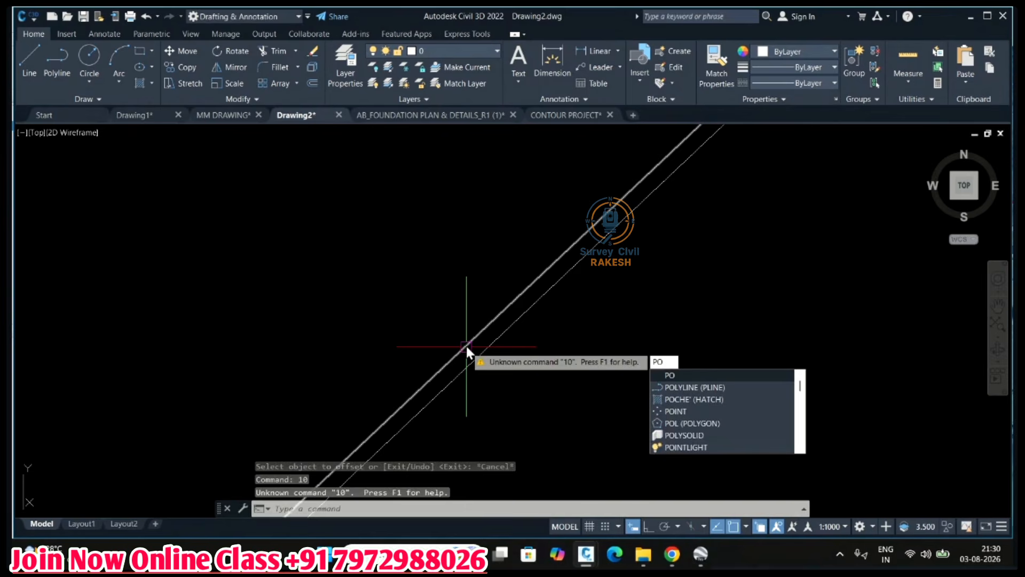
key("BackSpace")
key("BackSpace")
type("of")
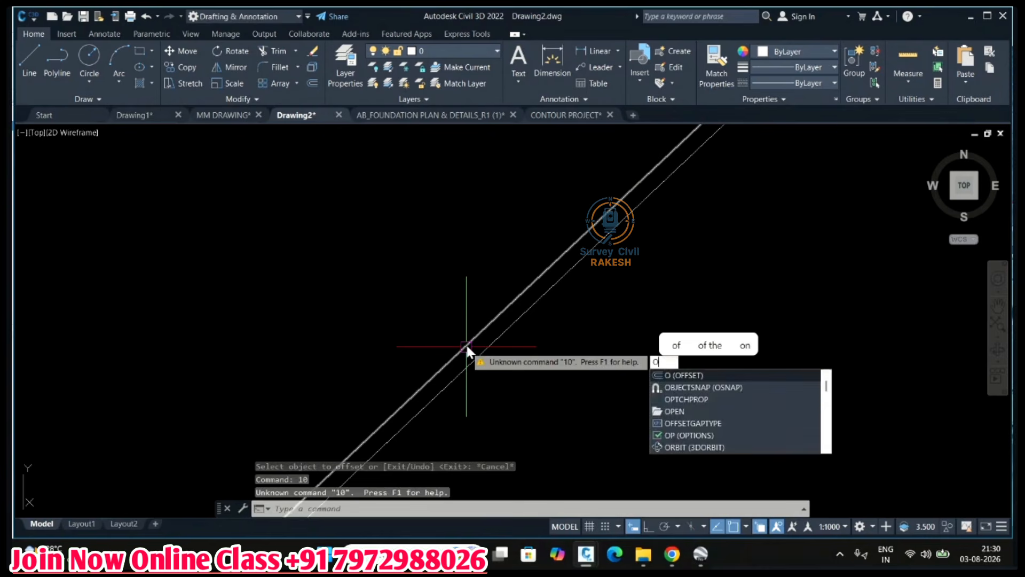
key("Return")
type("10")
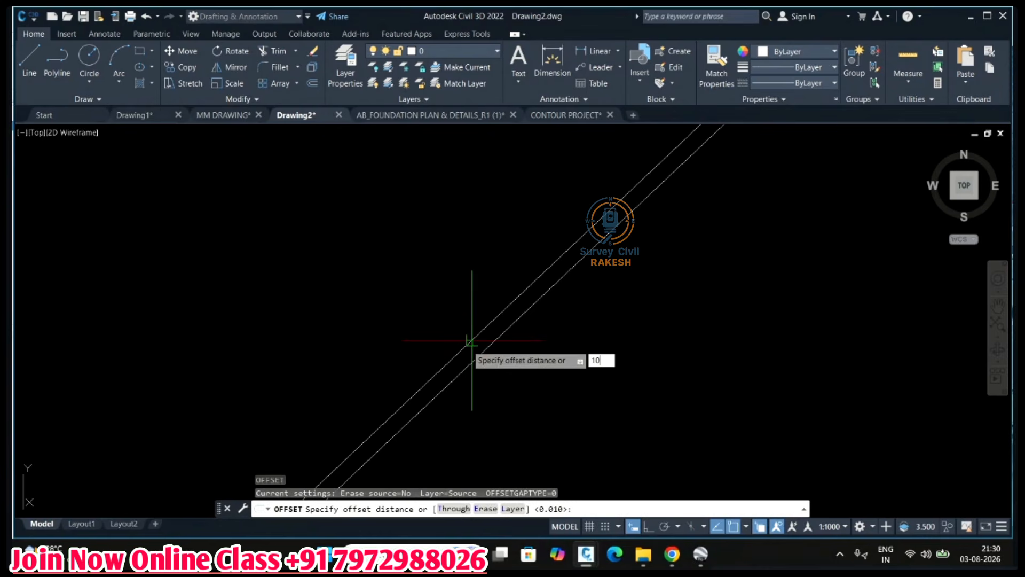
key("Return")
left_click(472, 341)
left_click(425, 292)
scroll(411, 297, "down", 10)
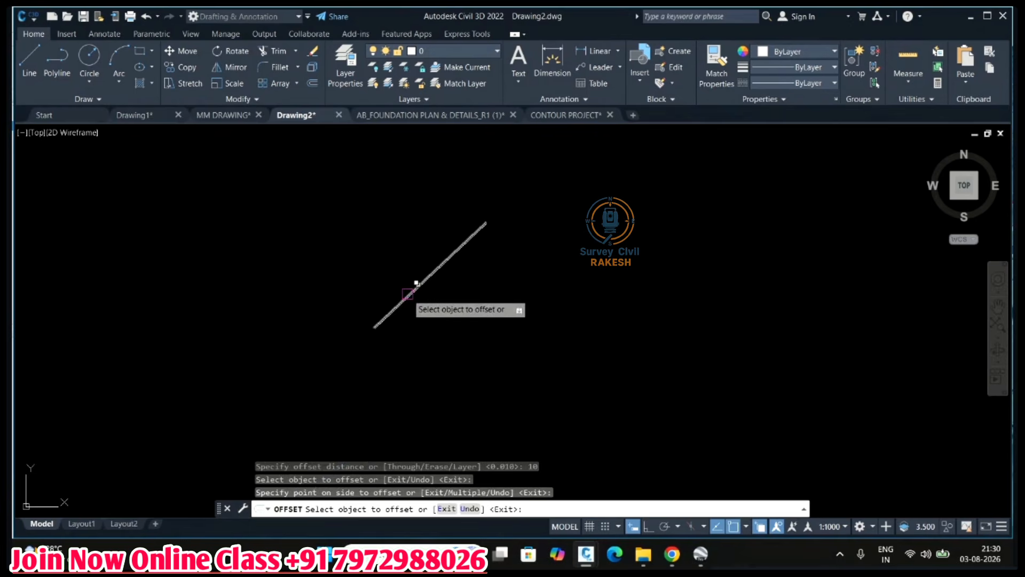
Offset one of the close parallel lines by 10 toward the lower right and inspect the narrow gap between the pair.
type("`")
key("Return")
scroll(410, 298, "up", 7)
key("Return")
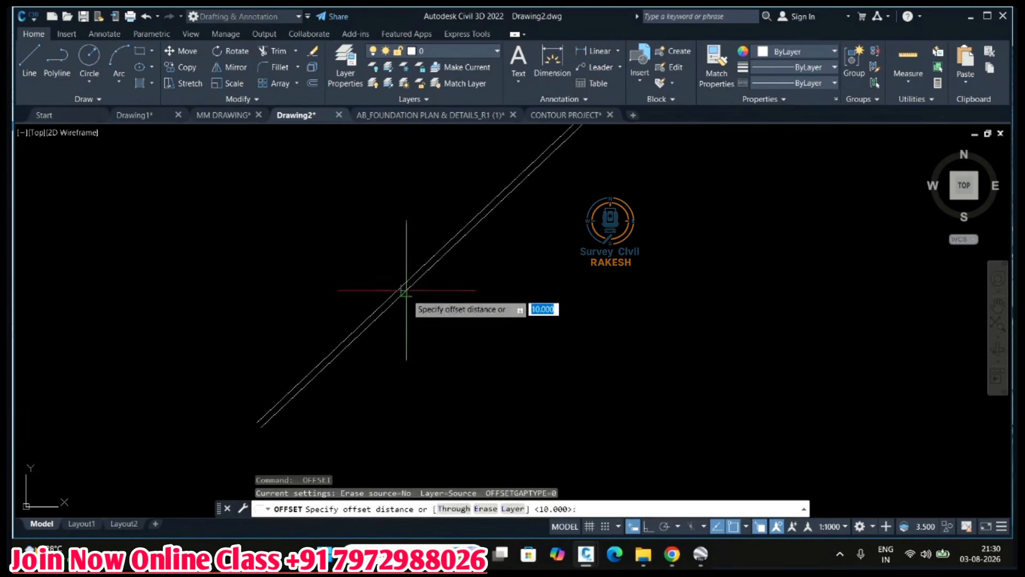
key("Return")
left_click(407, 289)
left_click(414, 300)
scroll(408, 297, "up", 6)
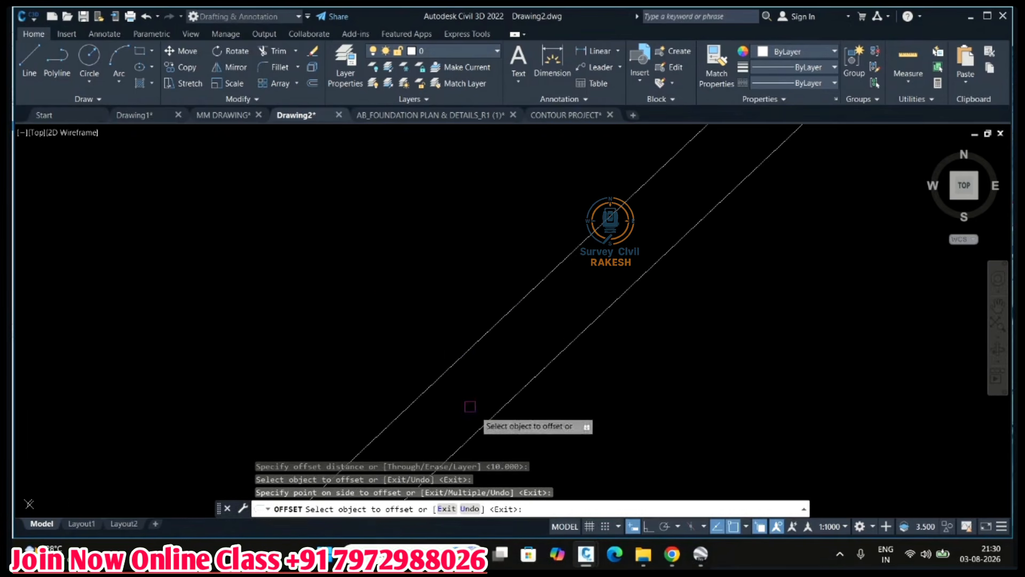
key("Escape")
left_click(543, 339)
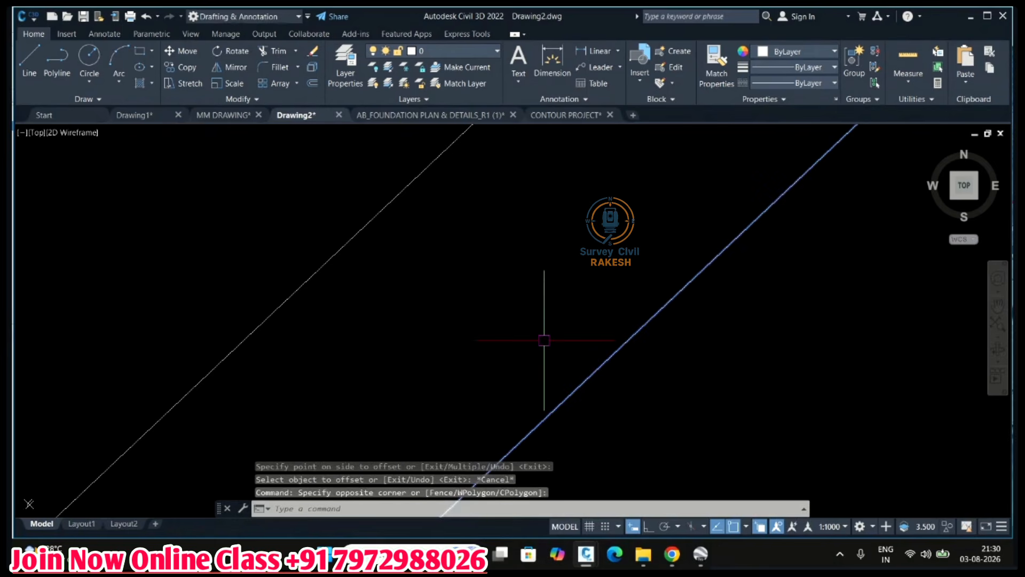
type("o")
key("Return")
type("10")
key("Return")
scroll(543, 344, "down", 5)
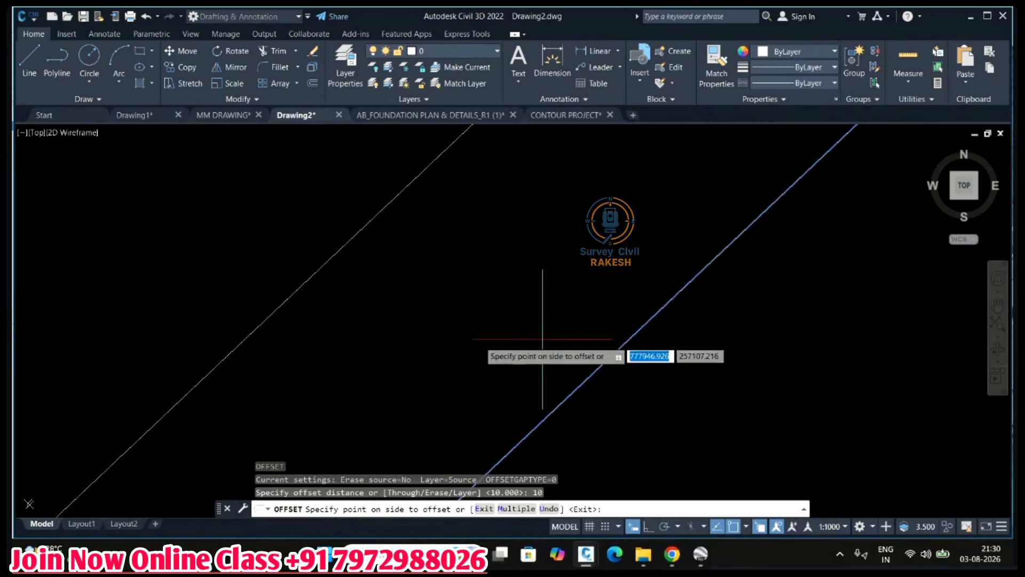
scroll(508, 371, "down", 5)
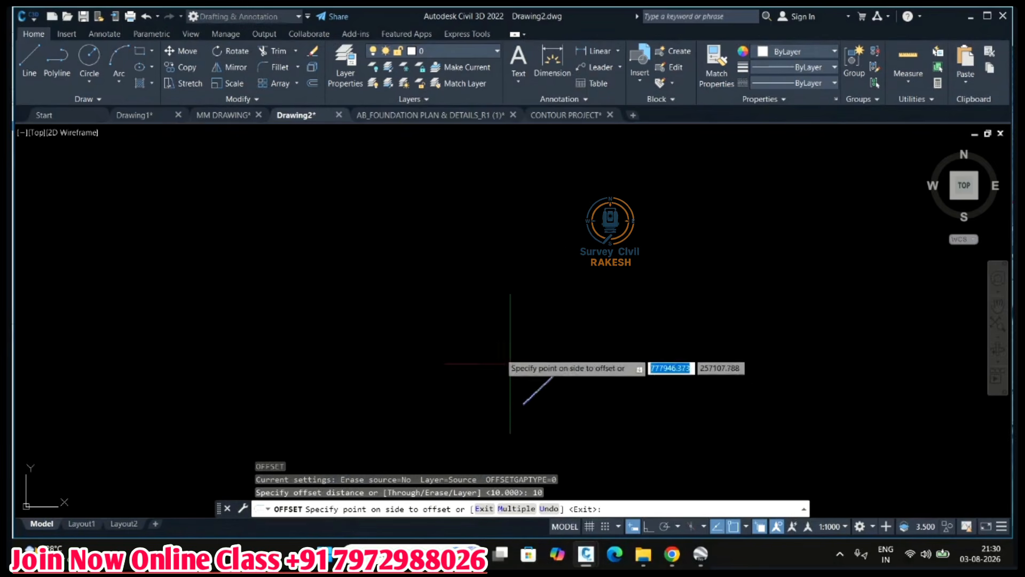
scroll(548, 386, "up", 5)
scroll(510, 349, "down", 5)
key("Escape")
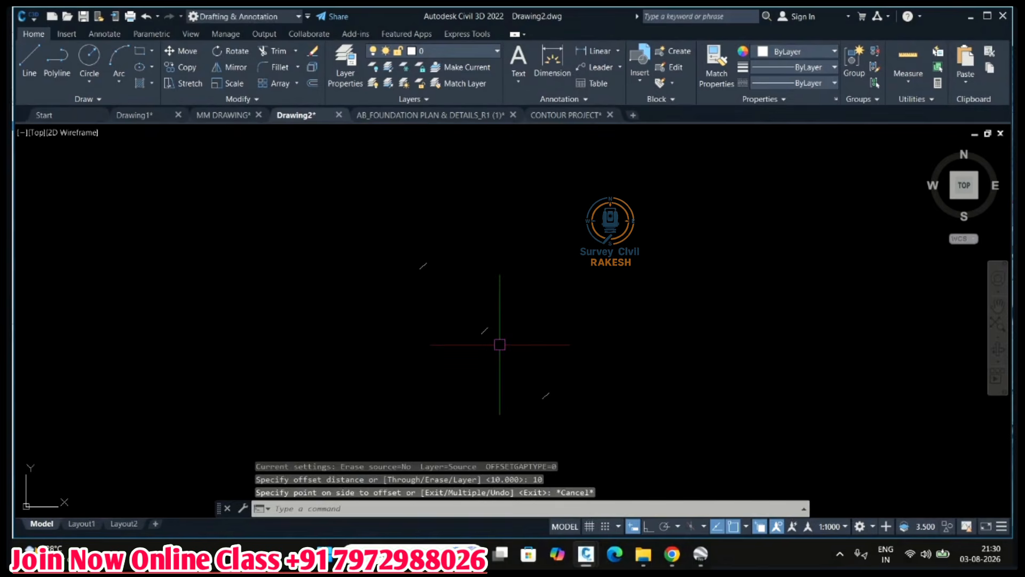
Erase the lower-right offset line and all the remaining practice lines in the empty area.
scroll(501, 348, "down", 4)
scroll(500, 352, "up", 5)
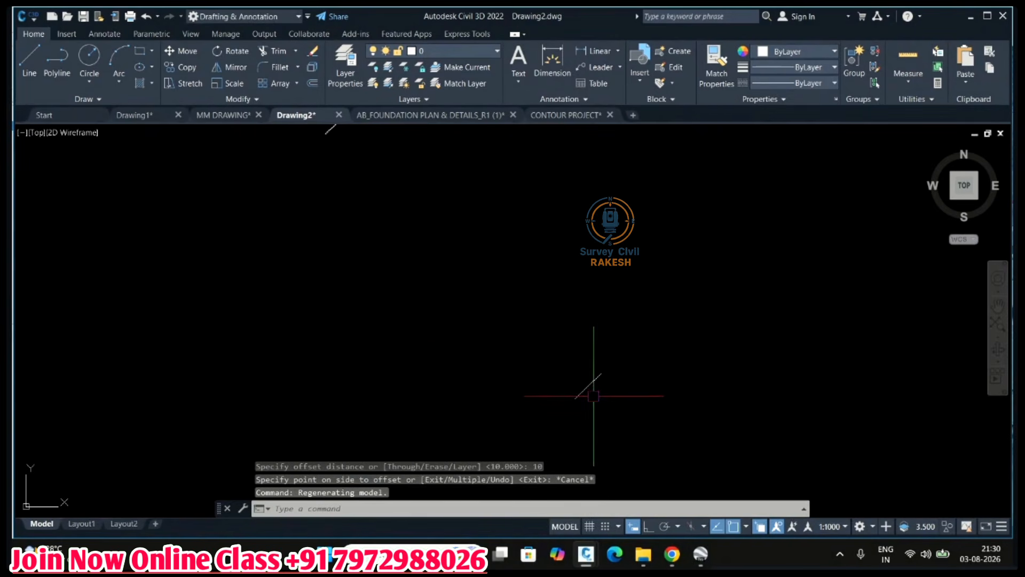
left_click(631, 408)
left_click(591, 378)
key("Delete")
left_click(525, 335)
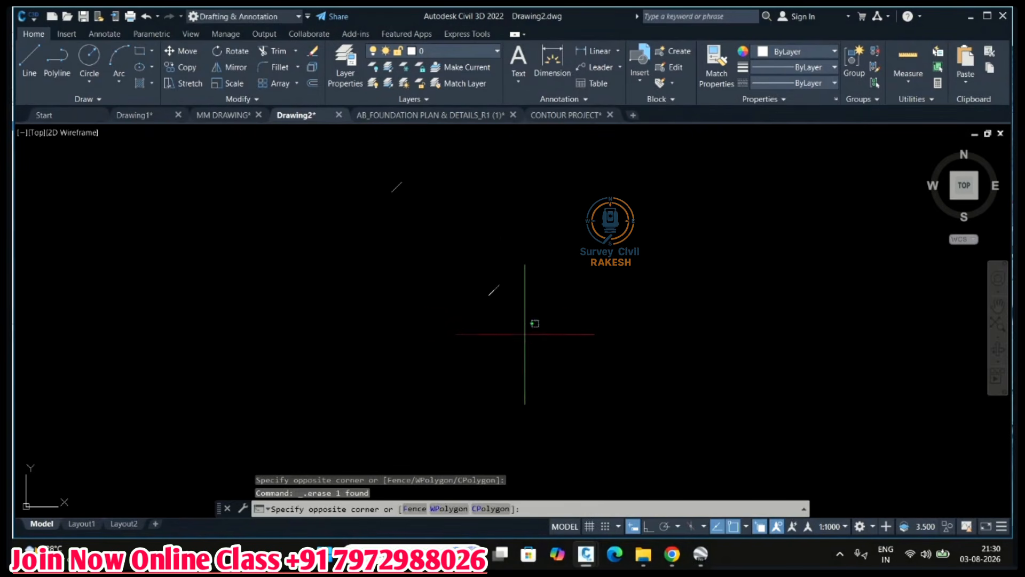
left_click(314, 167)
key("Delete")
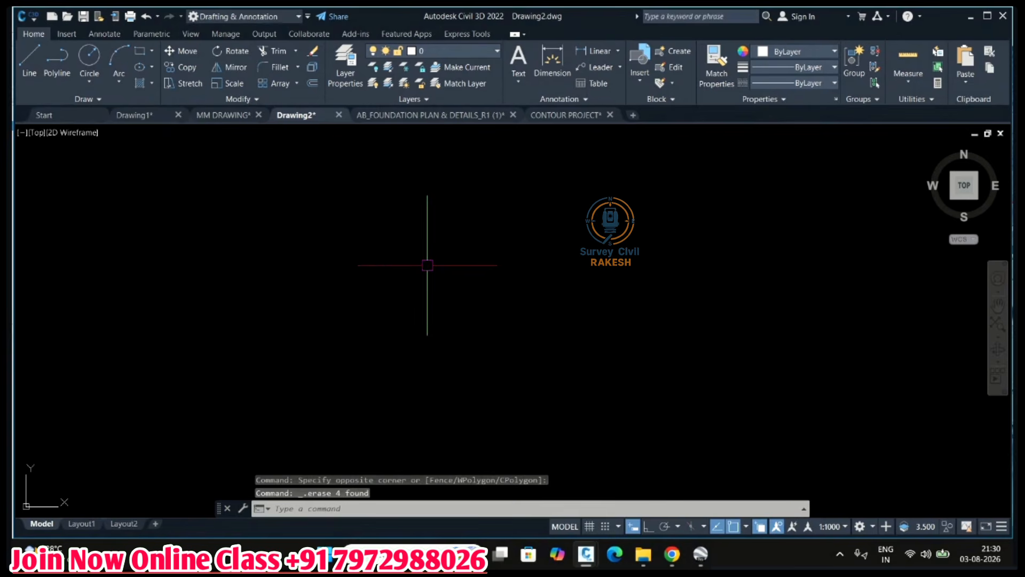
Bring up the AB_FOUNDATION PLAN & DETAILS_R1 drawing, then switch to Google Earth Pro and examine the main building's roof.
left_click(438, 115)
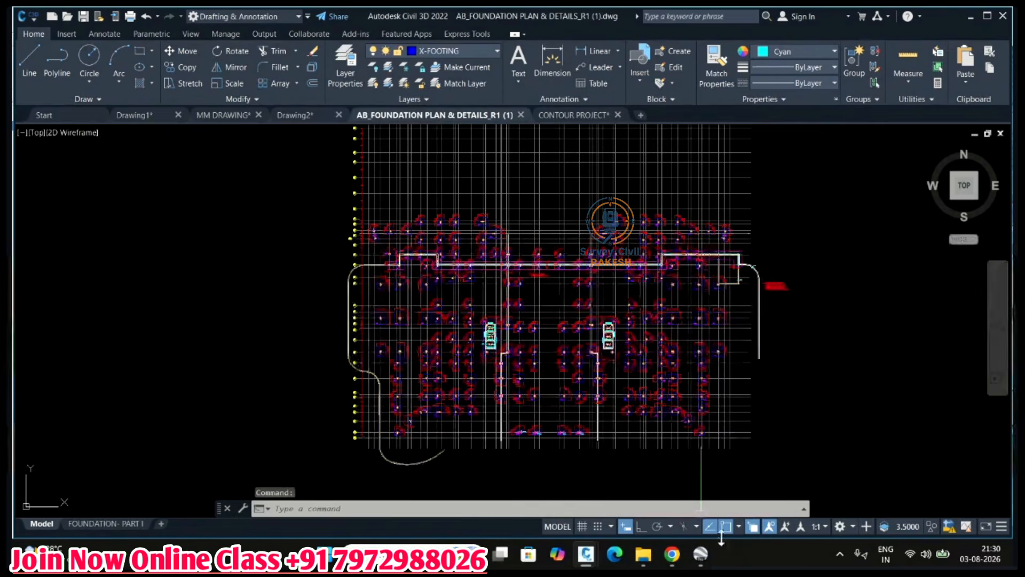
left_click(701, 554)
scroll(517, 340, "down", 2)
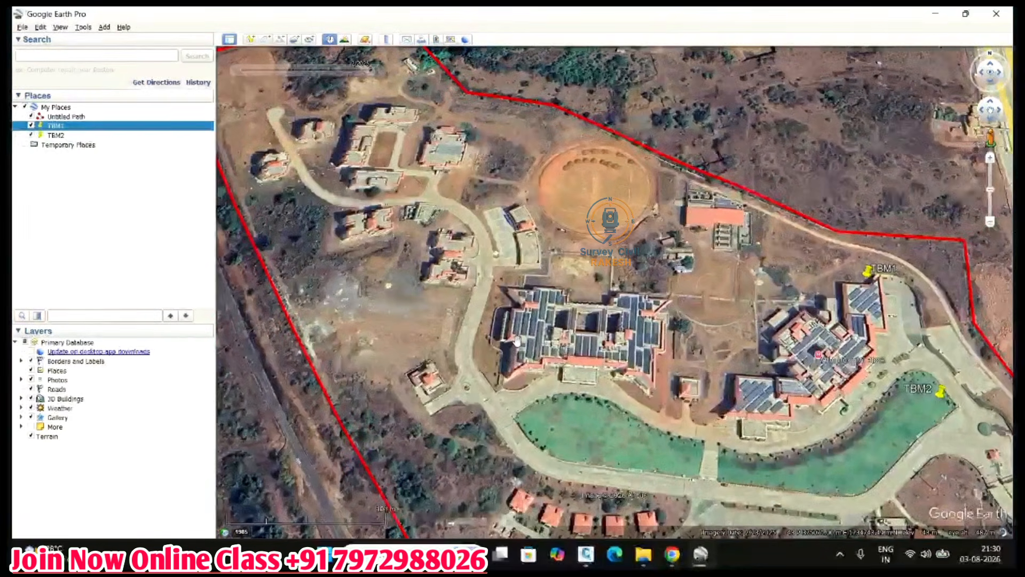
scroll(517, 341, "up", 3)
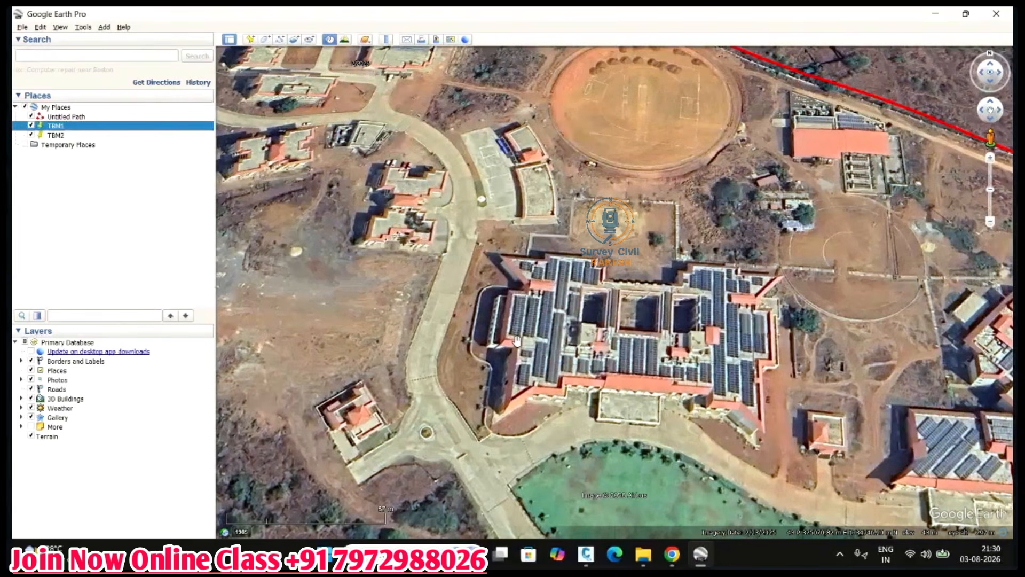
Examine the campus layout inside the red boundary, from the buildings and green lawns to the highway side.
left_click_drag(516, 340, 401, 229)
scroll(504, 322, "down", 3)
scroll(506, 330, "down", 2)
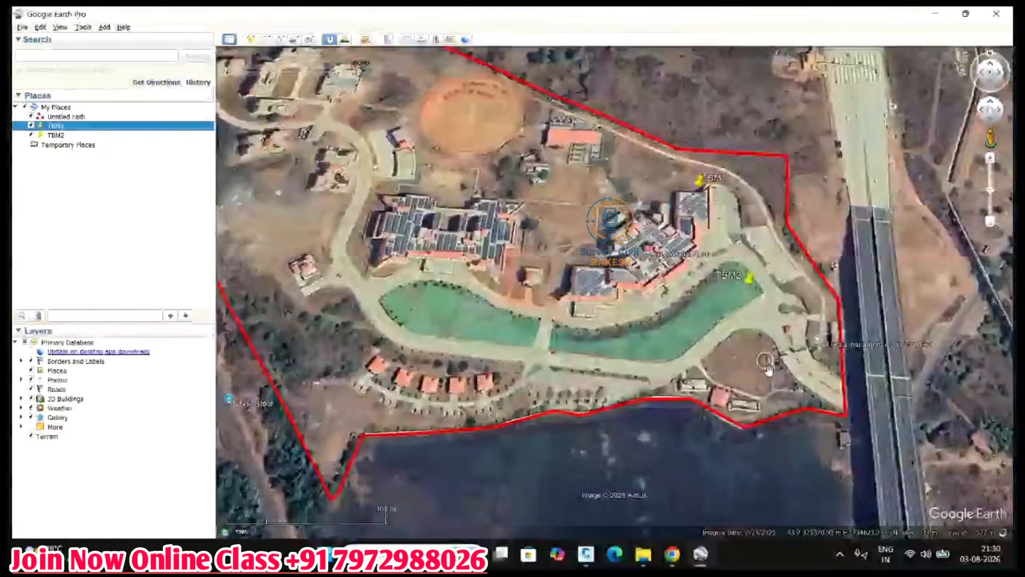
scroll(770, 357, "up", 3)
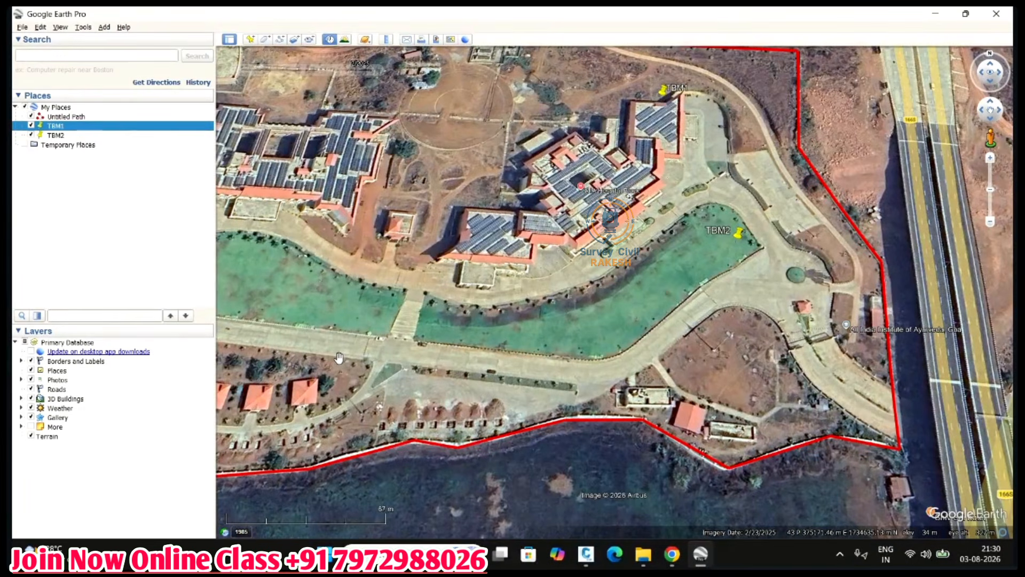
scroll(400, 346, "down", 1)
scroll(403, 347, "down", 3)
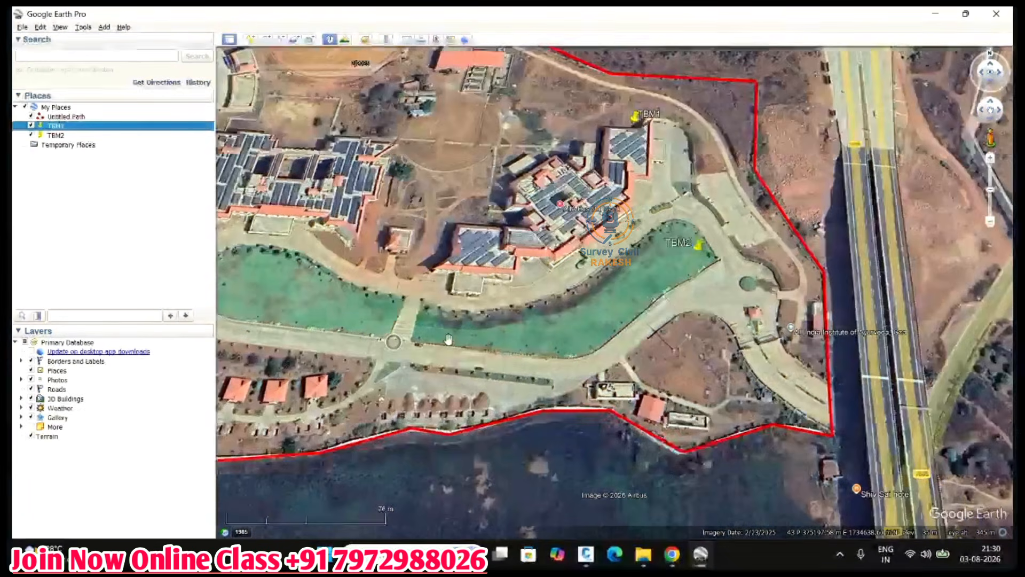
scroll(515, 334, "down", 2)
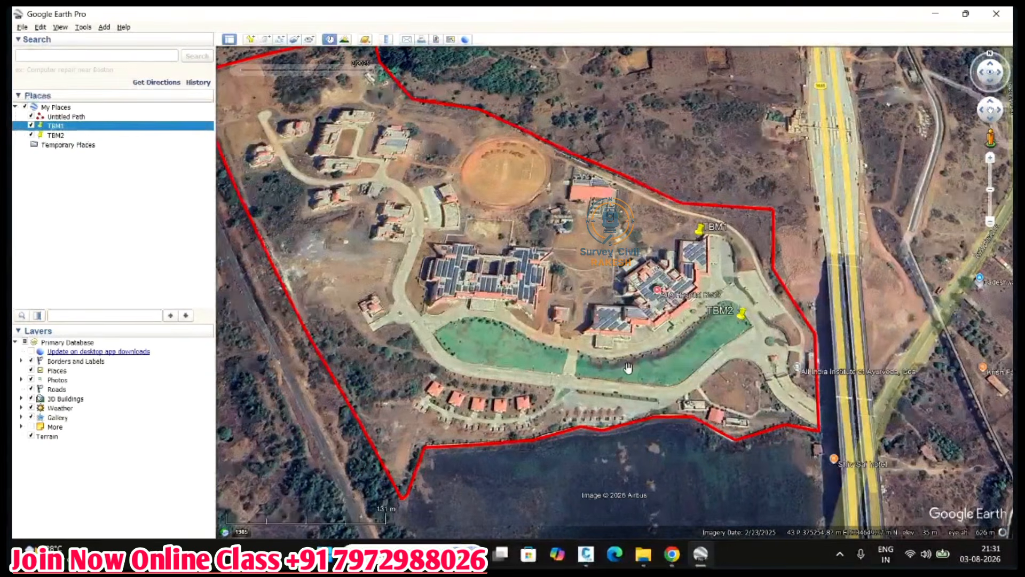
Examine the entrance road, the TBM1 and TBM2 placemarks, and the hospital block beside the lawn.
scroll(823, 364, "up", 1)
scroll(823, 364, "up", 2)
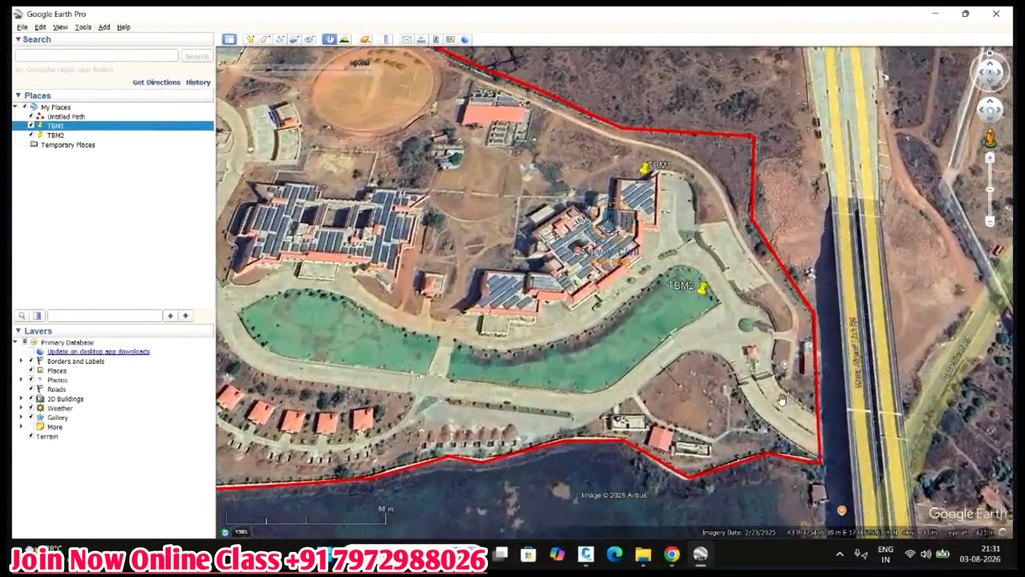
scroll(801, 382, "up", 2)
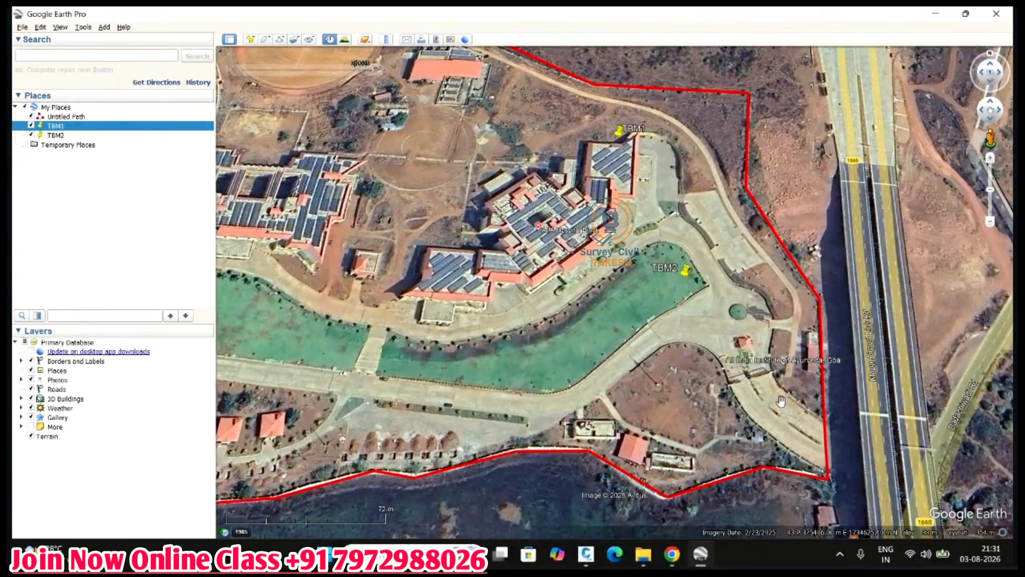
scroll(781, 401, "up", 1)
scroll(781, 400, "up", 1)
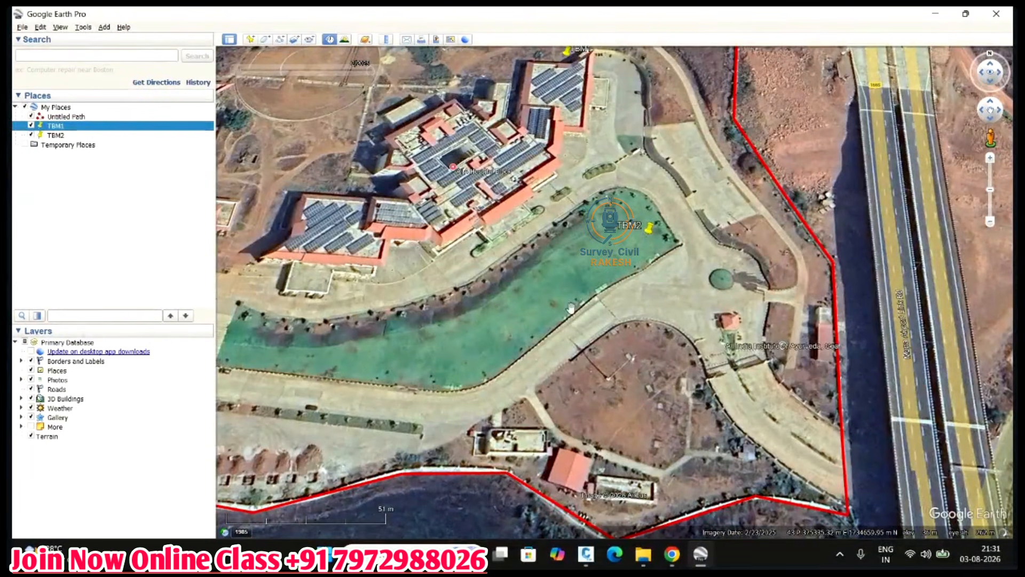
left_click_drag(440, 181, 611, 281)
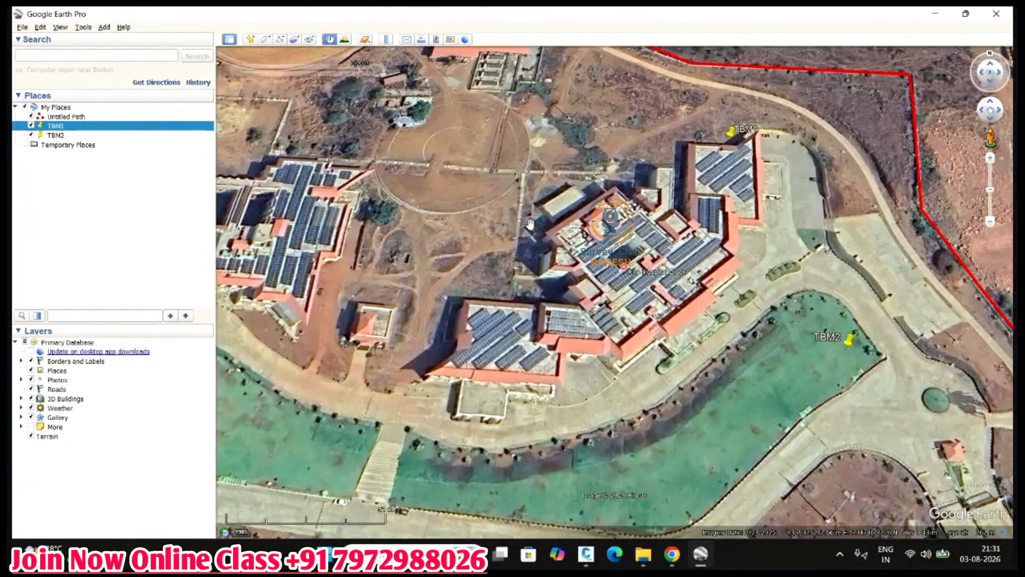
left_click_drag(684, 377, 629, 280)
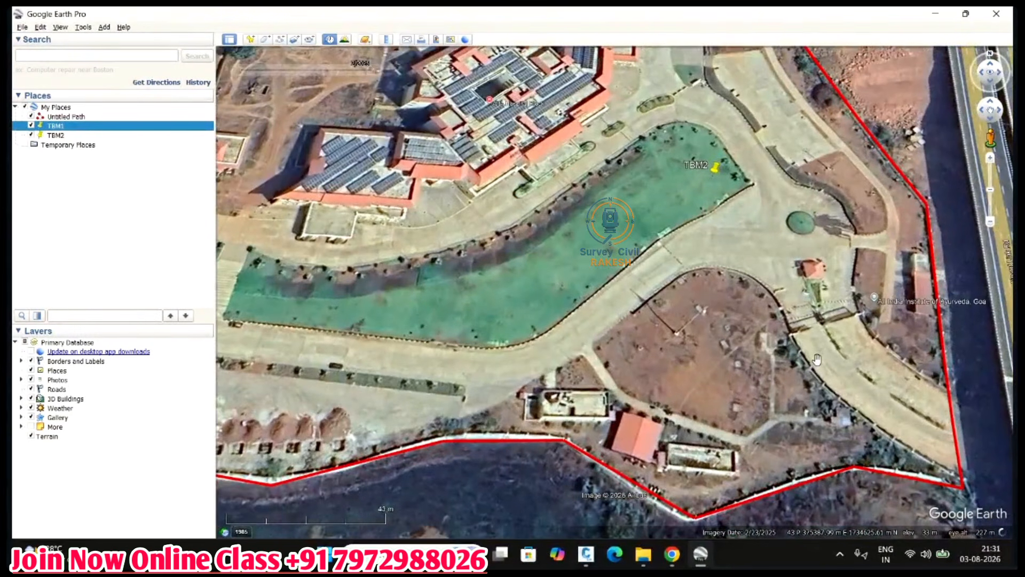
Examine the large solar-panelled building with inner courtyards, the green lawns in front and the entrance area beside the highway.
left_click_drag(602, 221, 632, 362)
left_click_drag(410, 228, 619, 229)
left_click_drag(387, 185, 694, 275)
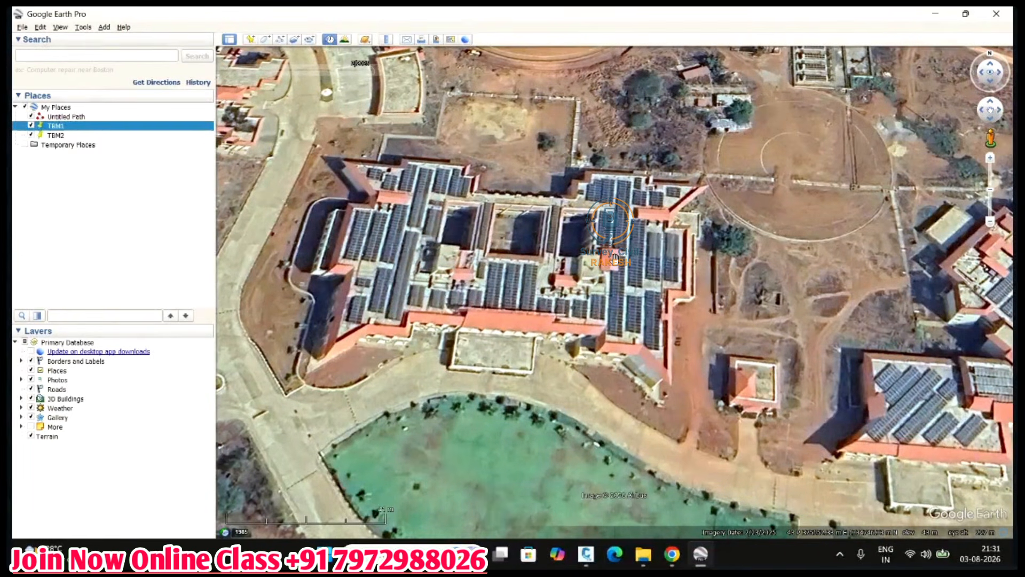
scroll(615, 257, "down", 2)
left_click_drag(738, 408, 547, 296)
left_click_drag(831, 369, 554, 372)
scroll(732, 431, "up", 1)
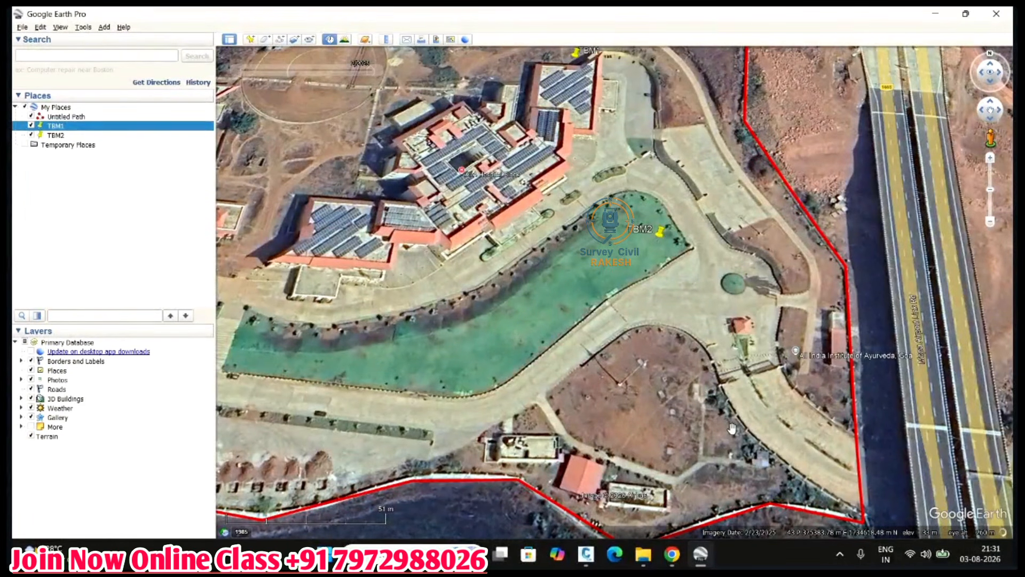
Bring the whole red site boundary into view and set the historical imagery date to March 2014.
scroll(732, 427, "down", 3)
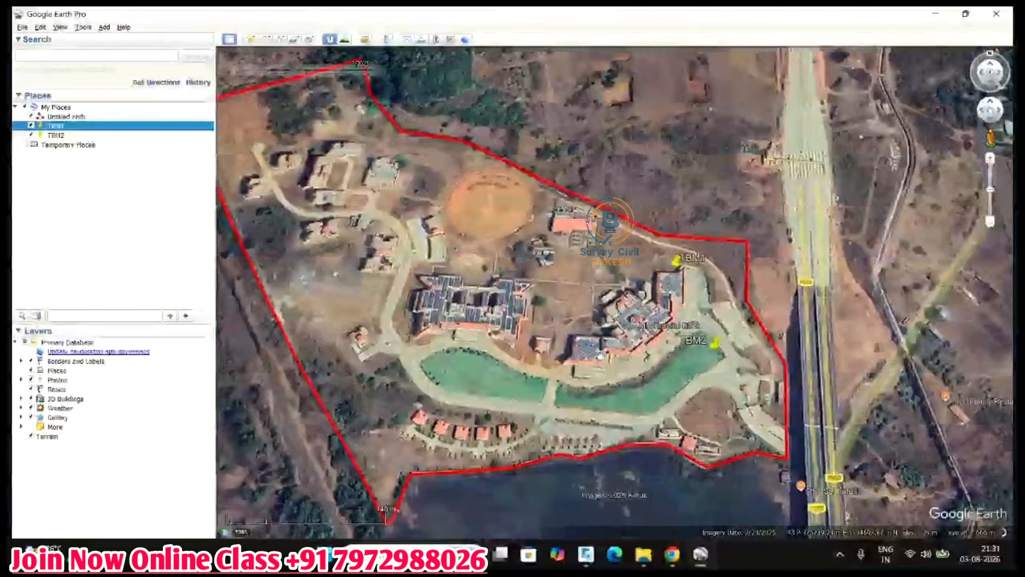
left_click_drag(749, 378, 840, 411)
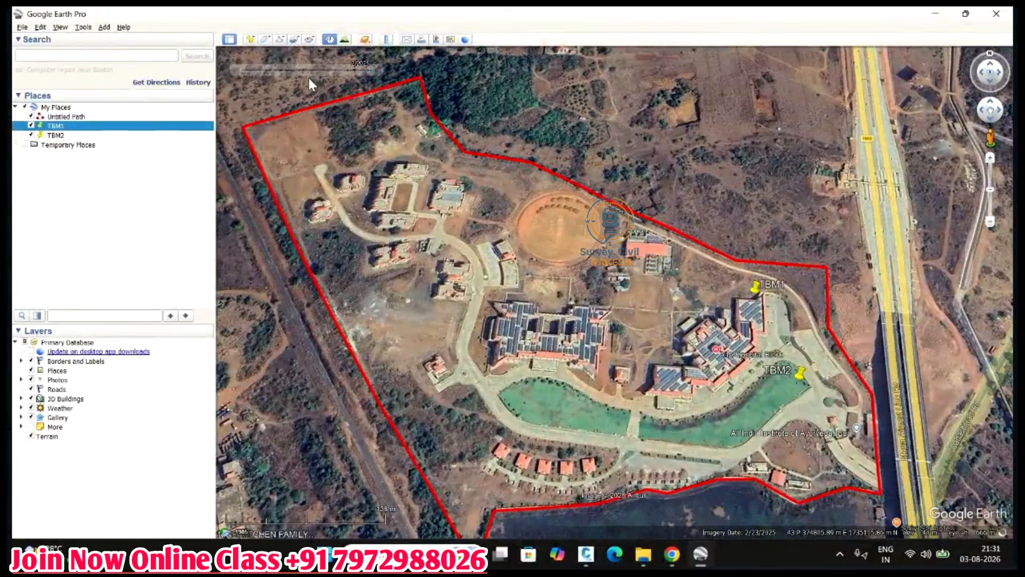
left_click_drag(367, 72, 332, 72)
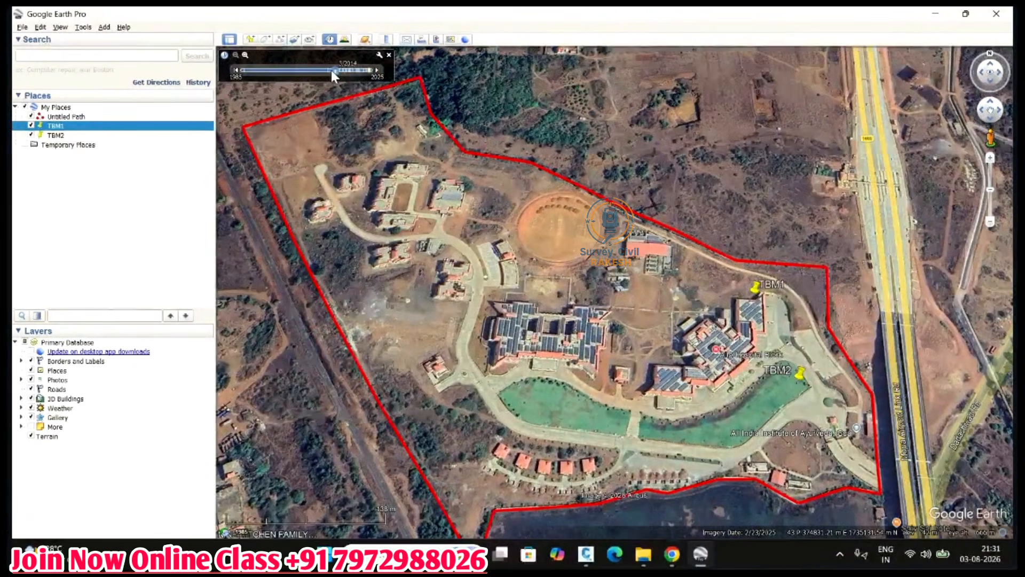
Examine the undeveloped land inside the red boundary on the 2014 imagery, along with the surrounding roads and railway.
left_click_drag(549, 270, 570, 279)
scroll(612, 272, "down", 3)
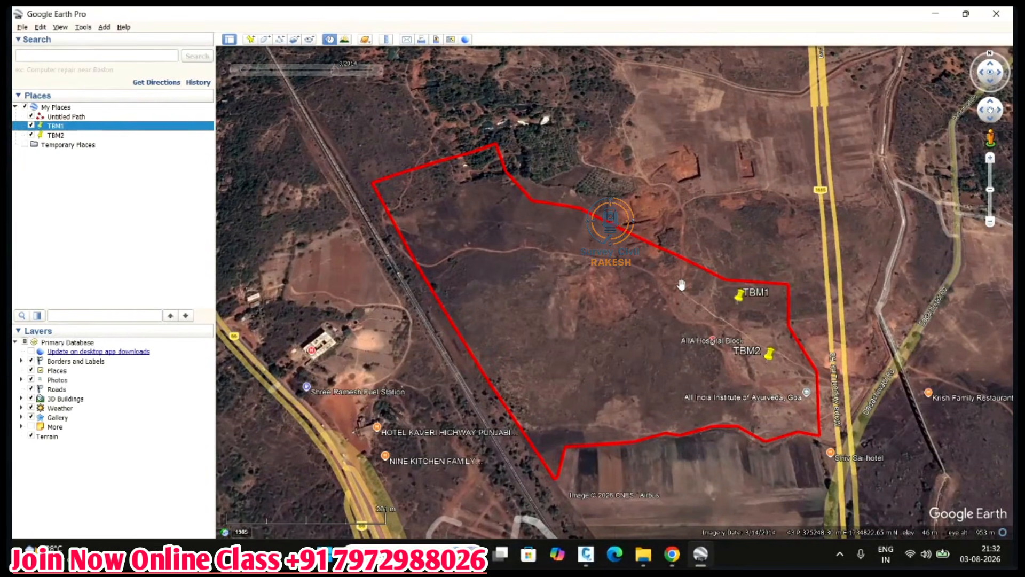
scroll(681, 285, "down", 4)
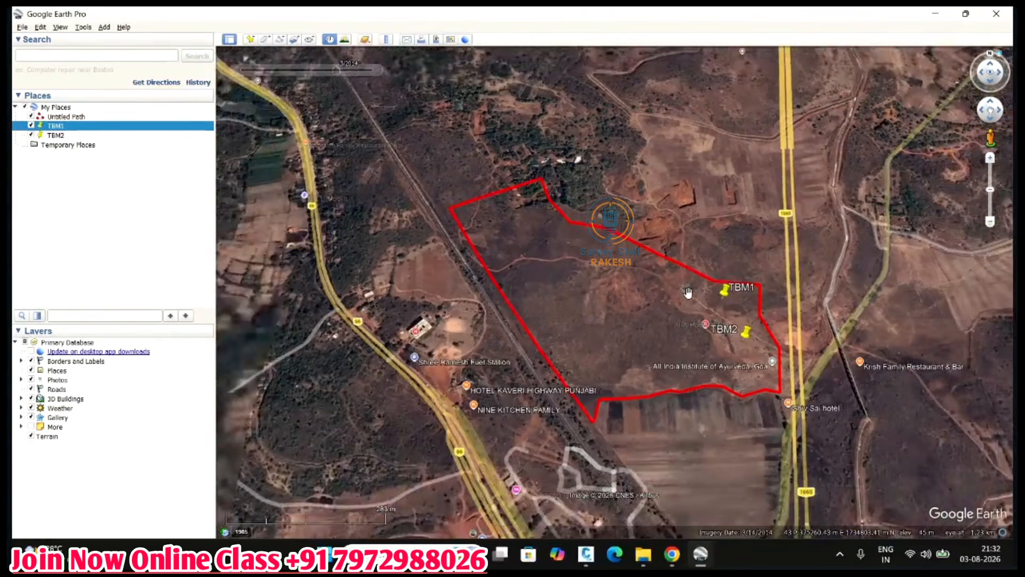
scroll(687, 291, "down", 2)
left_click_drag(741, 497, 725, 411)
scroll(724, 411, "up", 2)
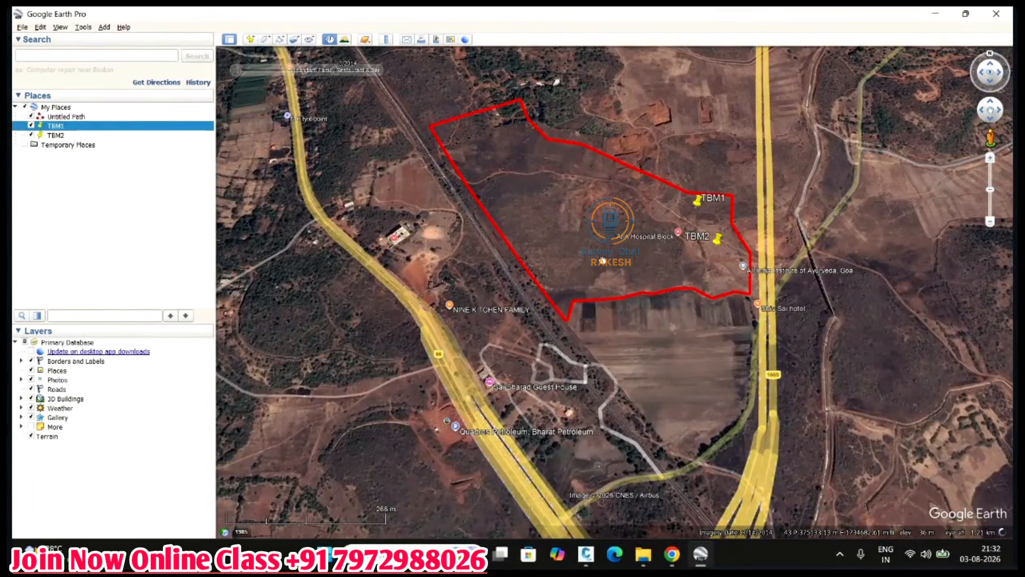
left_click_drag(605, 272, 614, 345)
scroll(614, 358, "up", 2)
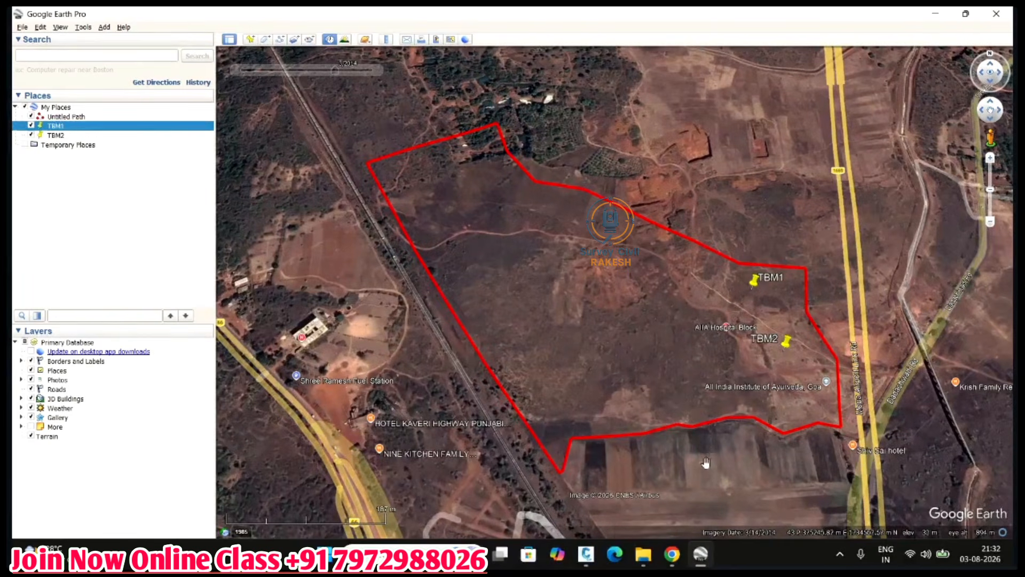
Switch to the Live Session page in Chrome, read the class chat and view the list of participants.
mouse_move(671, 554)
left_click(625, 514)
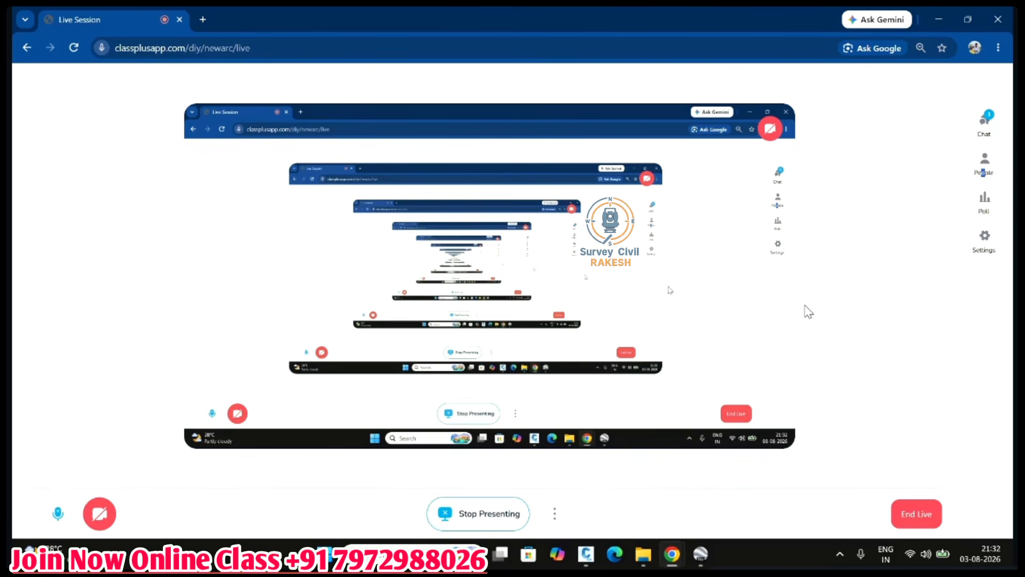
left_click(985, 124)
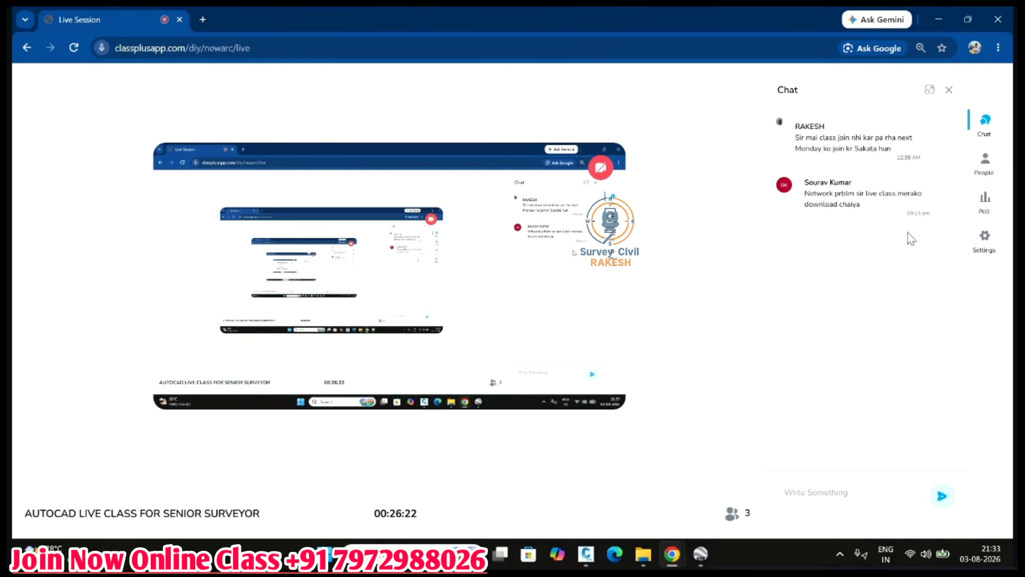
left_click(977, 130)
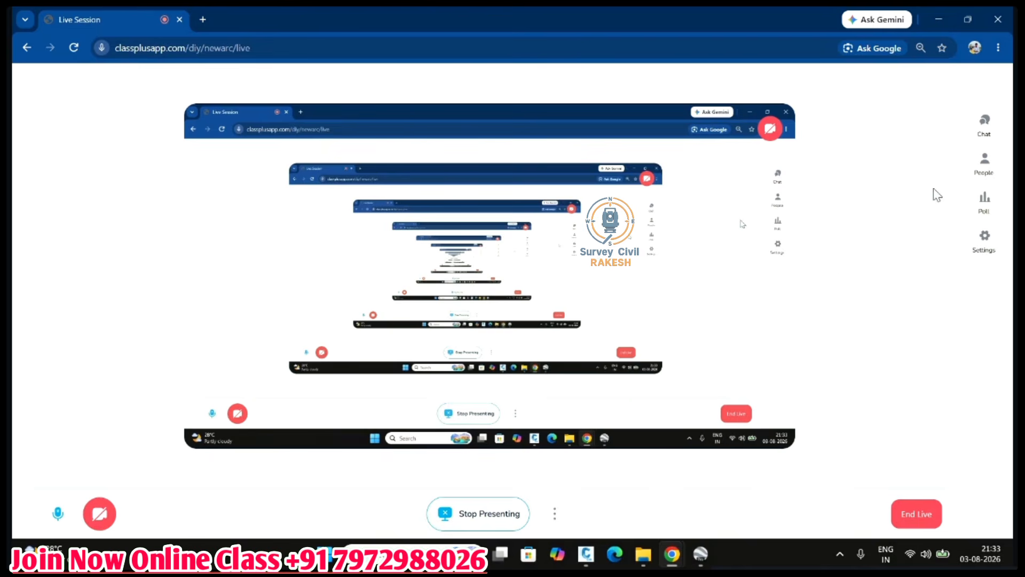
left_click(981, 165)
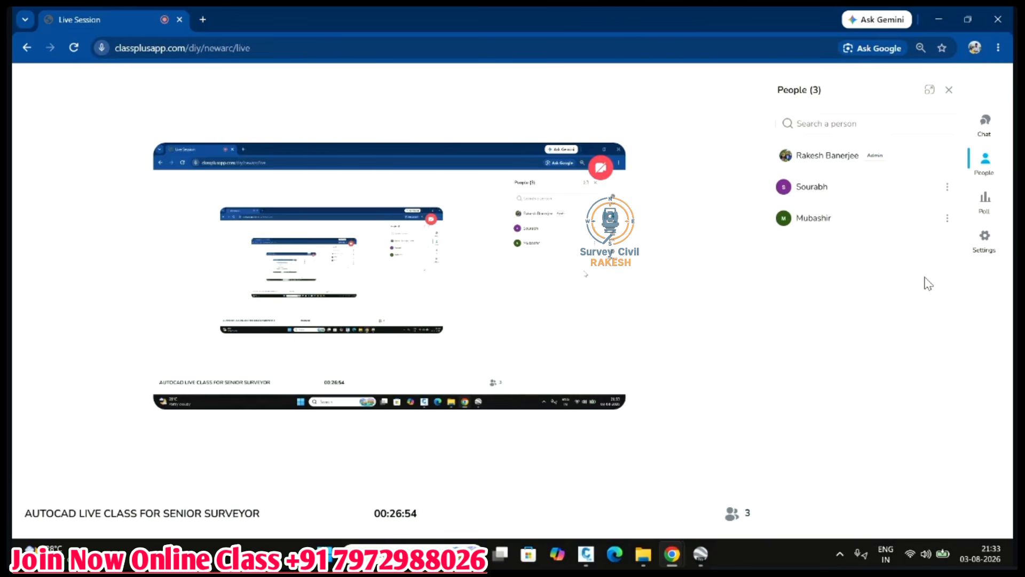
mouse_move(613, 347)
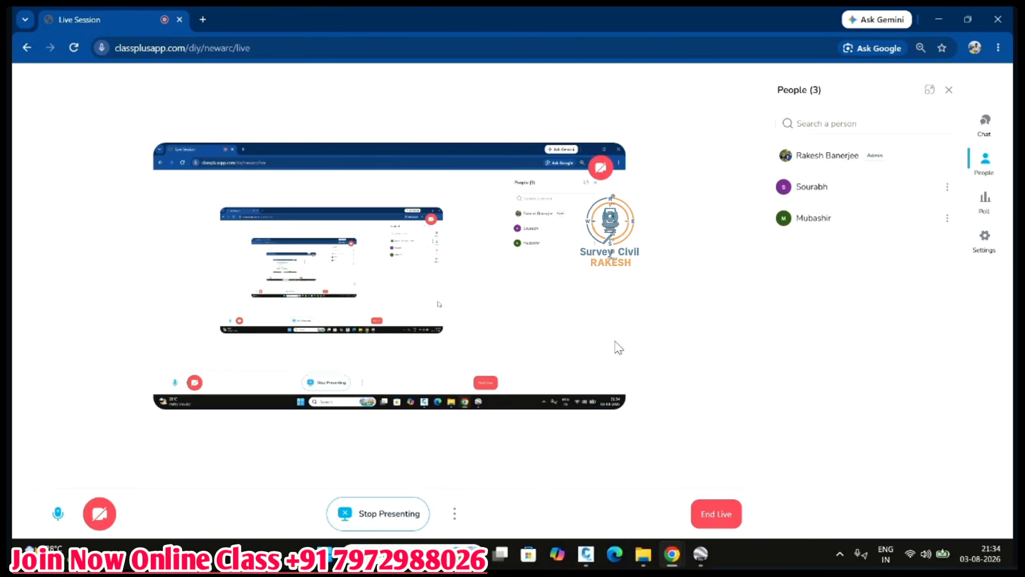
Check the class chat and participant list again for new messages, and close the chat.
left_click(987, 134)
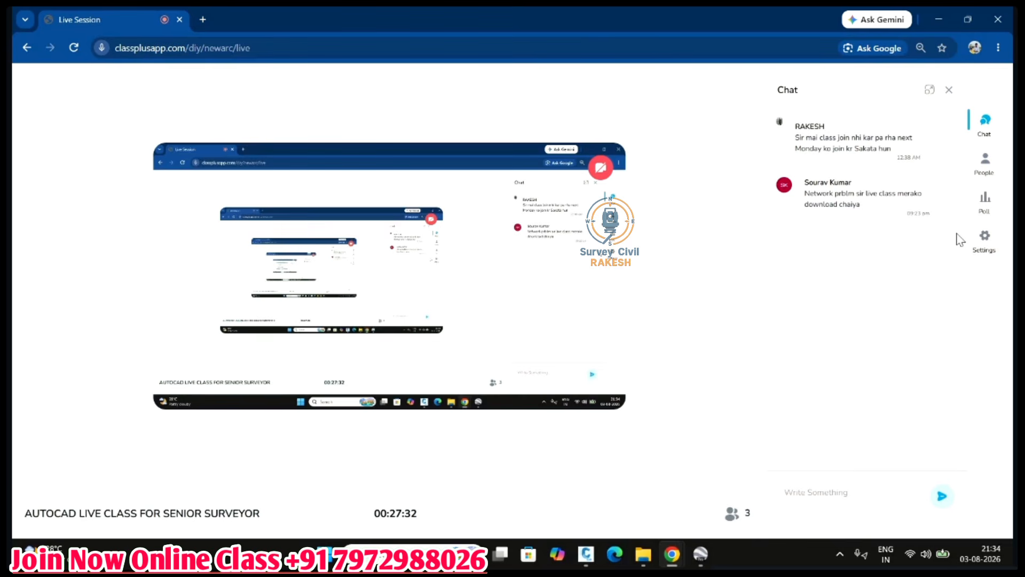
left_click(983, 128)
left_click(985, 130)
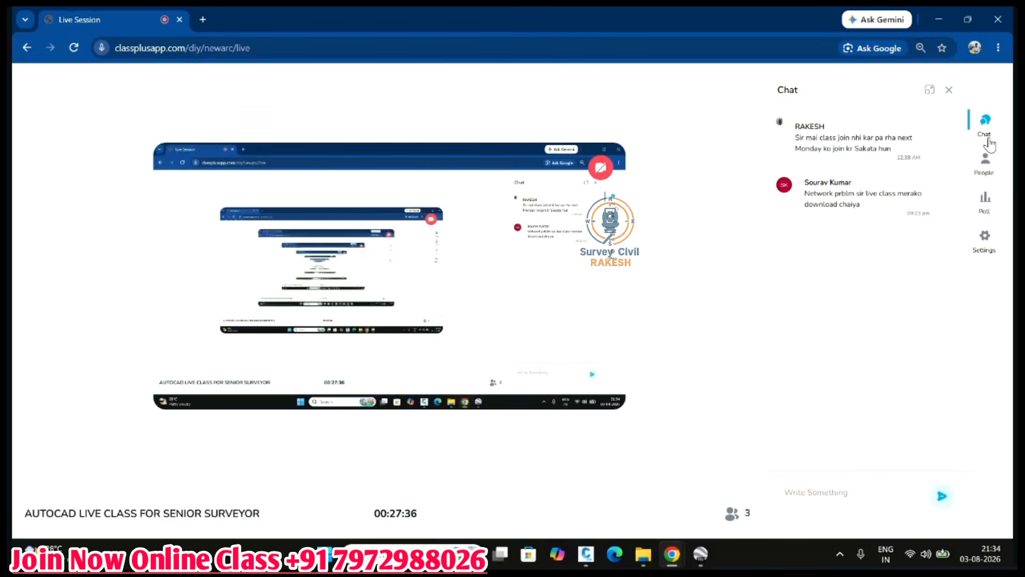
left_click(986, 167)
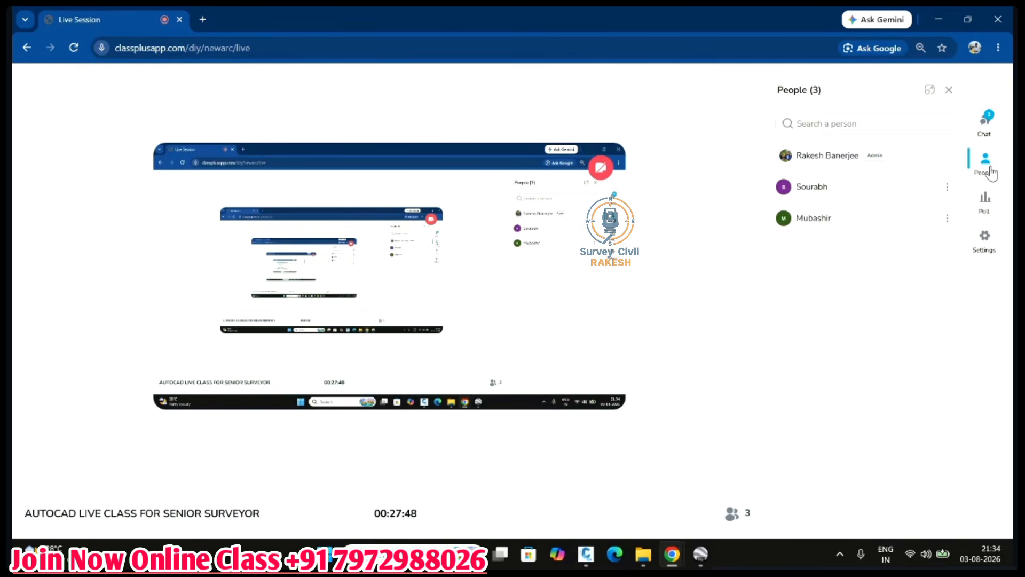
left_click(985, 123)
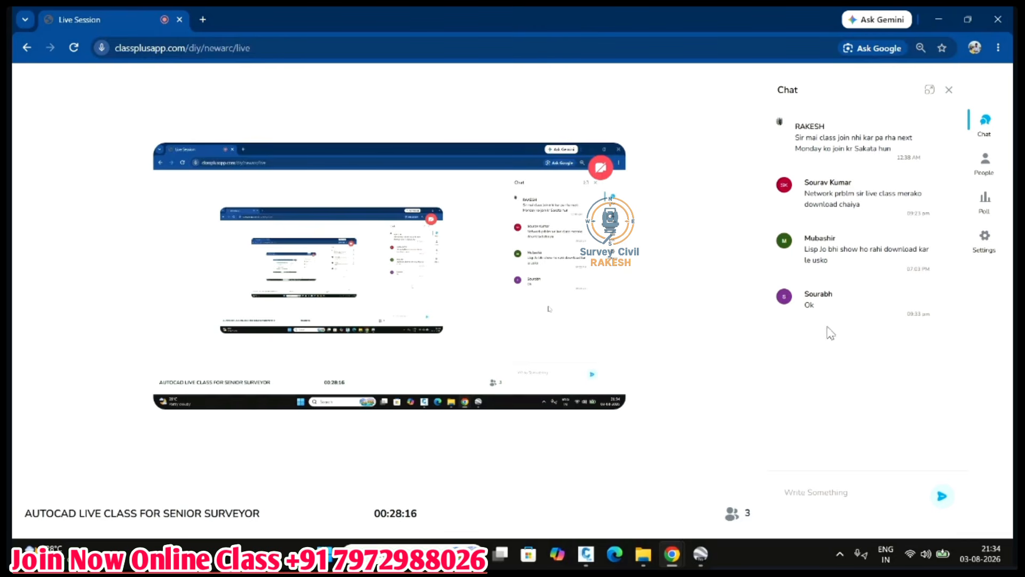
left_click(981, 134)
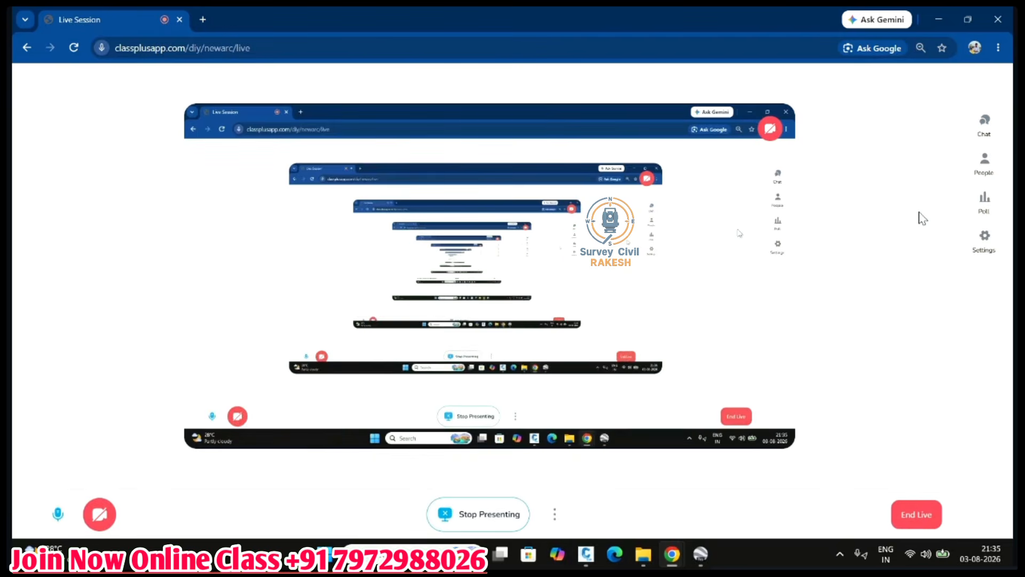